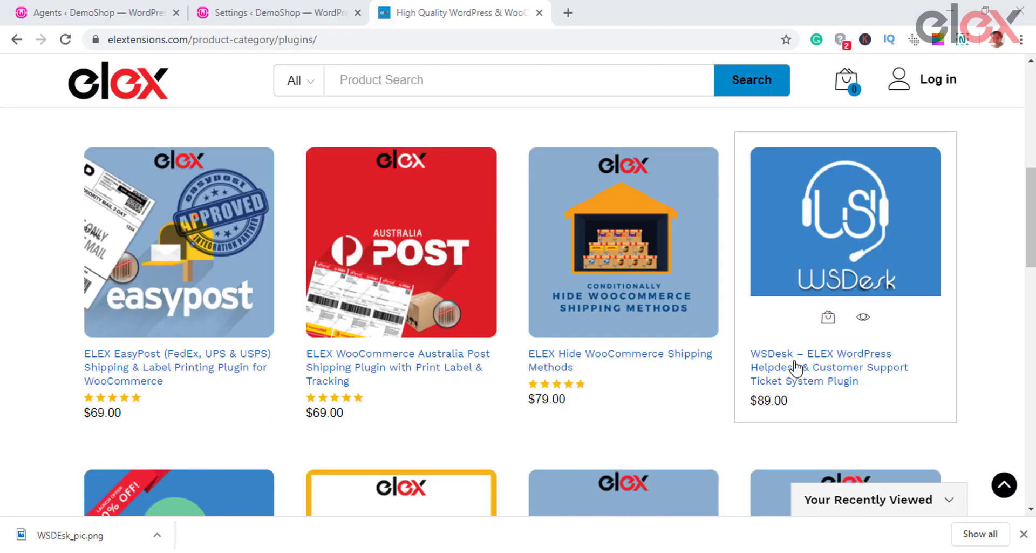
Step: Compare the WSDesk 5-site and 25-site subscription prices, returning to Single Site at $89.00
{"action": "left_click", "coordinate": [842, 378]}
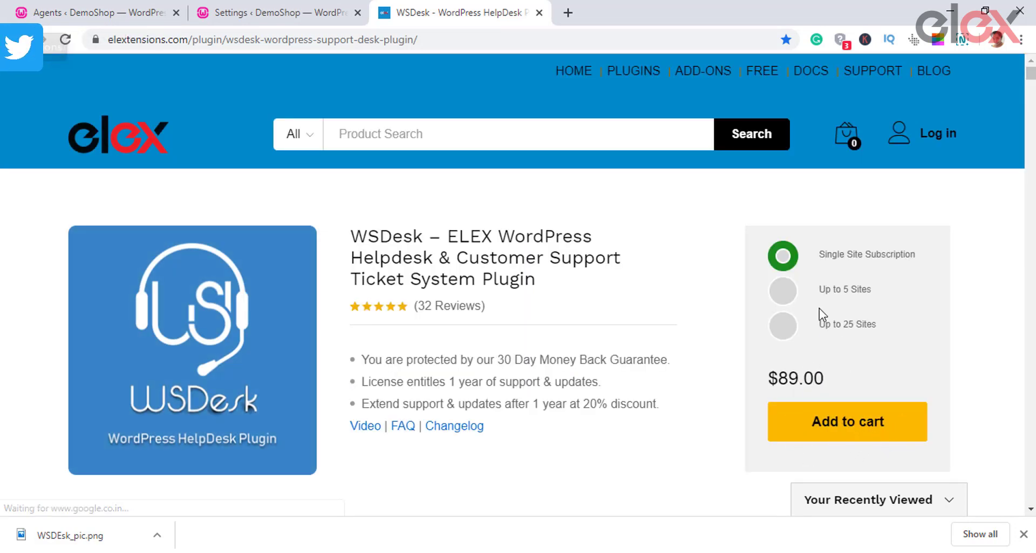
{"action": "left_click", "coordinate": [791, 296]}
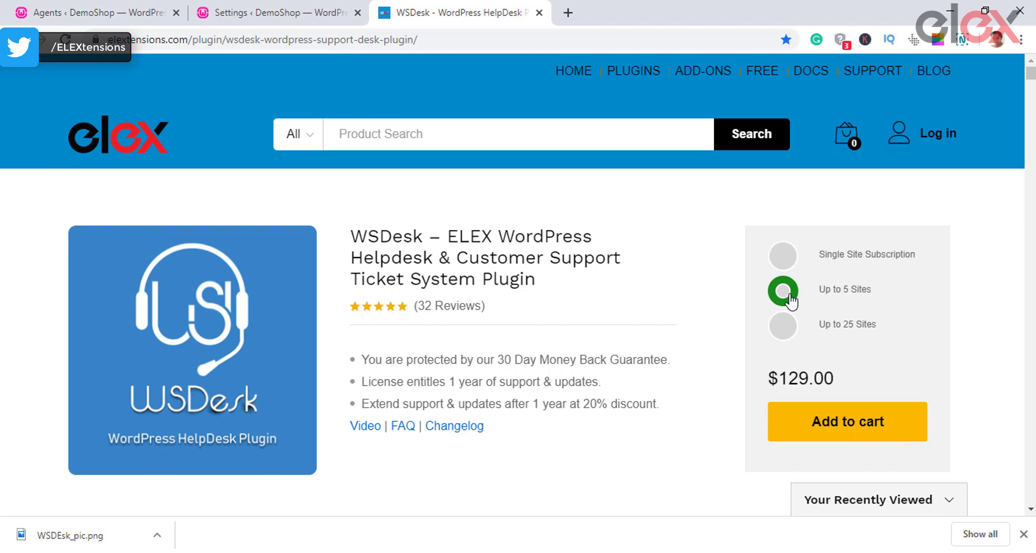
{"action": "left_click", "coordinate": [790, 334]}
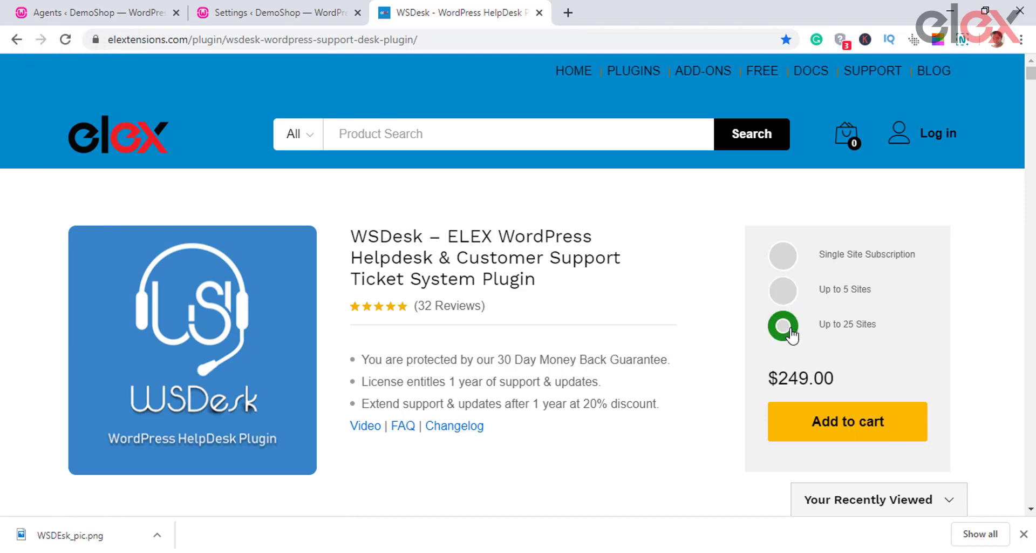
{"action": "left_click", "coordinate": [779, 260]}
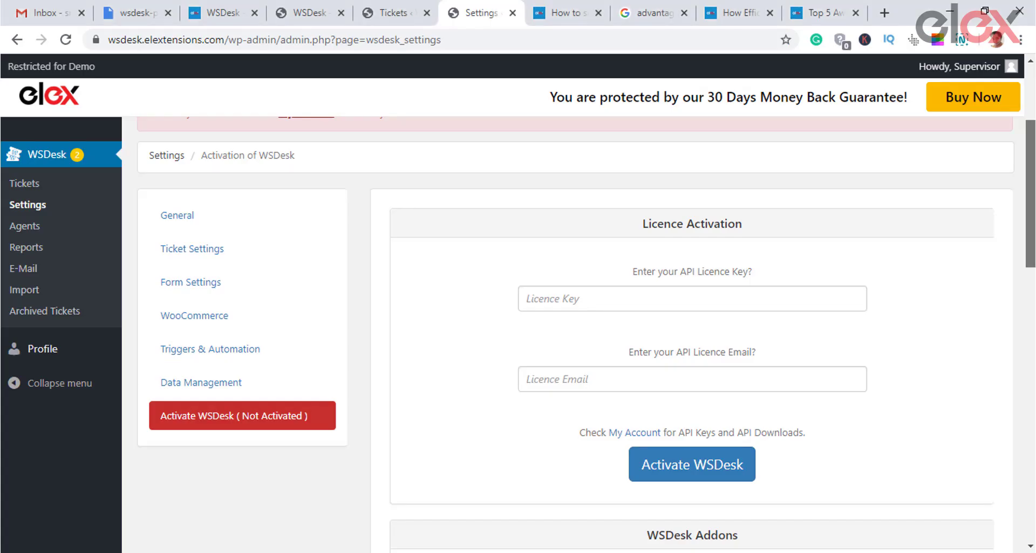
Step: Locate the Licence Key and Licence Email fields, then go to the DemoShop WSDesk Tickets list
{"action": "scroll", "coordinate": [1032, 195], "scroll_direction": "down", "scroll_amount": 1}
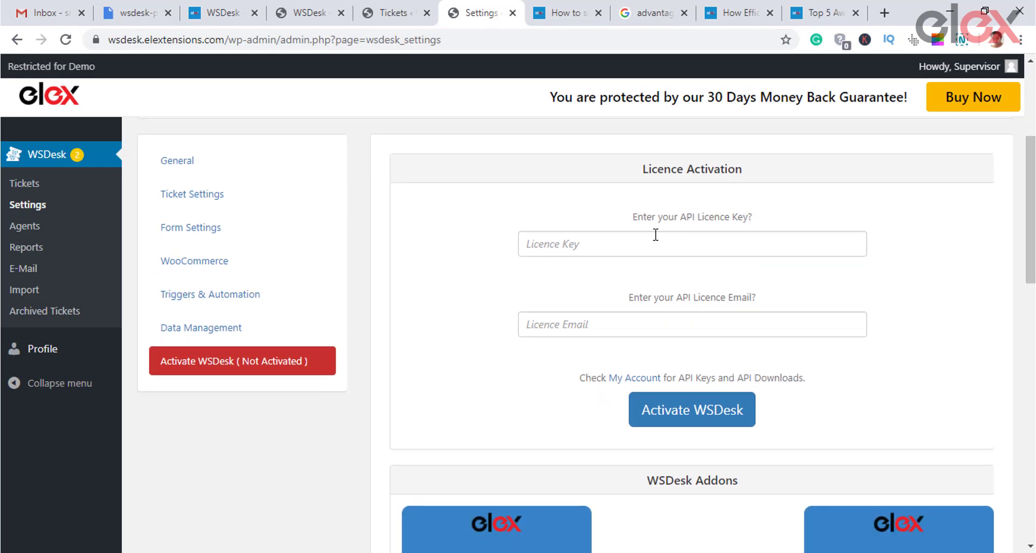
{"action": "left_click", "coordinate": [651, 243]}
{"action": "left_click", "coordinate": [616, 319]}
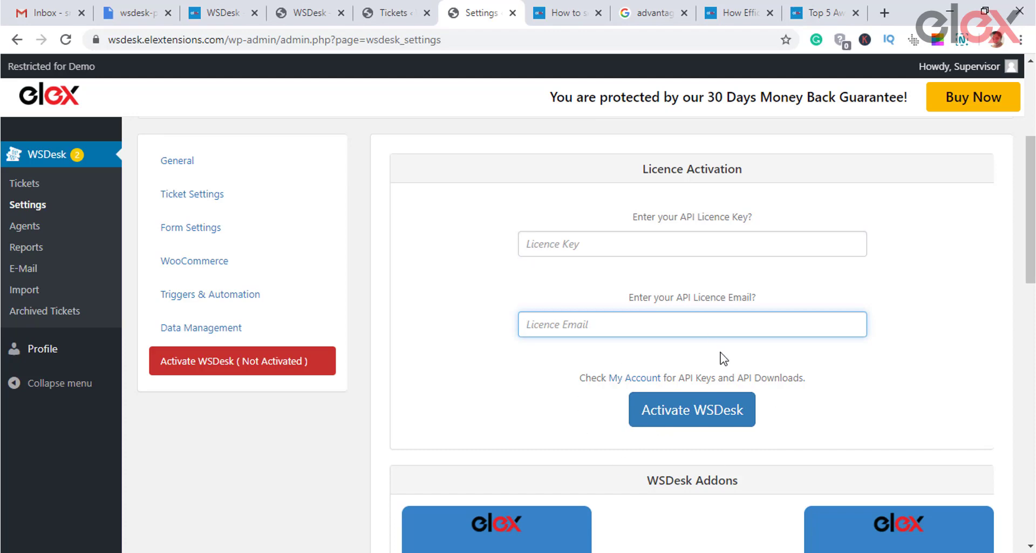
{"action": "left_click_drag", "start_coordinate": [1031, 207], "coordinate": [1034, 200]}
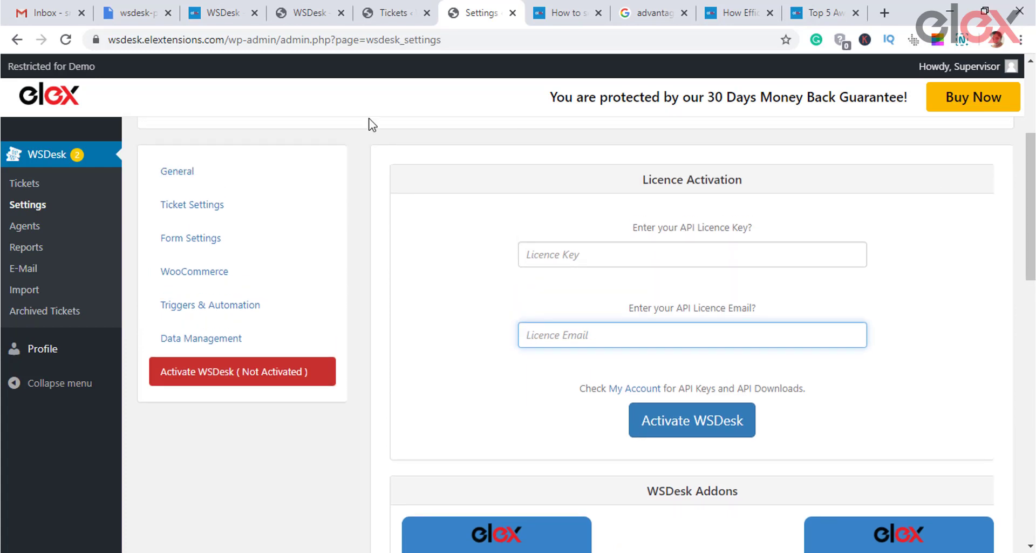
{"action": "left_click", "coordinate": [30, 186]}
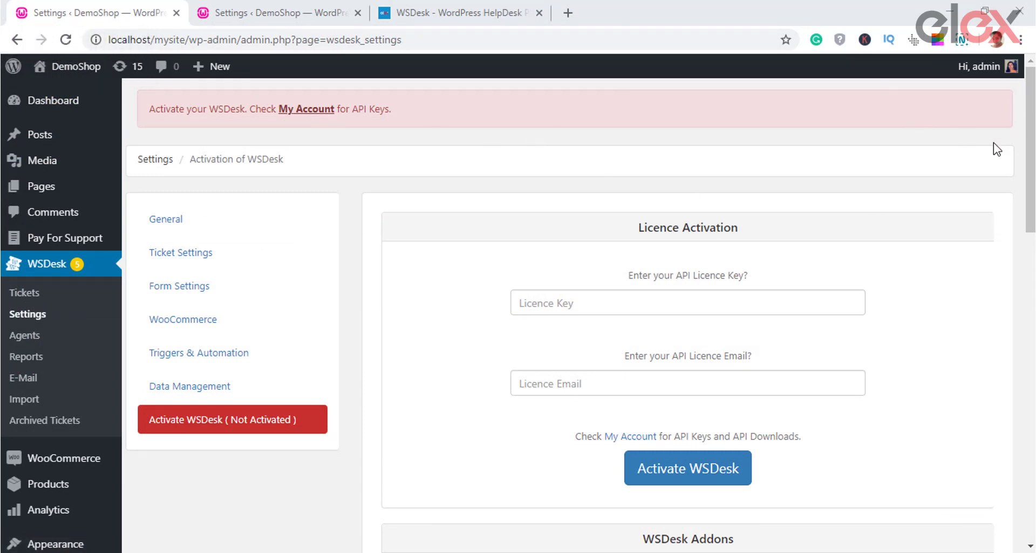
Step: Review the Licence Activation and Addons sections, then go to the WSDesk Agents page
{"action": "left_click_drag", "start_coordinate": [1034, 214], "coordinate": [1035, 266]}
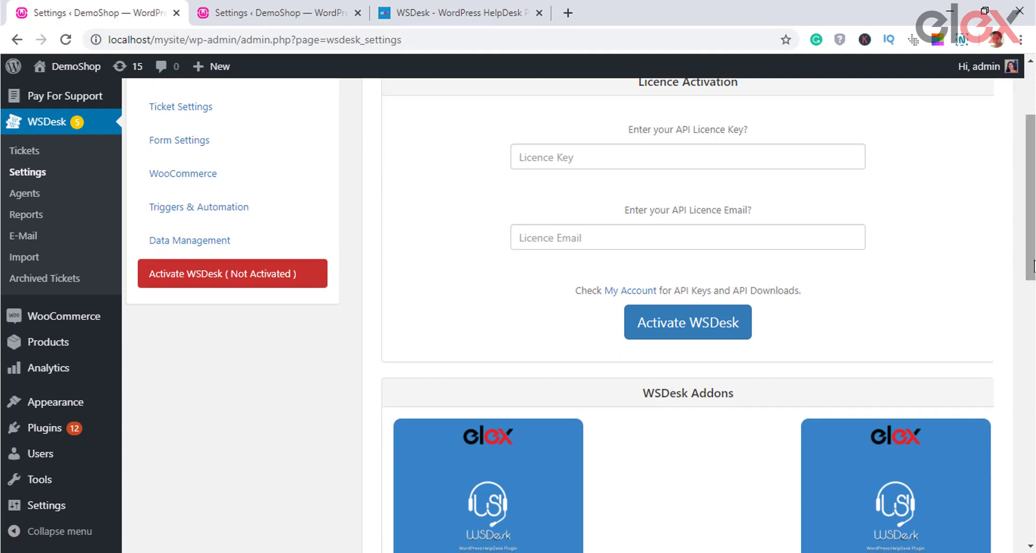
{"action": "left_click", "coordinate": [710, 227]}
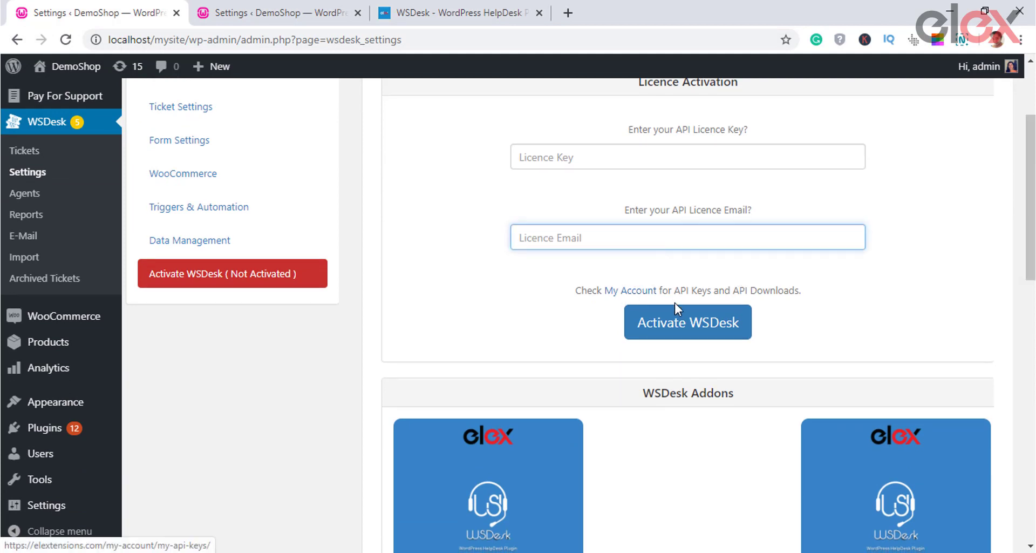
{"action": "scroll", "coordinate": [902, 328], "scroll_direction": "down", "scroll_amount": 4}
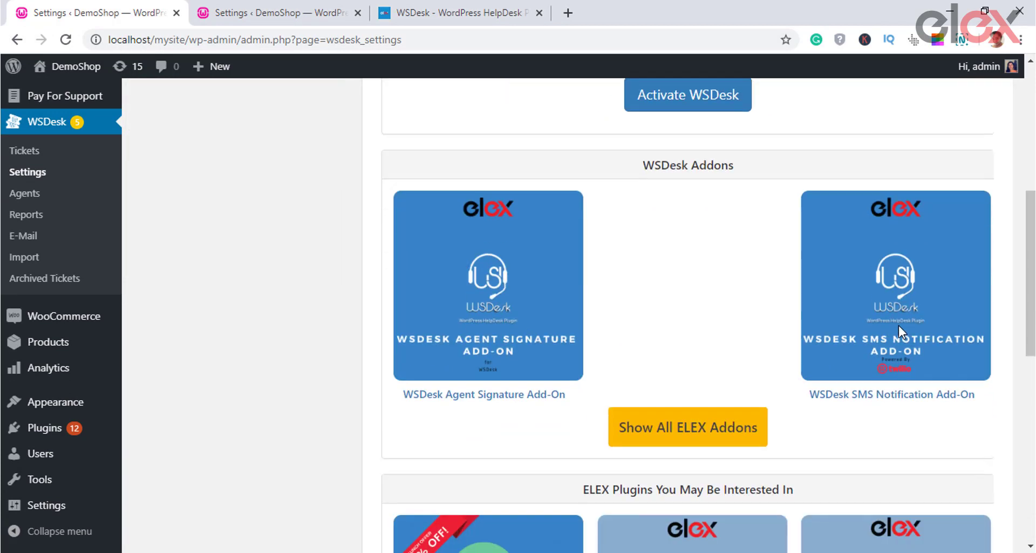
{"action": "scroll", "coordinate": [898, 325], "scroll_direction": "down", "scroll_amount": 8}
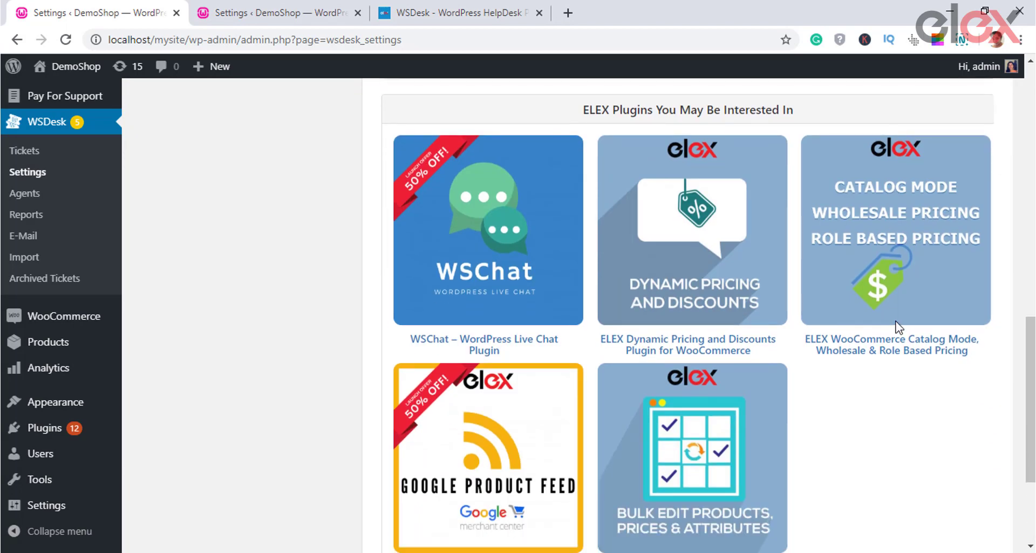
{"action": "scroll", "coordinate": [897, 326], "scroll_direction": "up", "scroll_amount": 12}
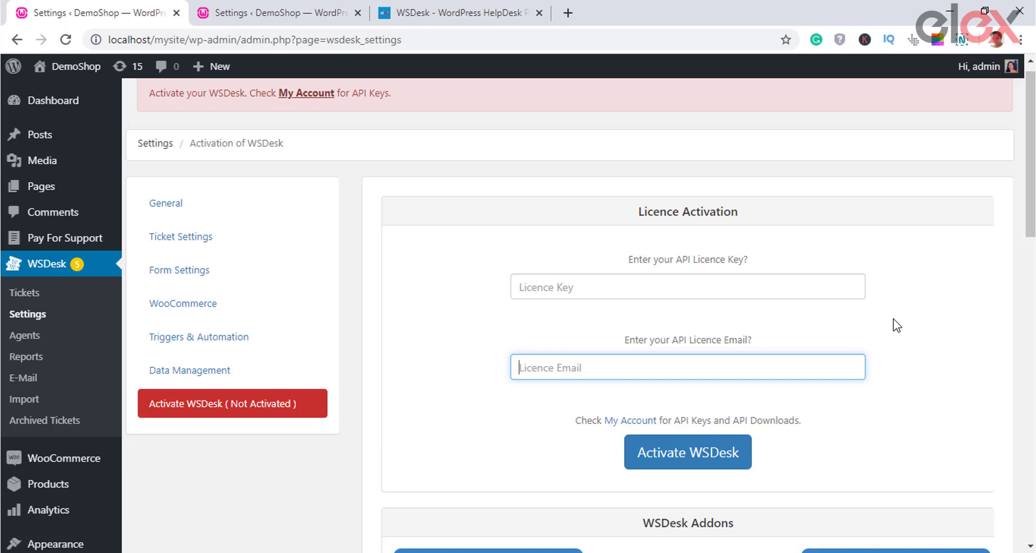
{"action": "scroll", "coordinate": [896, 324], "scroll_direction": "down", "scroll_amount": 1}
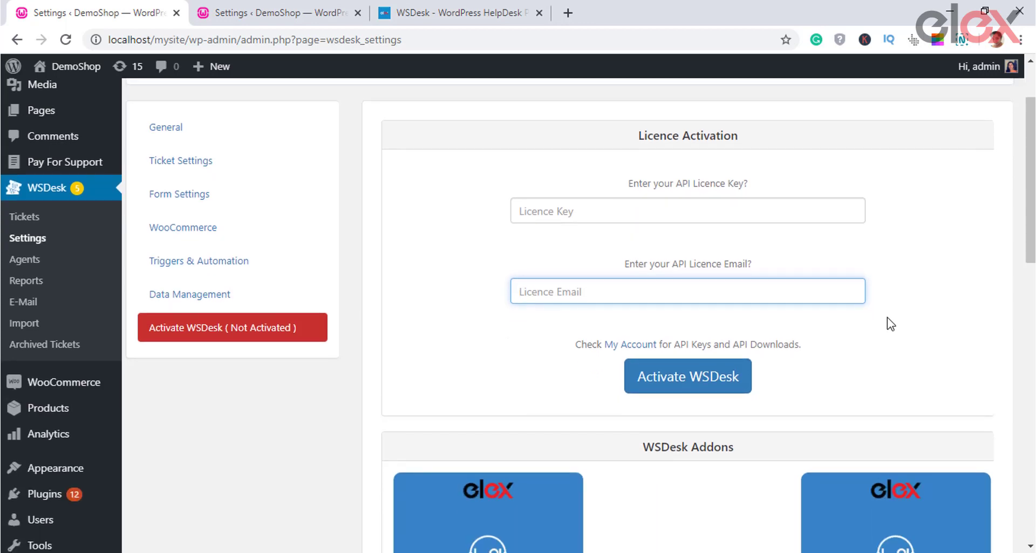
{"action": "left_click", "coordinate": [24, 259]}
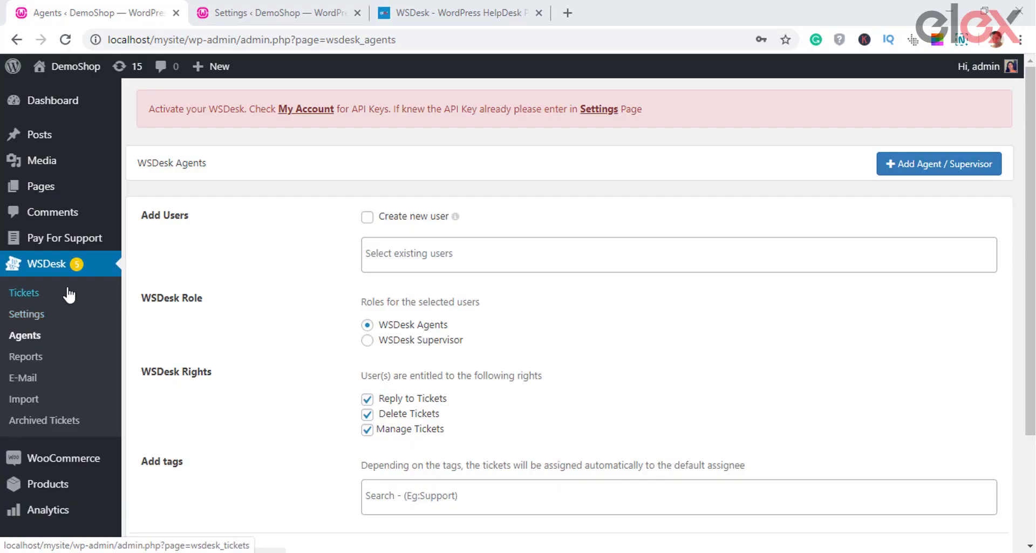
Step: Go to WSDesk General settings and review the Default Assignee choices, keeping No Assignee
{"action": "left_click", "coordinate": [38, 315]}
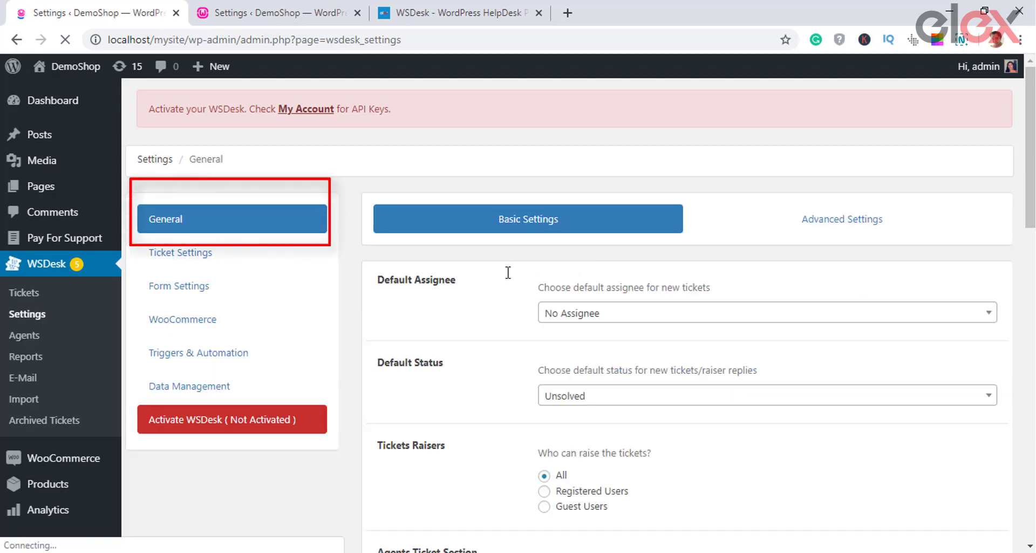
{"action": "scroll", "coordinate": [574, 302], "scroll_direction": "down", "scroll_amount": 2}
{"action": "scroll", "coordinate": [574, 301], "scroll_direction": "up", "scroll_amount": 2}
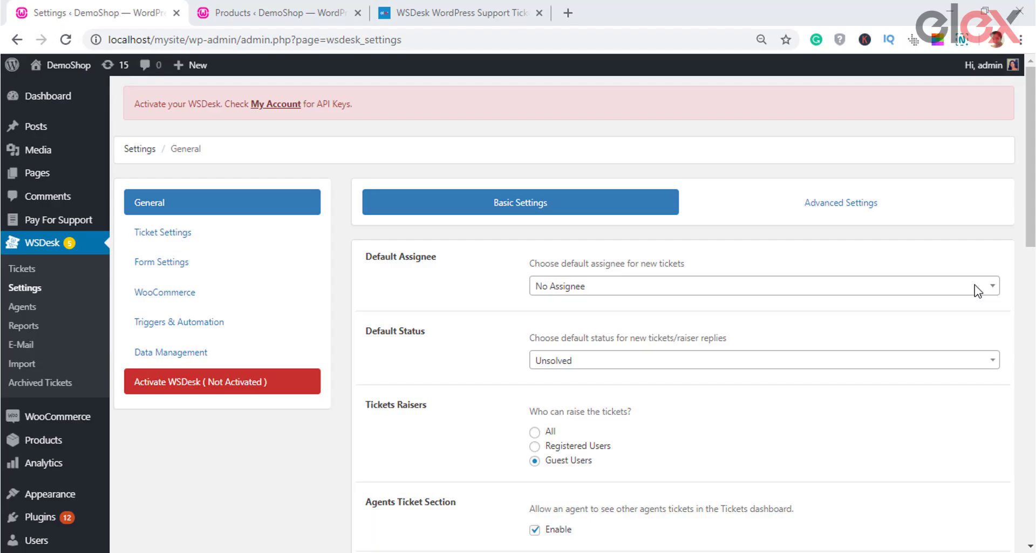
{"action": "left_click", "coordinate": [976, 286]}
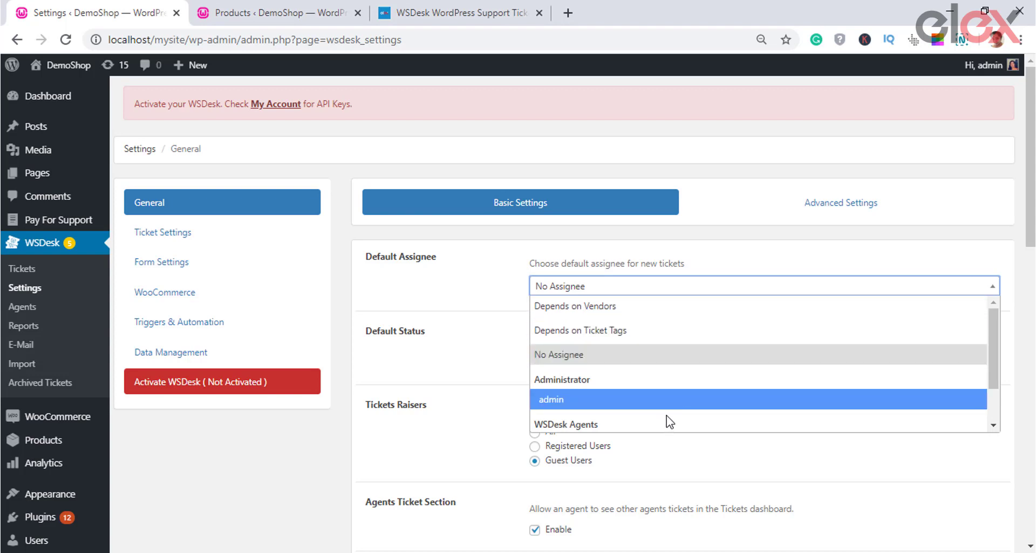
{"action": "scroll", "coordinate": [669, 422], "scroll_direction": "down", "scroll_amount": 1}
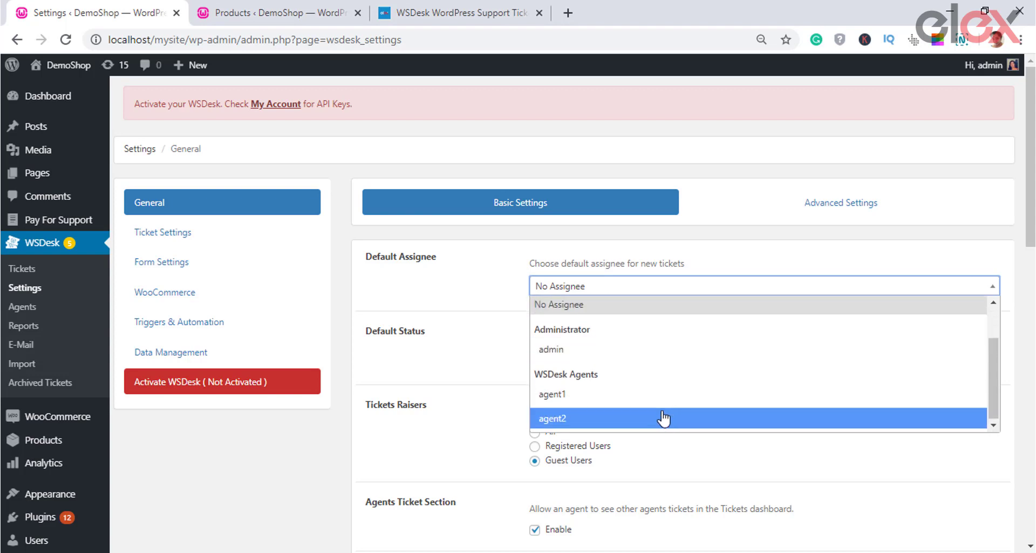
{"action": "scroll", "coordinate": [666, 420], "scroll_direction": "up", "scroll_amount": 1}
{"action": "left_click", "coordinate": [482, 301]}
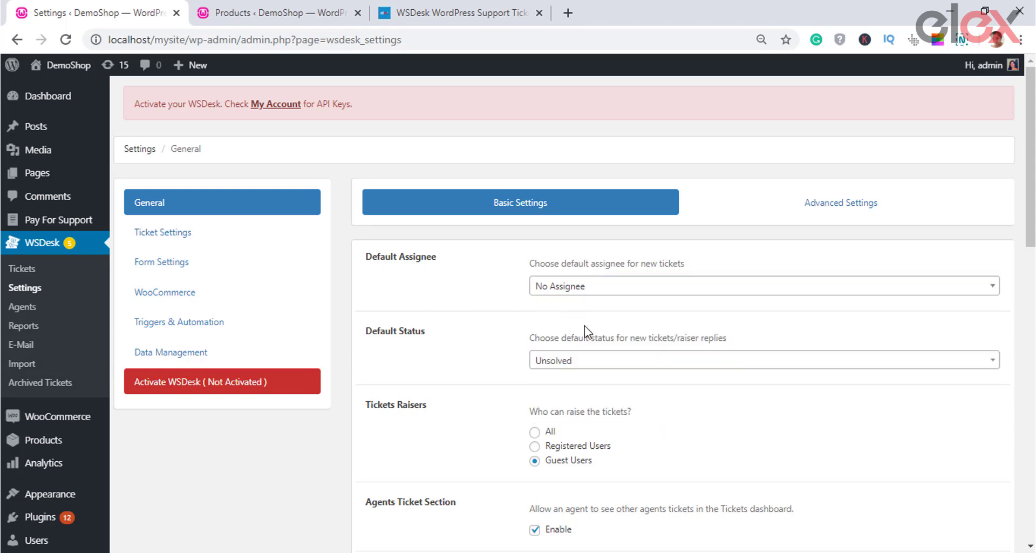
Step: Review the Default Status choices, keeping Unsolved
{"action": "scroll", "coordinate": [651, 337], "scroll_direction": "down", "scroll_amount": 1}
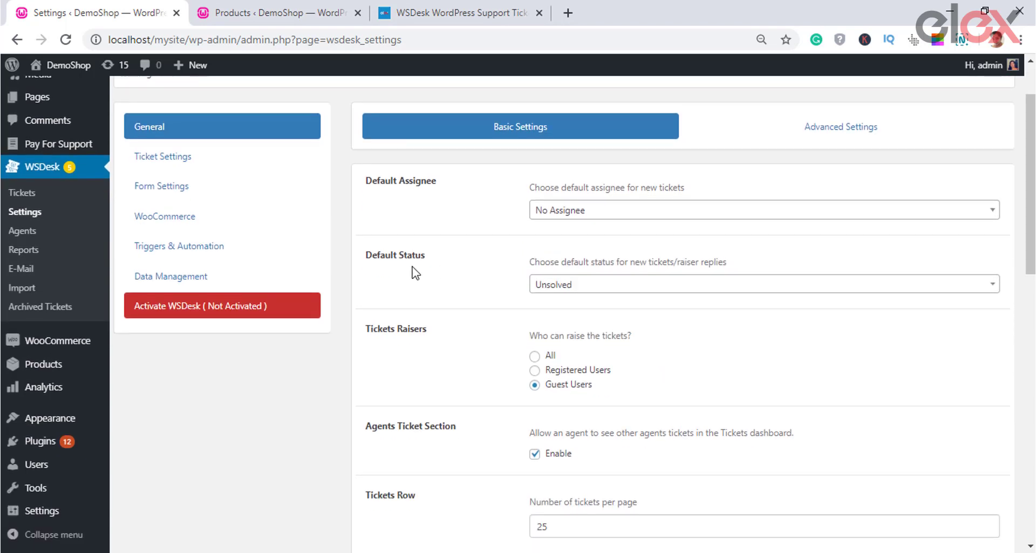
{"action": "left_click_drag", "start_coordinate": [440, 260], "coordinate": [367, 258]}
{"action": "left_click", "coordinate": [416, 292]}
{"action": "left_click", "coordinate": [606, 287]}
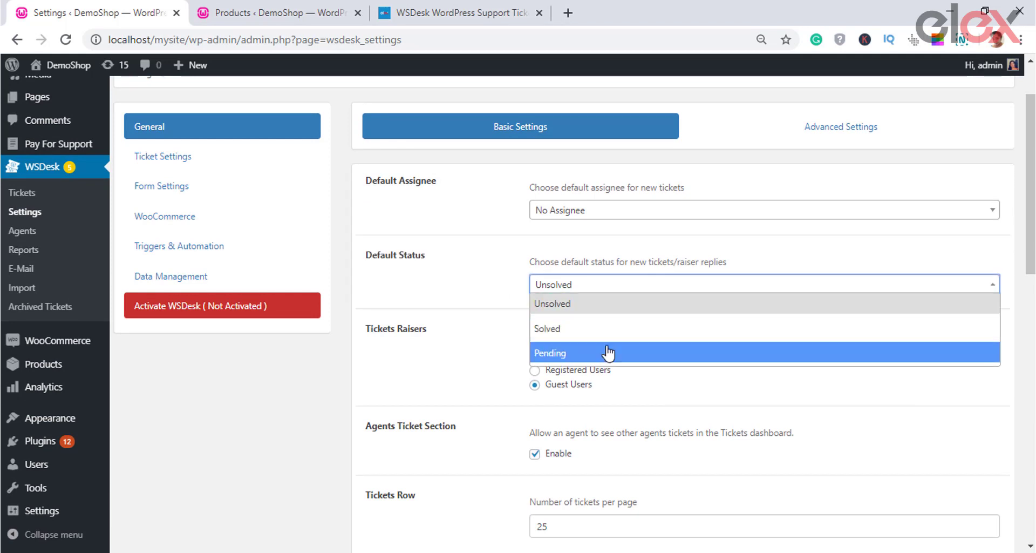
{"action": "left_click", "coordinate": [489, 271]}
{"action": "scroll", "coordinate": [666, 333], "scroll_direction": "down", "scroll_amount": 2}
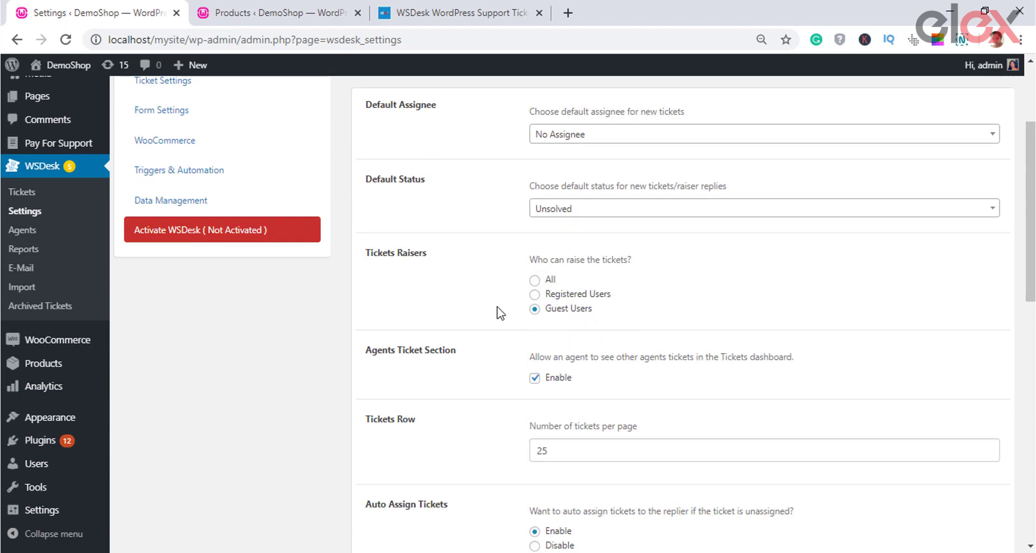
Step: Try the Tickets Raisers options and leave Guest Users selected
{"action": "left_click", "coordinate": [535, 280]}
{"action": "left_click", "coordinate": [536, 295]}
{"action": "left_click", "coordinate": [535, 309]}
{"action": "left_click_drag", "start_coordinate": [548, 280], "coordinate": [608, 317]}
{"action": "left_click", "coordinate": [667, 317]}
{"action": "scroll", "coordinate": [667, 318], "scroll_direction": "down", "scroll_amount": 2}
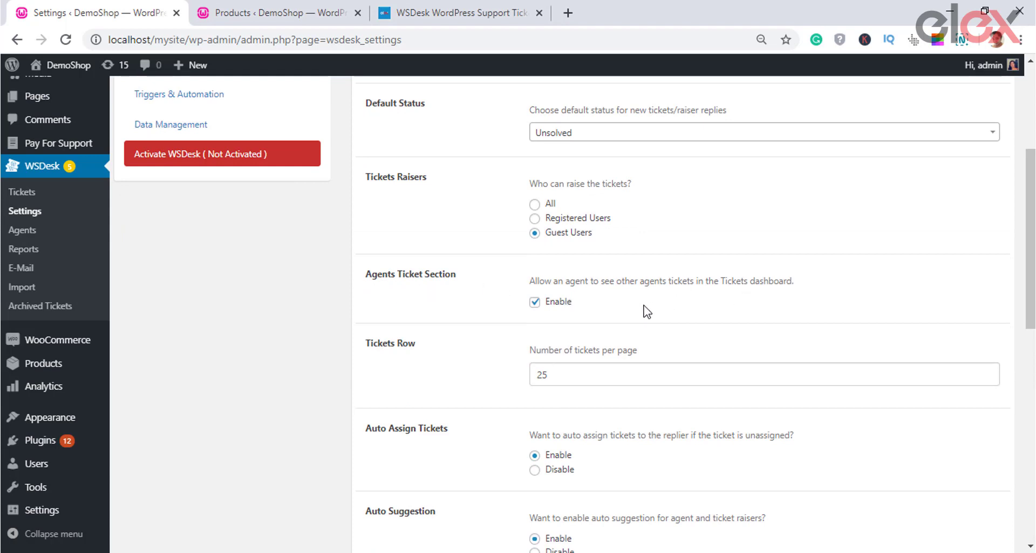
Step: Enable the Agents Ticket Section and set Tickets Row to 30 per page
{"action": "left_click", "coordinate": [535, 302]}
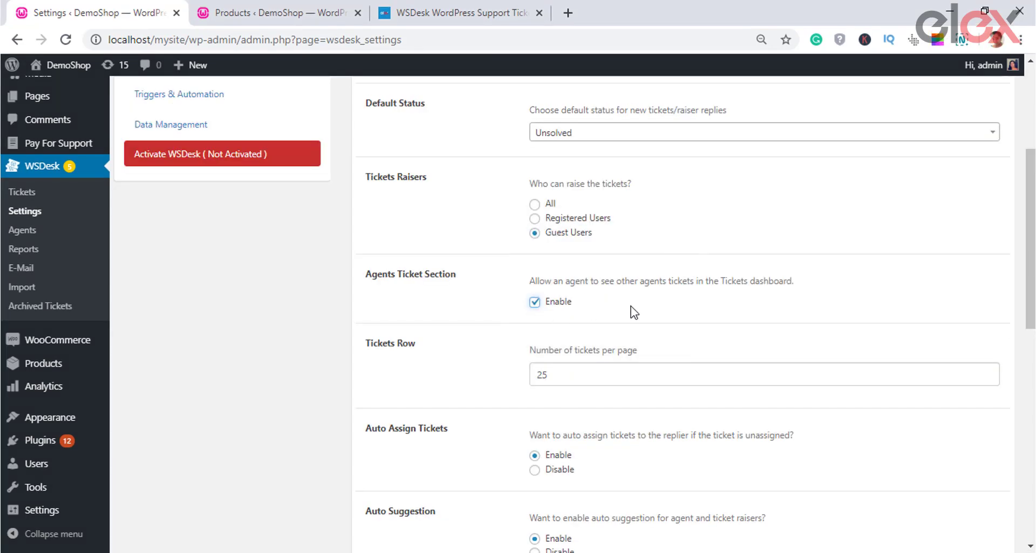
{"action": "scroll", "coordinate": [630, 308], "scroll_direction": "down", "scroll_amount": 2}
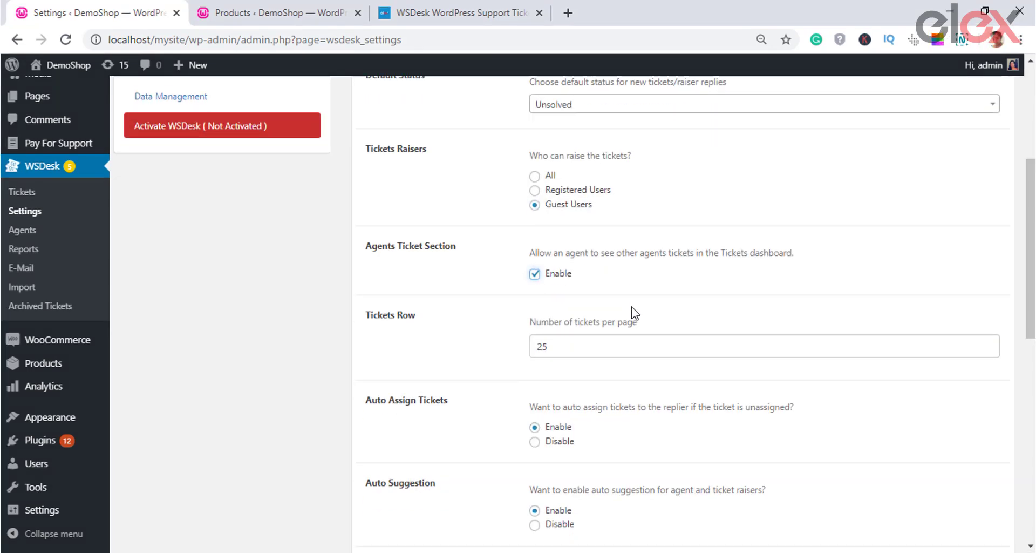
{"action": "left_click", "coordinate": [643, 301]}
{"action": "double_click", "coordinate": [538, 301]}
{"action": "type", "text": "10"}
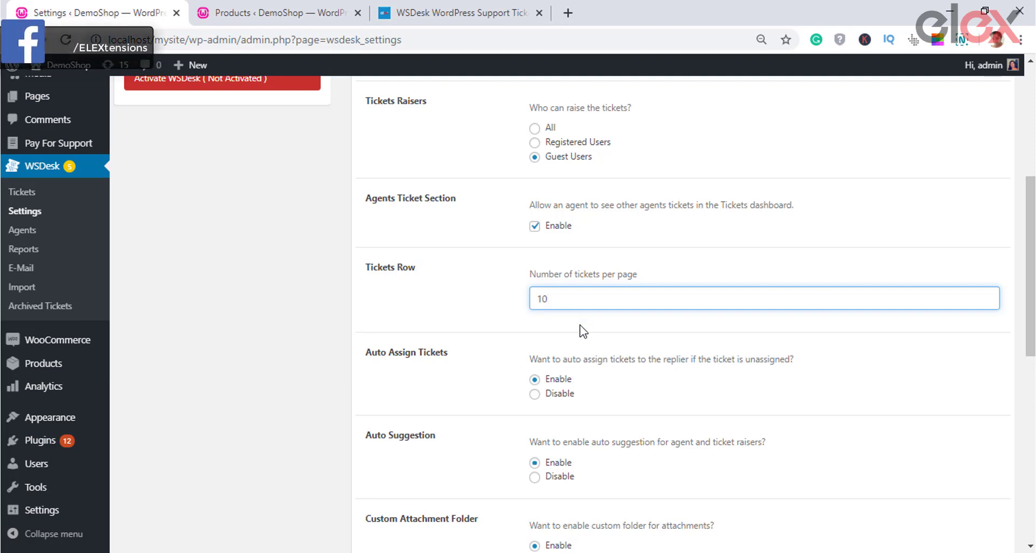
{"action": "left_click", "coordinate": [581, 330]}
{"action": "left_click", "coordinate": [572, 301]}
{"action": "double_click", "coordinate": [526, 301]}
{"action": "type", "text": "30"}
{"action": "left_click", "coordinate": [578, 328]}
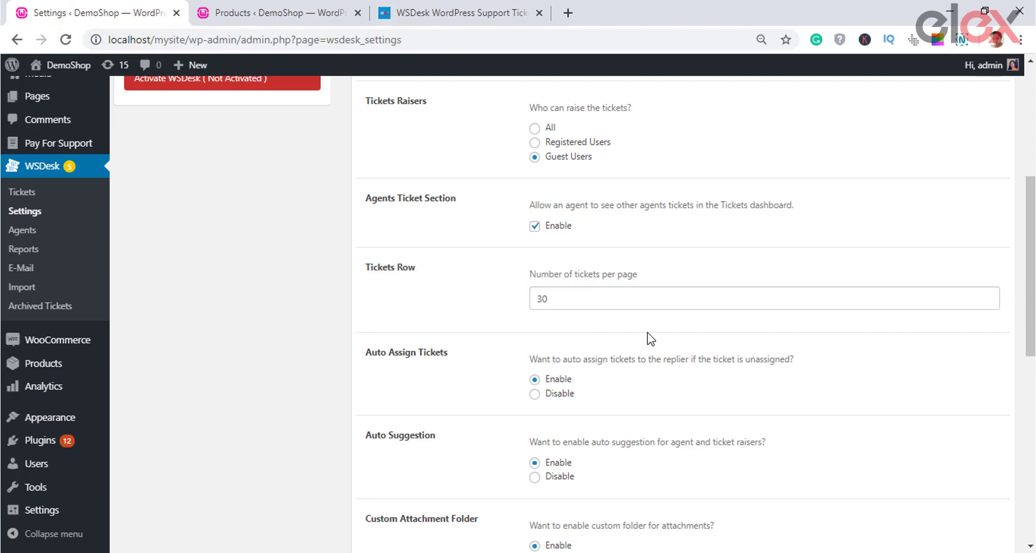
Step: Turn off auto-assigning tickets to the replier and enable Auto Suggestion
{"action": "scroll", "coordinate": [612, 351], "scroll_direction": "down", "scroll_amount": 1}
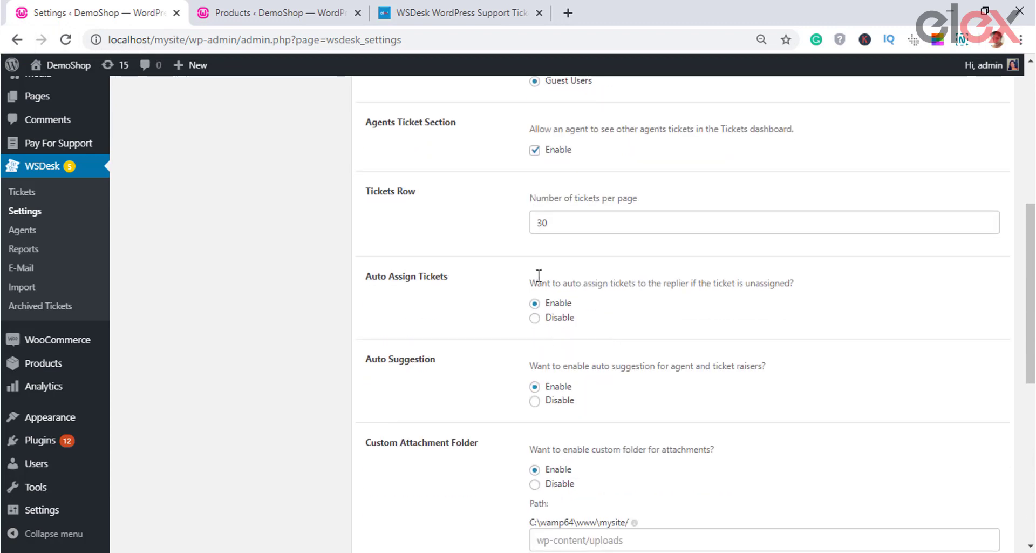
{"action": "left_click", "coordinate": [536, 318]}
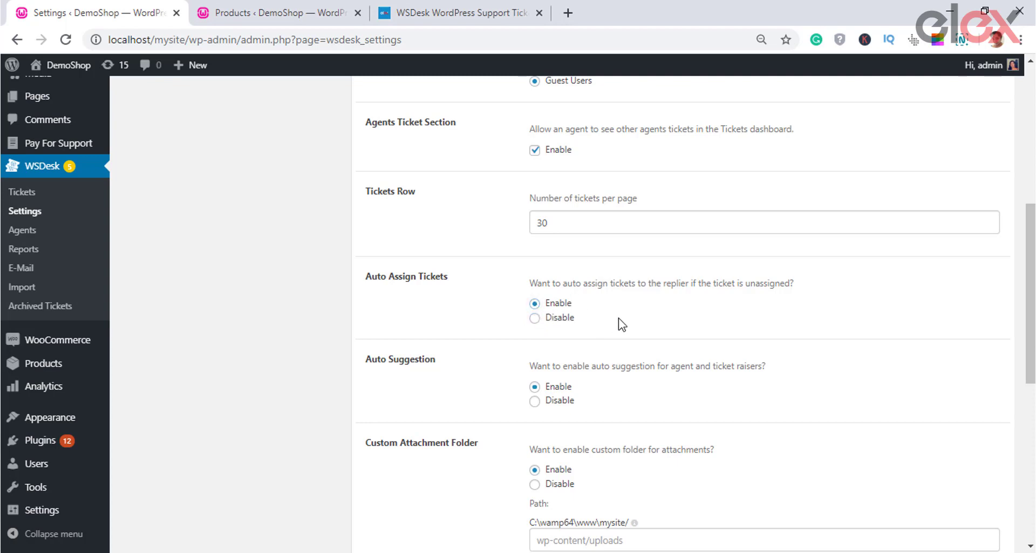
{"action": "scroll", "coordinate": [631, 324], "scroll_direction": "down", "scroll_amount": 1}
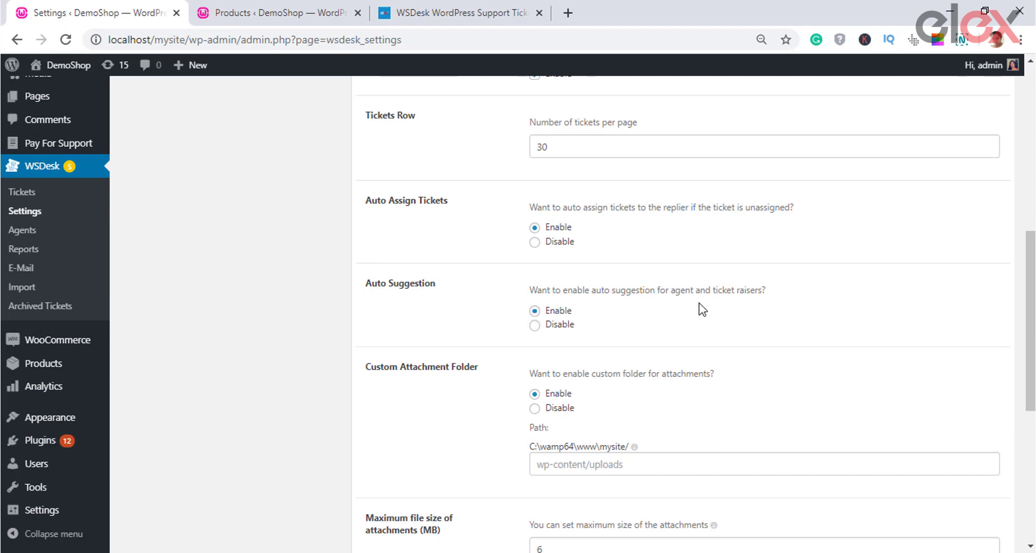
{"action": "left_click", "coordinate": [538, 312]}
{"action": "scroll", "coordinate": [631, 321], "scroll_direction": "down", "scroll_amount": 3}
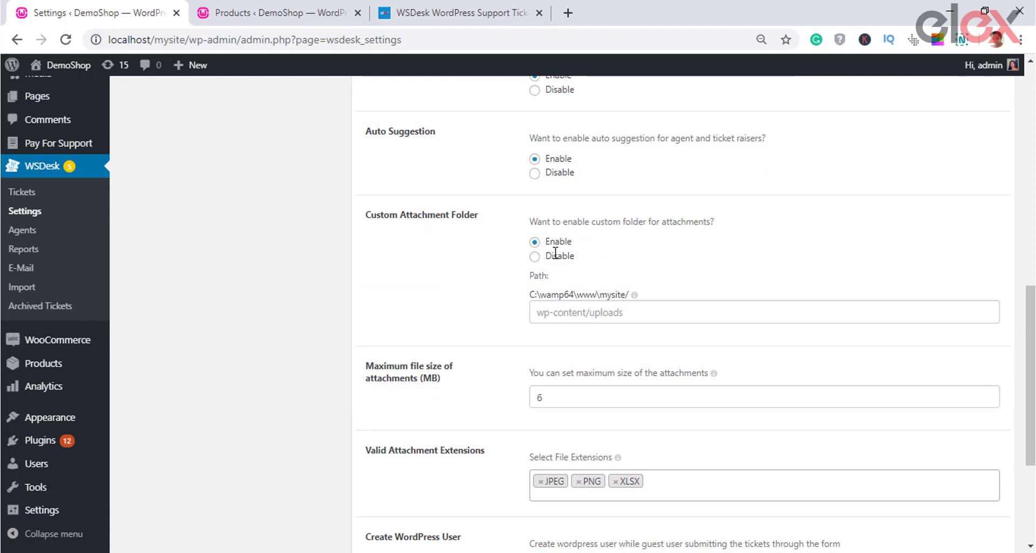
Step: Keep the Custom Attachment Folder enabled
{"action": "left_click", "coordinate": [534, 259]}
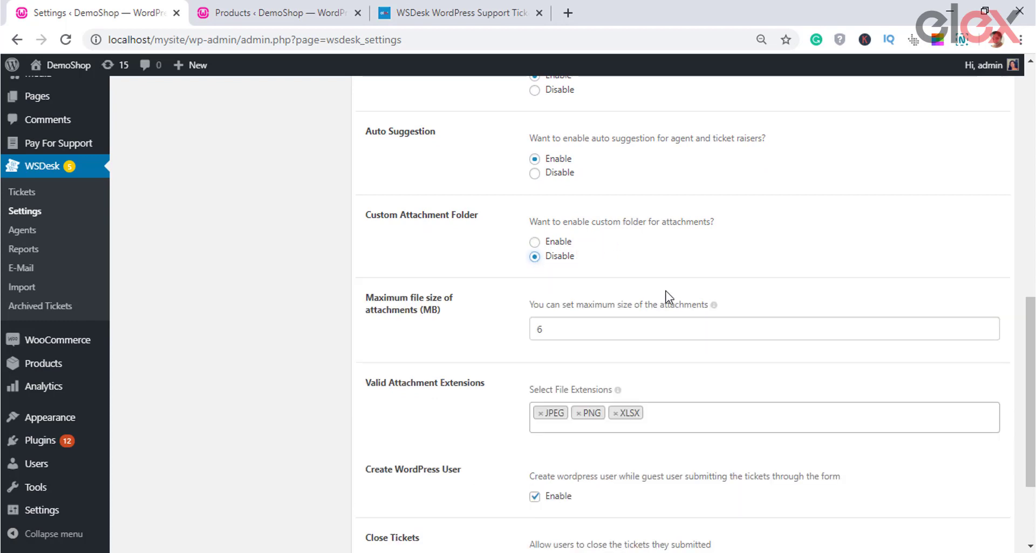
{"action": "left_click", "coordinate": [535, 242]}
{"action": "left_click", "coordinate": [590, 307]}
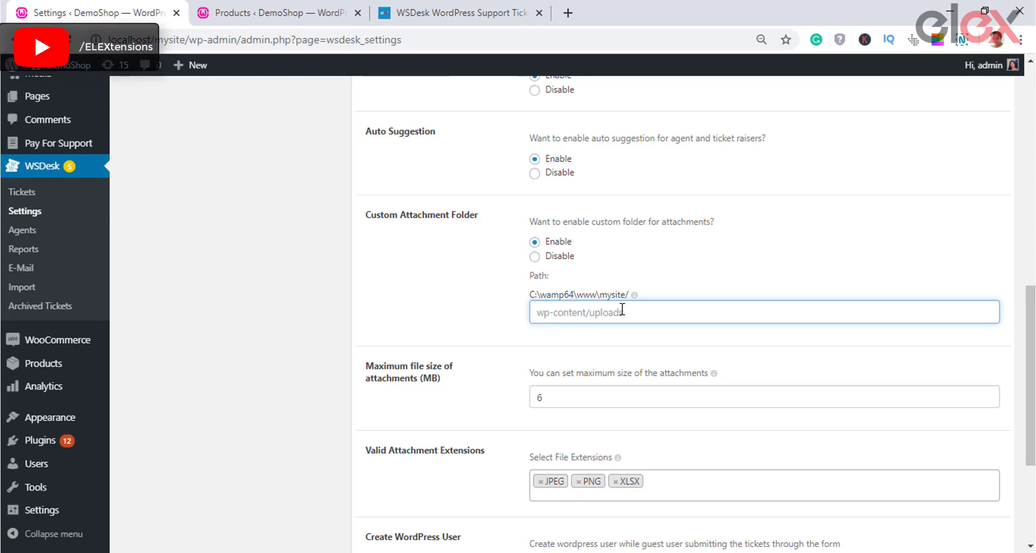
{"action": "left_click", "coordinate": [564, 335]}
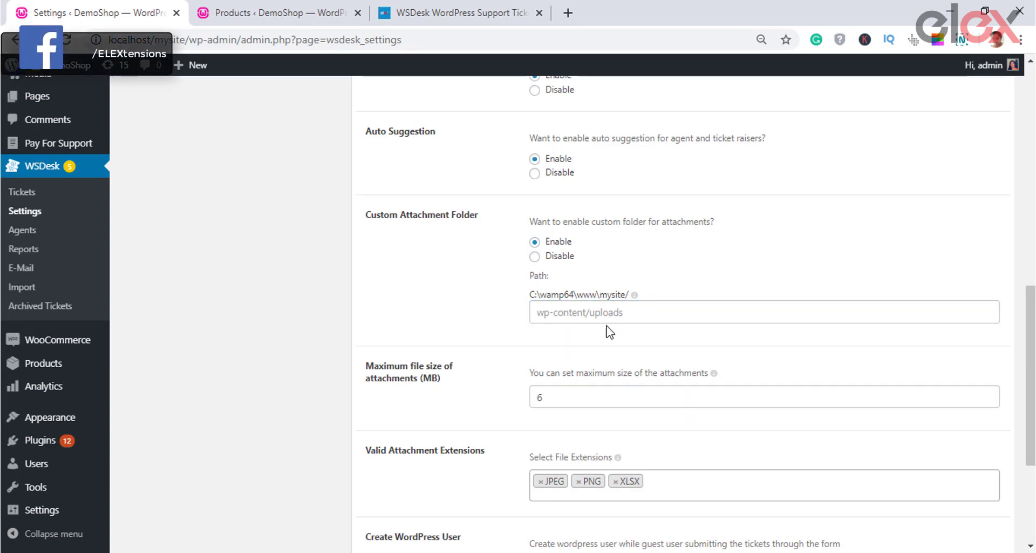
{"action": "scroll", "coordinate": [637, 327], "scroll_direction": "down", "scroll_amount": 1}
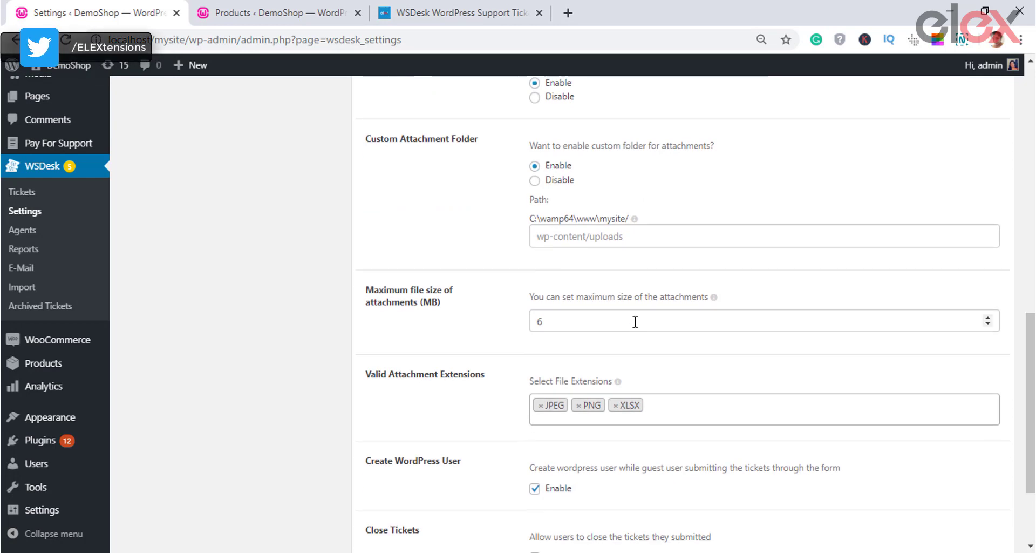
Step: Set the maximum attachment file size to 11 MB
{"action": "left_click", "coordinate": [558, 321]}
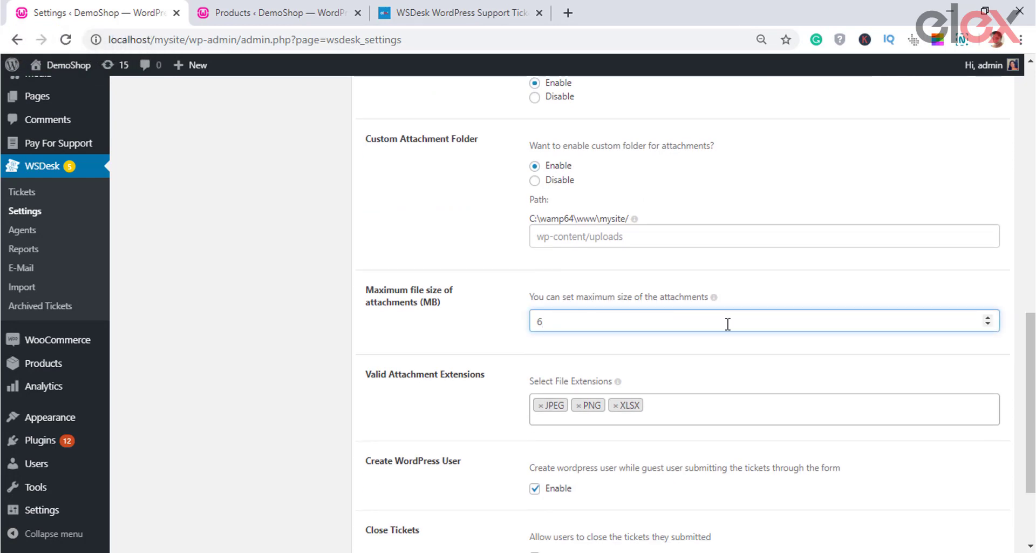
{"action": "left_click", "coordinate": [988, 324]}
{"action": "left_click", "coordinate": [988, 323]}
{"action": "left_click", "coordinate": [988, 318]}
{"action": "left_click", "coordinate": [988, 318]}
{"action": "left_click", "coordinate": [989, 318]}
{"action": "left_click", "coordinate": [988, 318]}
{"action": "left_click", "coordinate": [840, 292]}
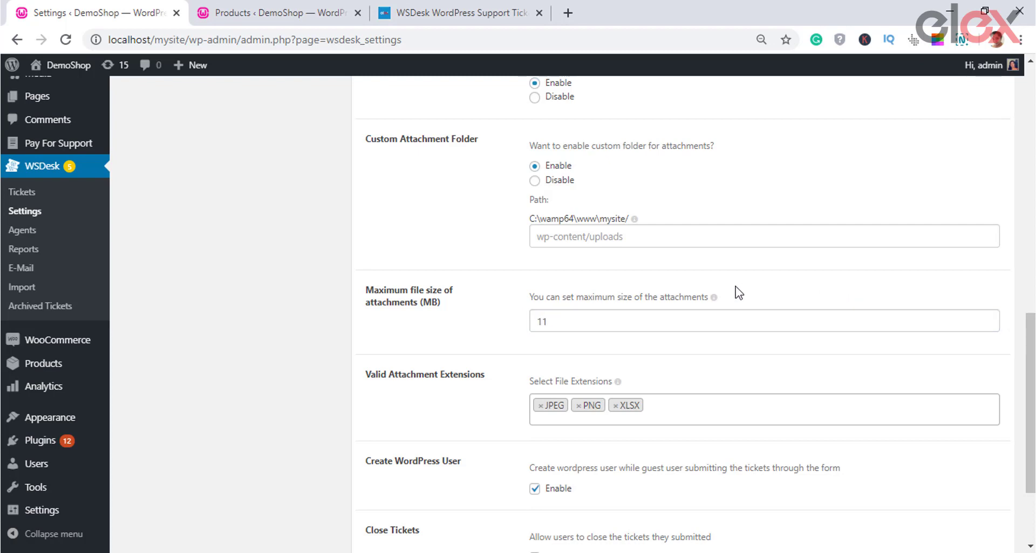
{"action": "scroll", "coordinate": [752, 292], "scroll_direction": "down", "scroll_amount": 3}
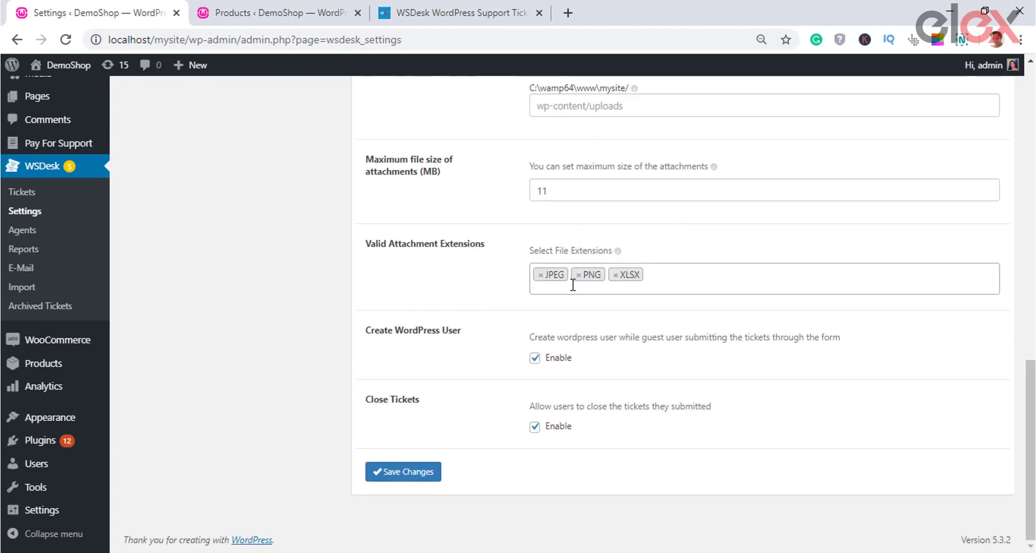
Step: Add GIF to the valid attachment extensions, keep Close Tickets enabled, and save the settings
{"action": "left_click", "coordinate": [664, 283]}
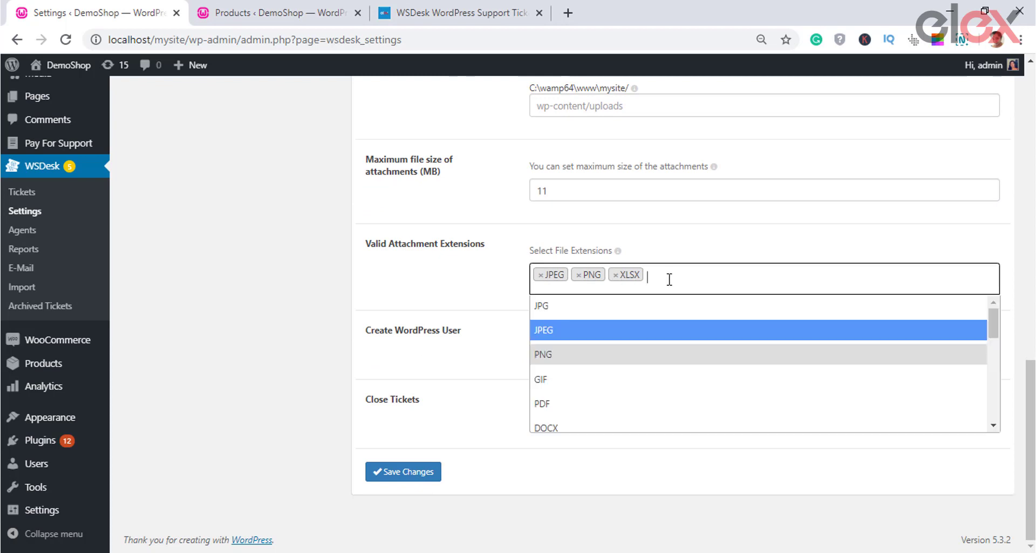
{"action": "left_click", "coordinate": [629, 381]}
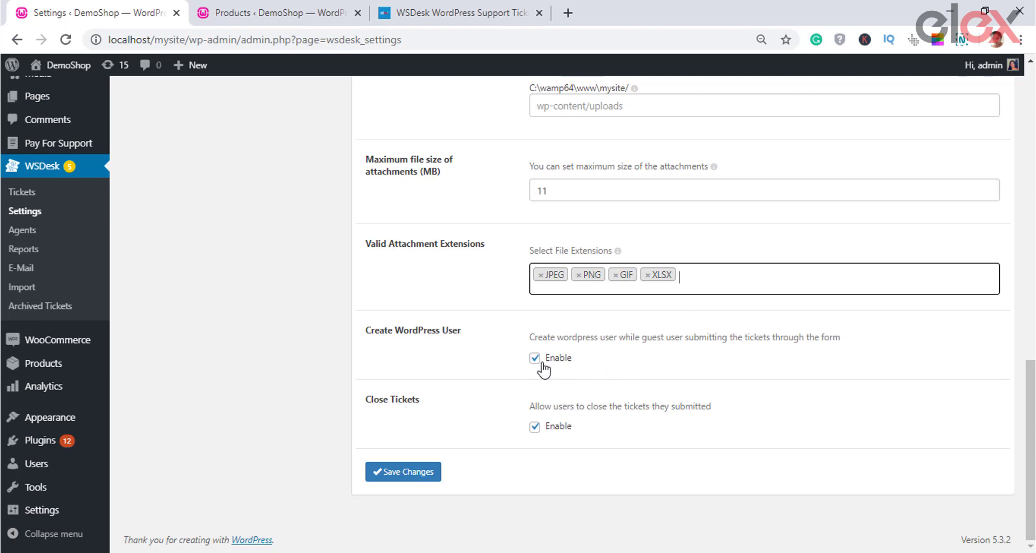
{"action": "left_click", "coordinate": [534, 427]}
{"action": "left_click", "coordinate": [535, 427]}
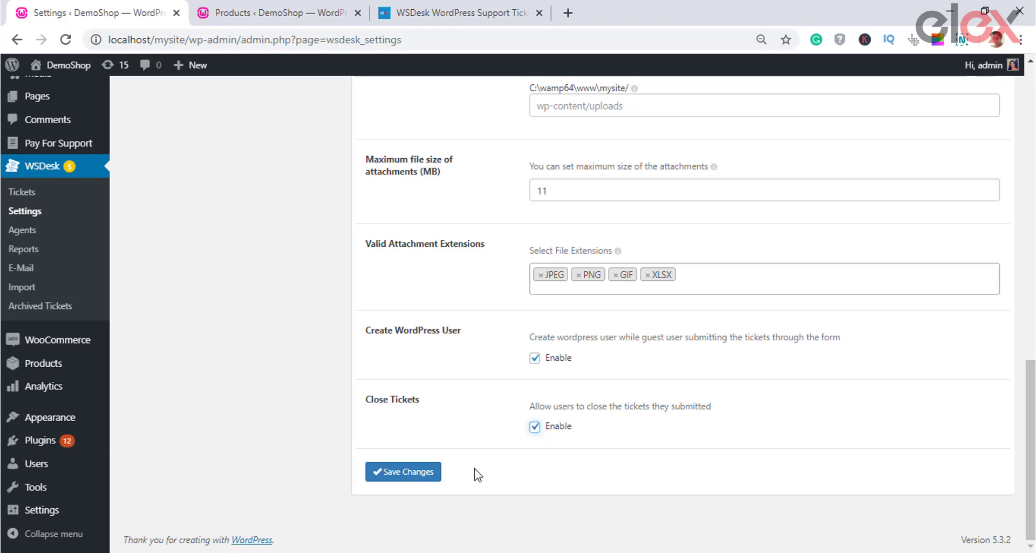
{"action": "left_click", "coordinate": [430, 472]}
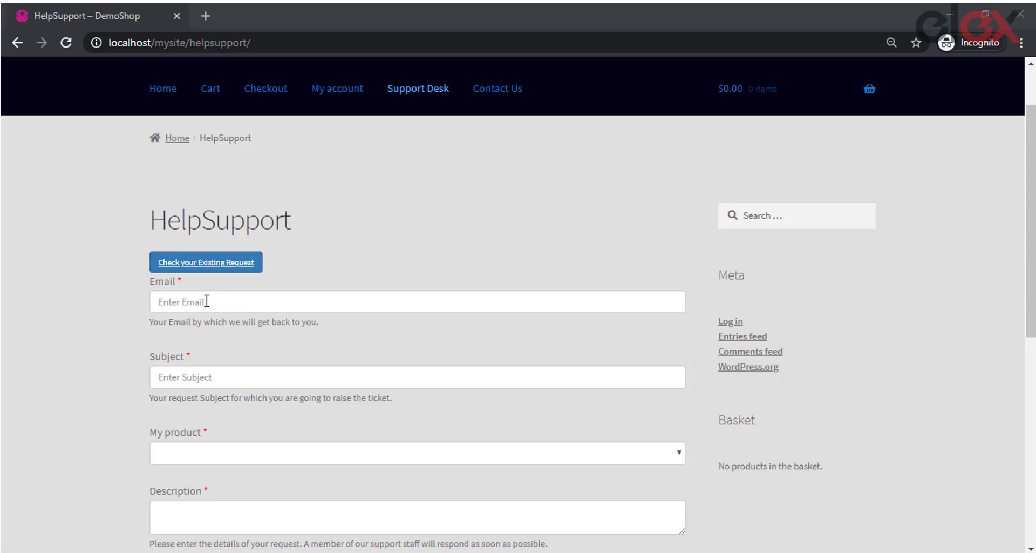
Step: Fill the saved e-mail and subject 'auto suggestion working', then check the suggested help post
{"action": "left_click", "coordinate": [206, 302]}
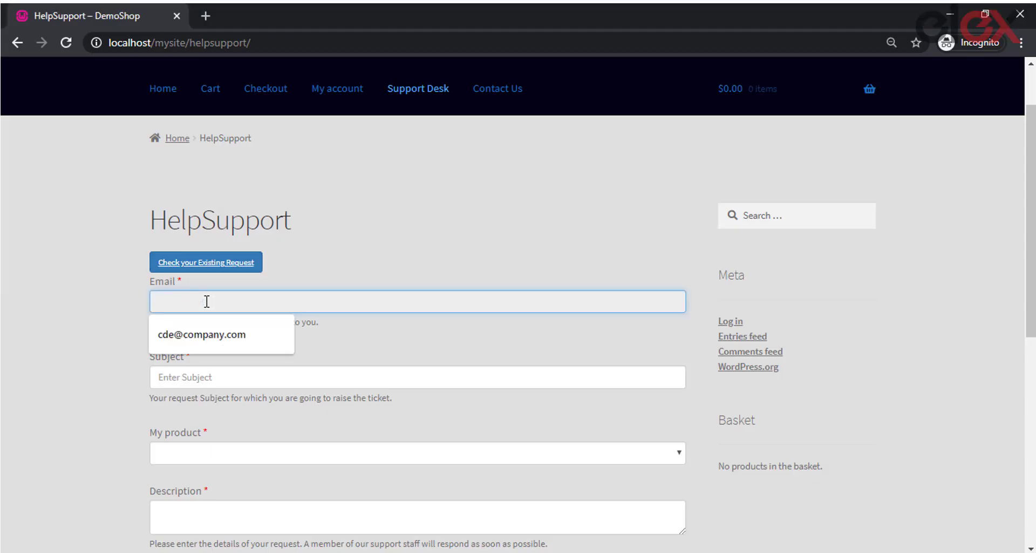
{"action": "left_click", "coordinate": [219, 343]}
{"action": "left_click", "coordinate": [217, 381]}
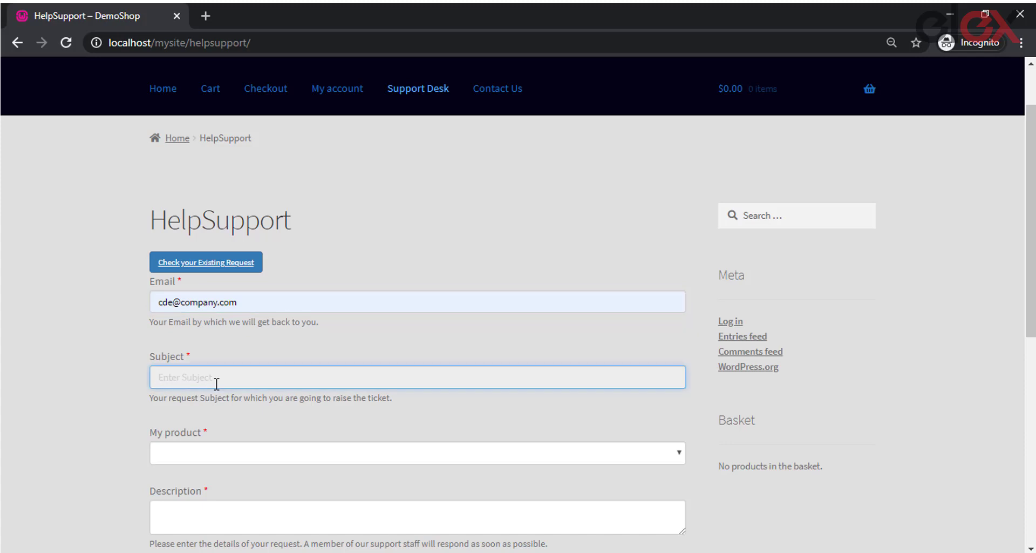
{"action": "type", "text": "auto s"}
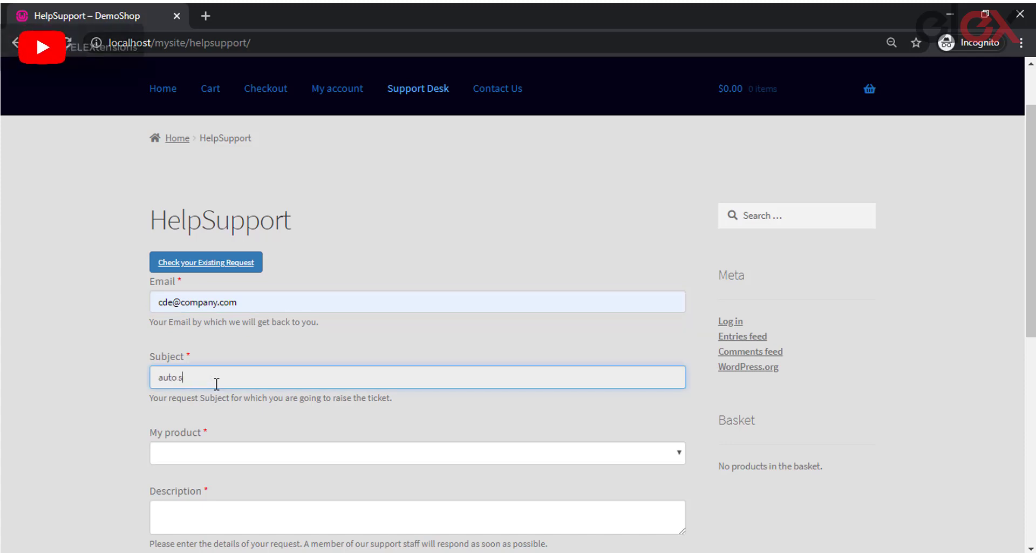
{"action": "type", "text": "uggestion working"}
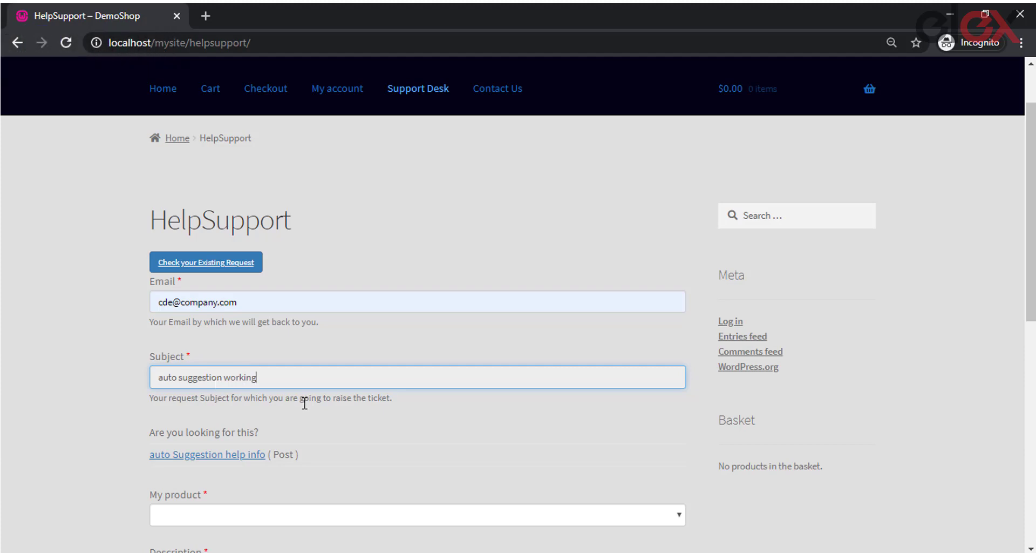
{"action": "scroll", "coordinate": [301, 398], "scroll_direction": "down", "scroll_amount": 1}
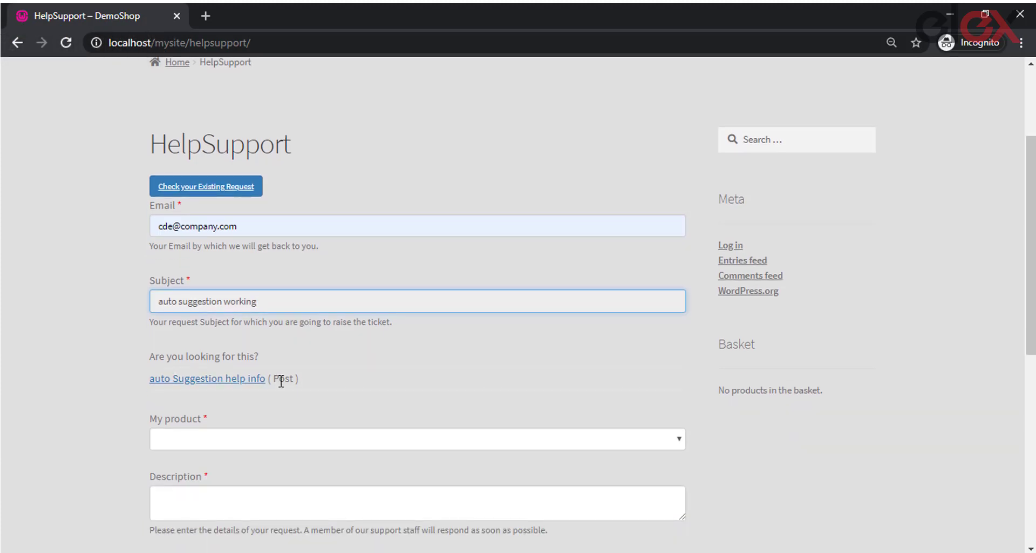
{"action": "left_click", "coordinate": [250, 386]}
{"action": "left_click", "coordinate": [319, 438]}
{"action": "left_click", "coordinate": [319, 438]}
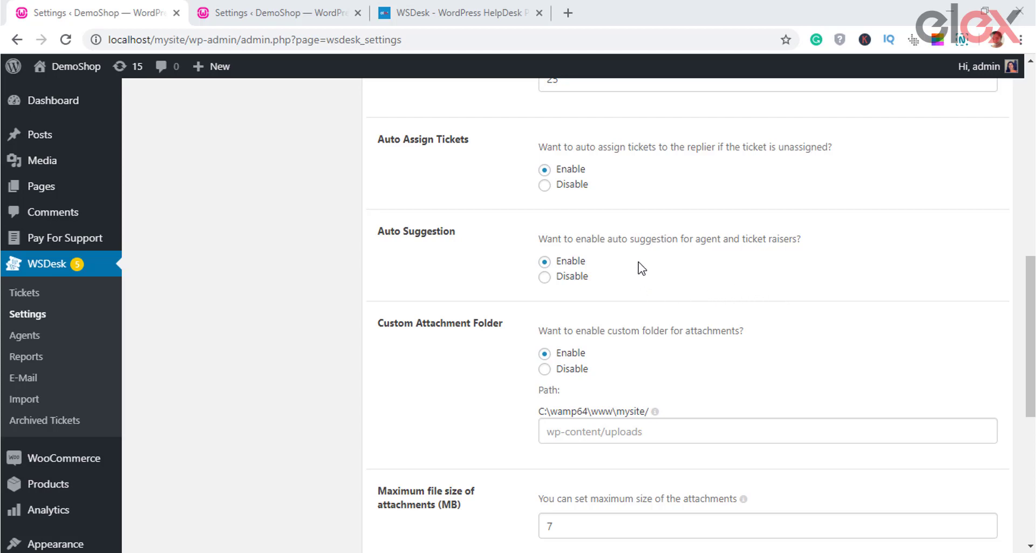
Step: Re-enable Auto Suggestion and adjust the maximum attachment size
{"action": "scroll", "coordinate": [710, 267], "scroll_direction": "down", "scroll_amount": 1}
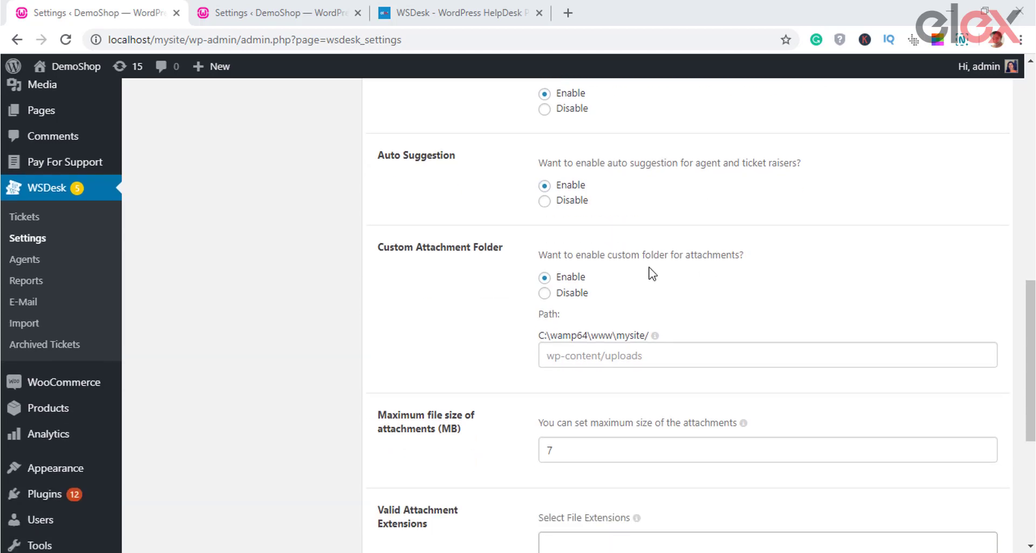
{"action": "left_click", "coordinate": [544, 201]}
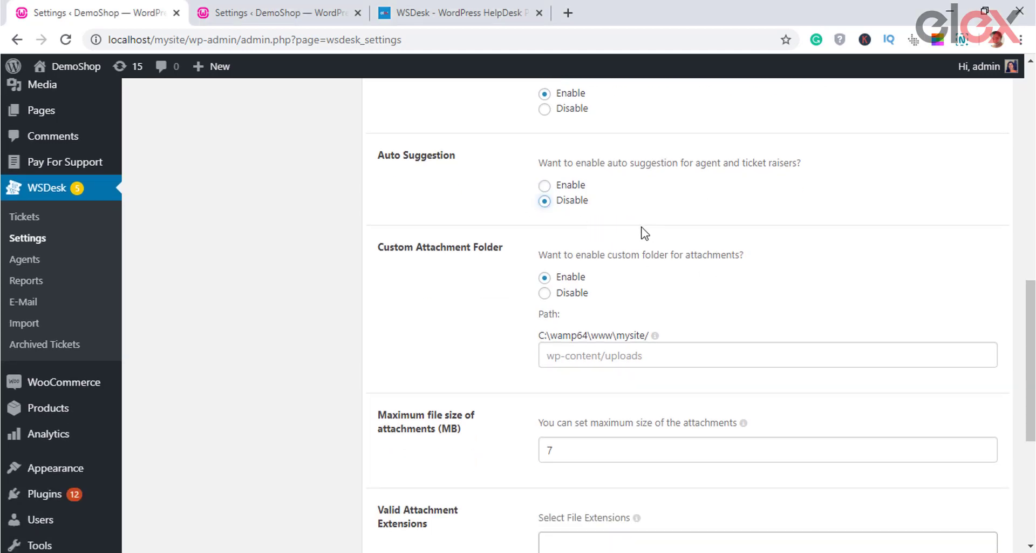
{"action": "left_click", "coordinate": [545, 186]}
{"action": "scroll", "coordinate": [651, 216], "scroll_direction": "down", "scroll_amount": 1}
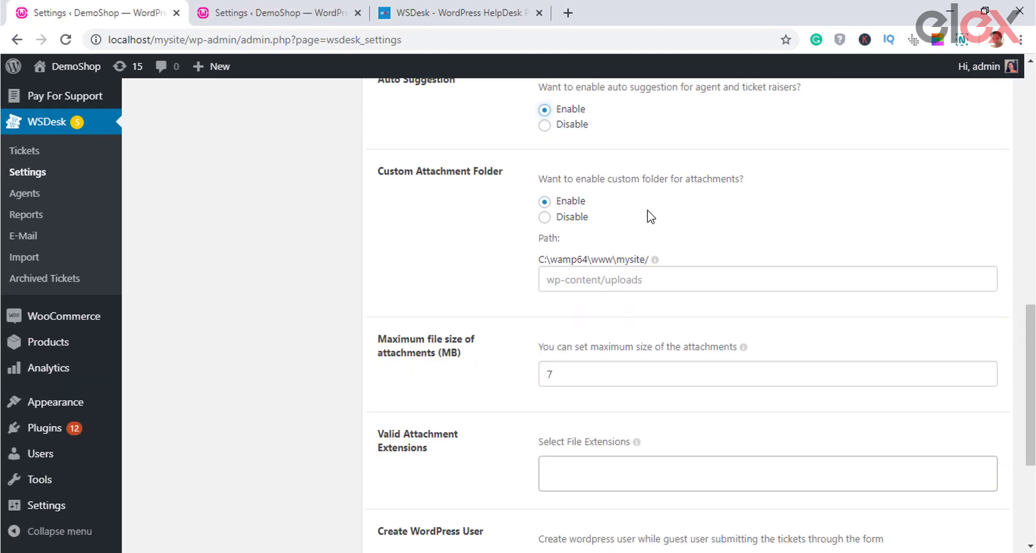
{"action": "scroll", "coordinate": [650, 216], "scroll_direction": "down", "scroll_amount": 2}
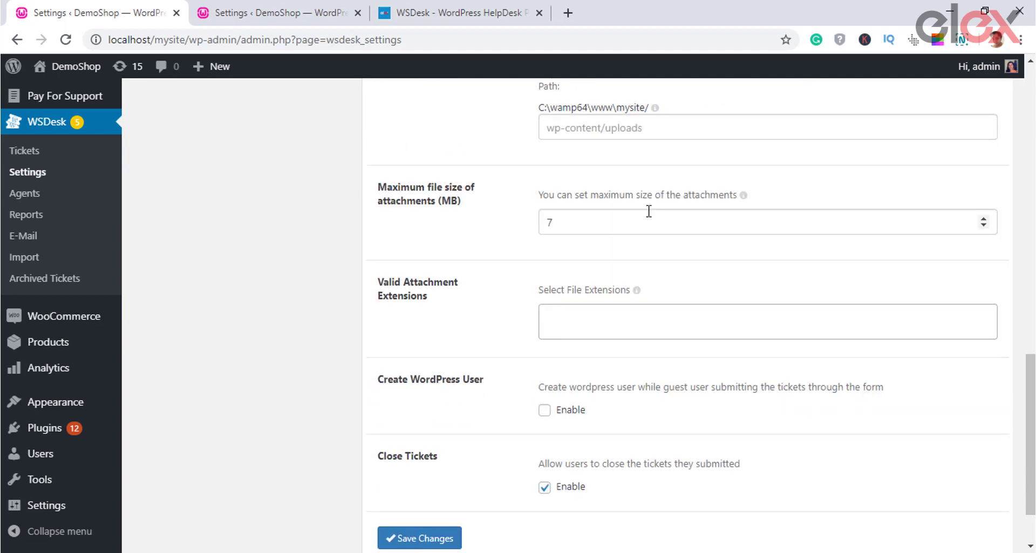
{"action": "scroll", "coordinate": [651, 217], "scroll_direction": "down", "scroll_amount": 1}
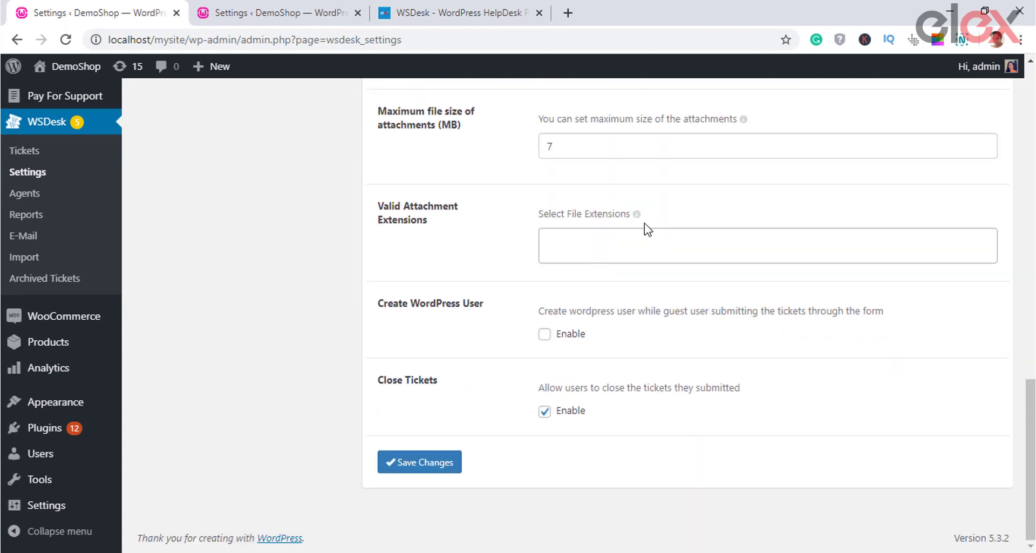
{"action": "left_click", "coordinate": [615, 157]}
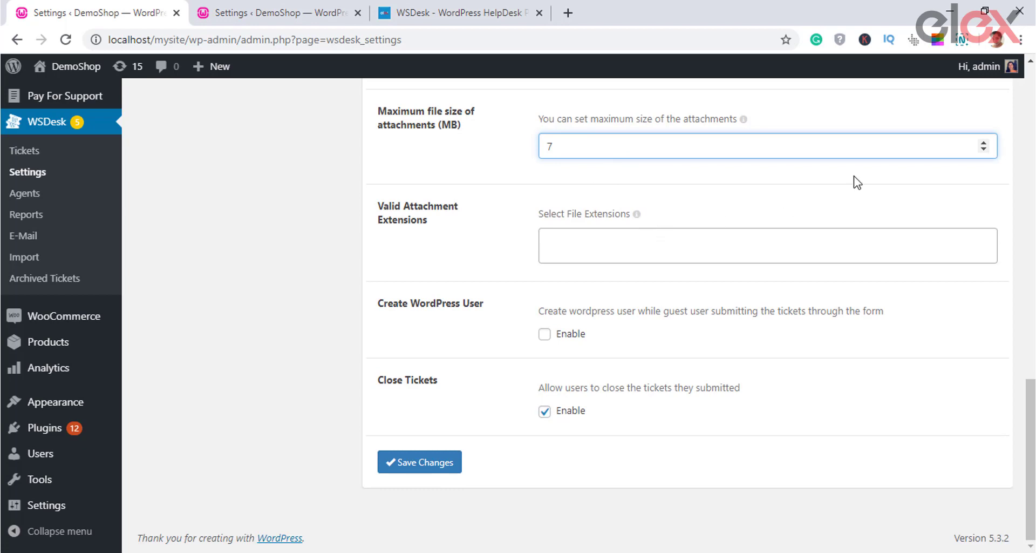
{"action": "left_click", "coordinate": [982, 143]}
{"action": "left_click", "coordinate": [981, 144]}
{"action": "left_click", "coordinate": [983, 150]}
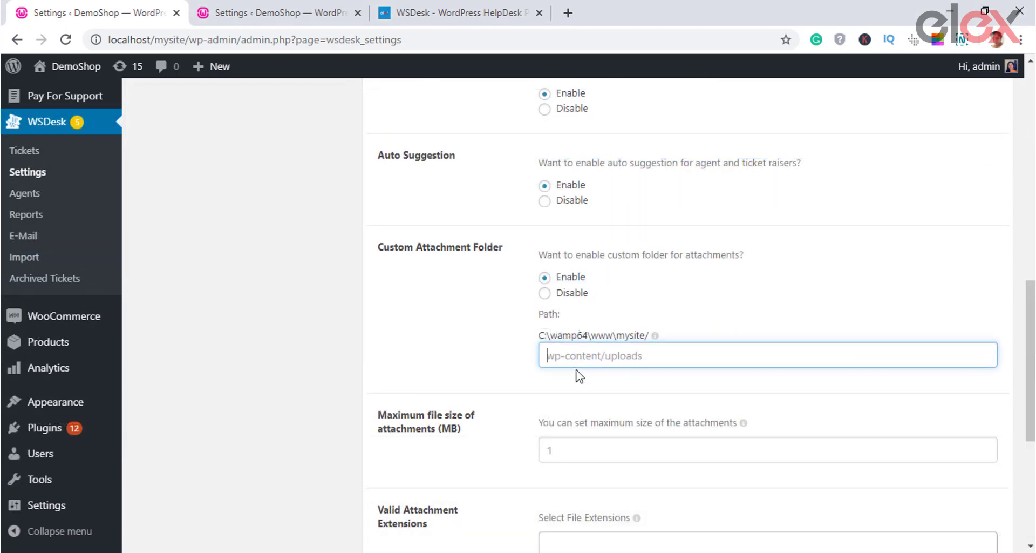
{"action": "scroll", "coordinate": [582, 379], "scroll_direction": "down", "scroll_amount": 3}
{"action": "left_click", "coordinate": [675, 331]}
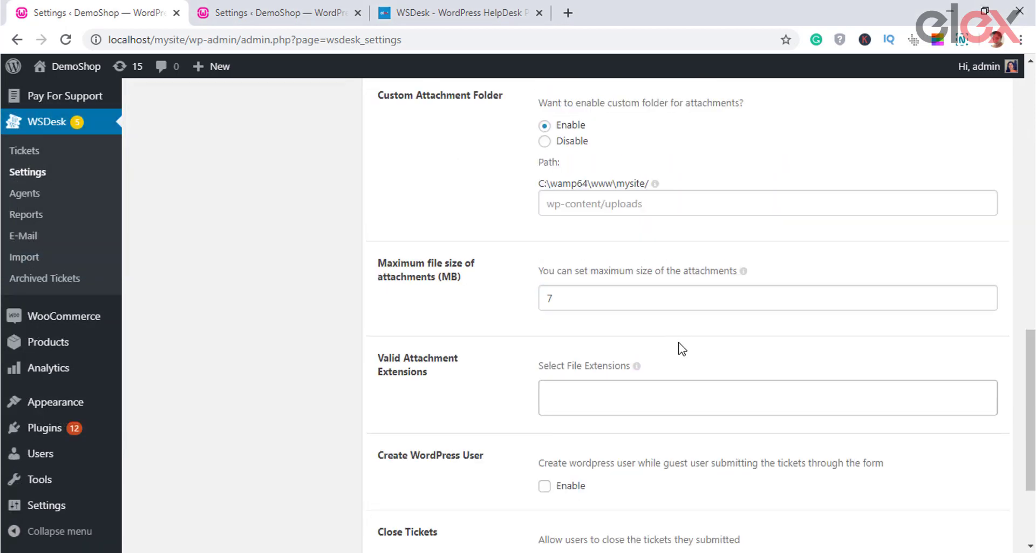
Step: Allow XLSX attachments, enable Create WordPress User and Close Tickets, and save
{"action": "scroll", "coordinate": [629, 351], "scroll_direction": "down", "scroll_amount": 2}
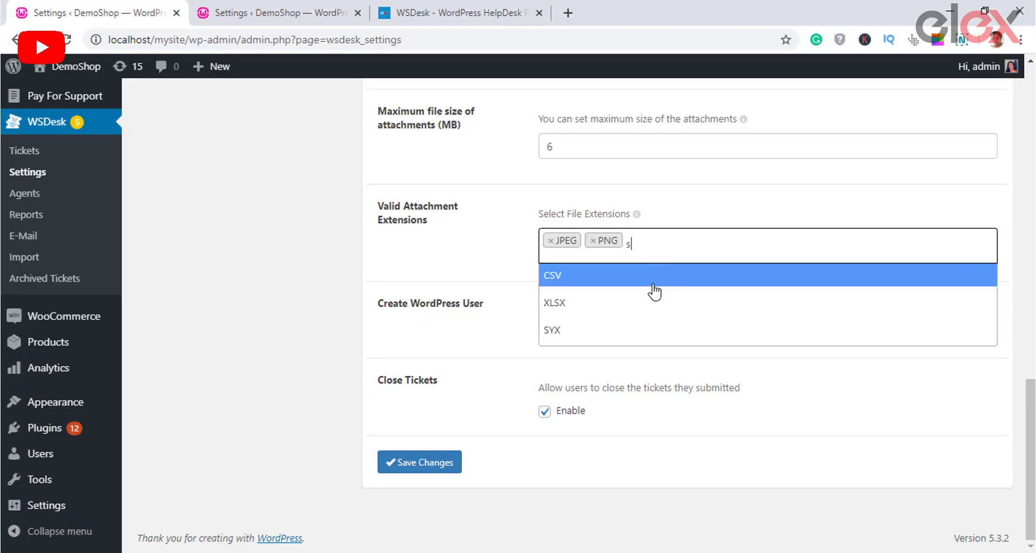
{"action": "left_click", "coordinate": [649, 303]}
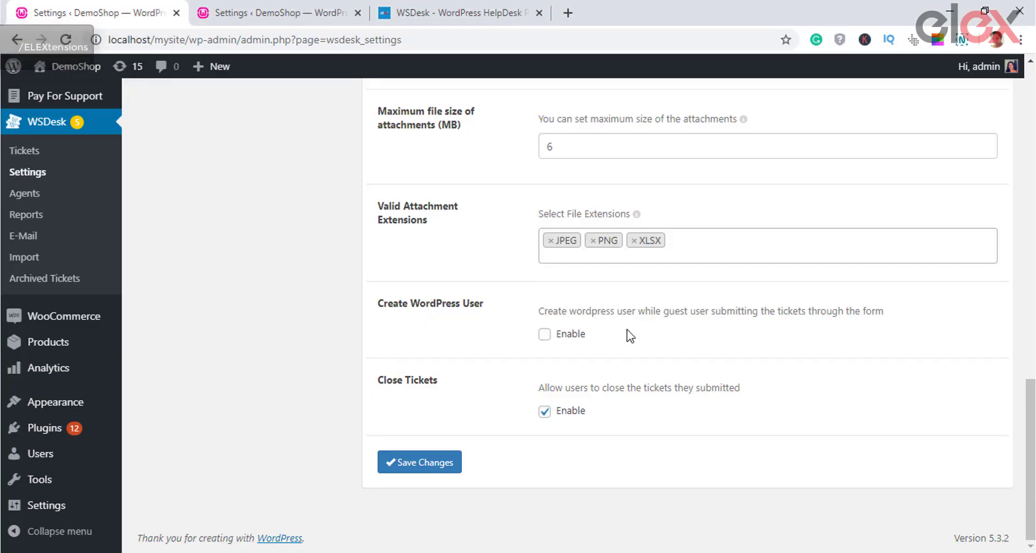
{"action": "left_click", "coordinate": [544, 334]}
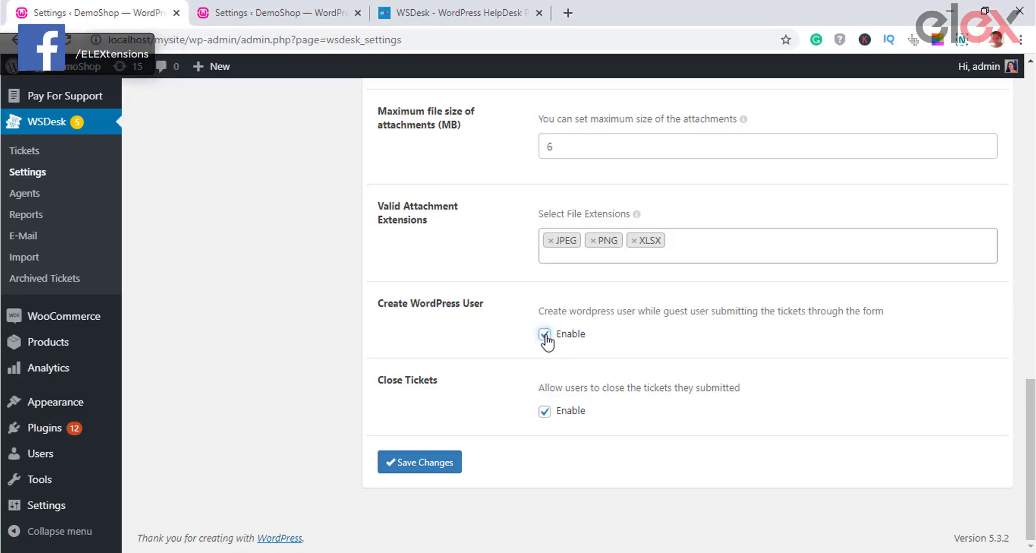
{"action": "left_click", "coordinate": [545, 335]}
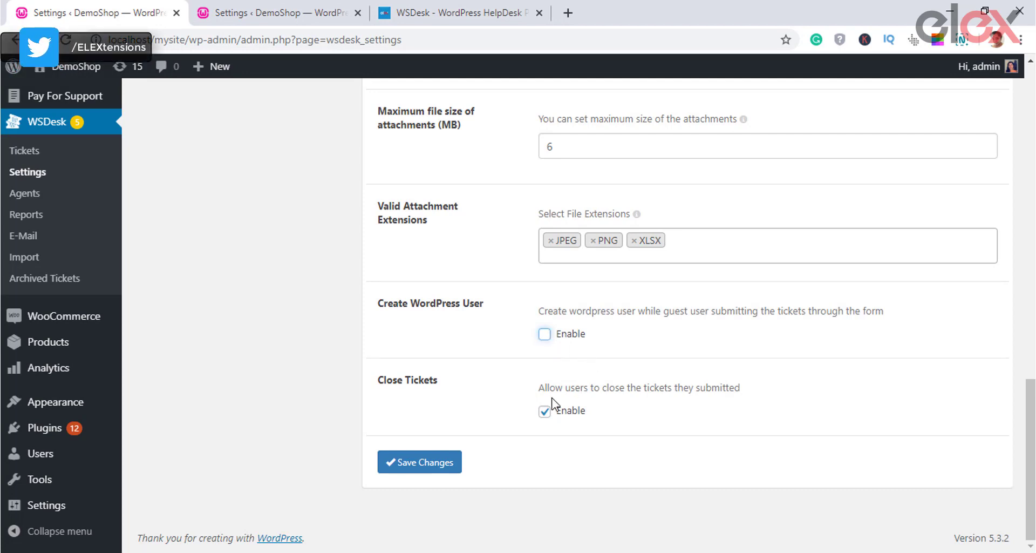
{"action": "left_click", "coordinate": [545, 411]}
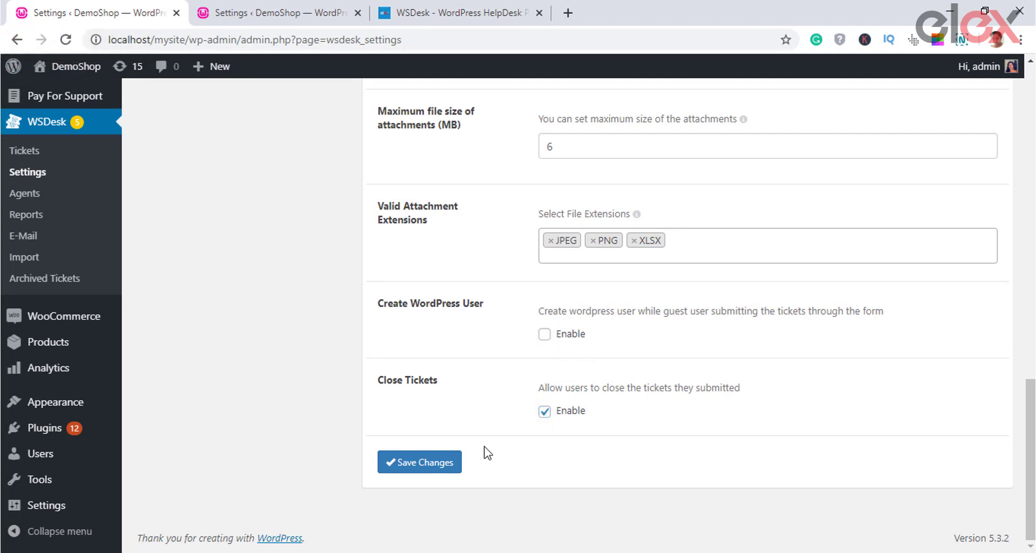
{"action": "left_click", "coordinate": [434, 464]}
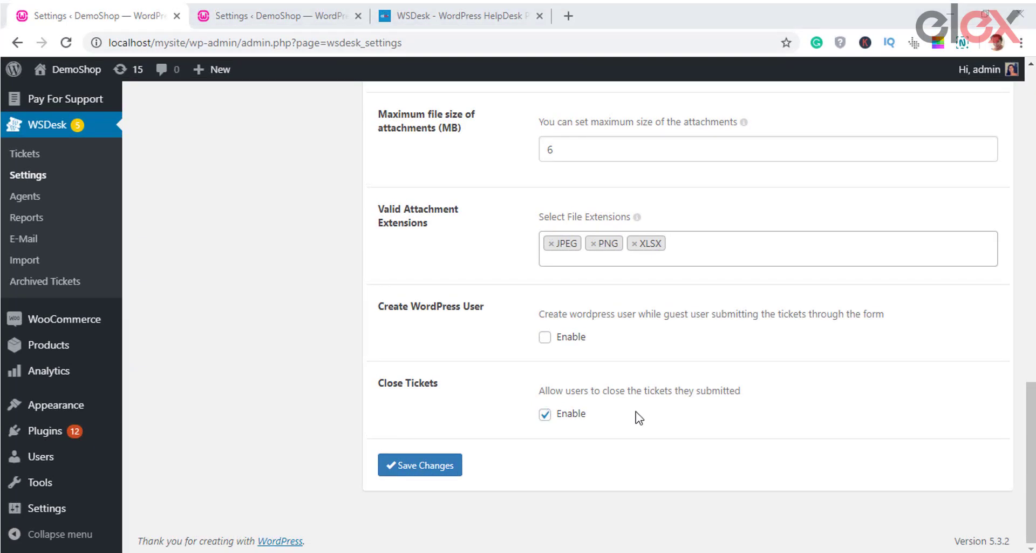
{"action": "left_click", "coordinate": [544, 417]}
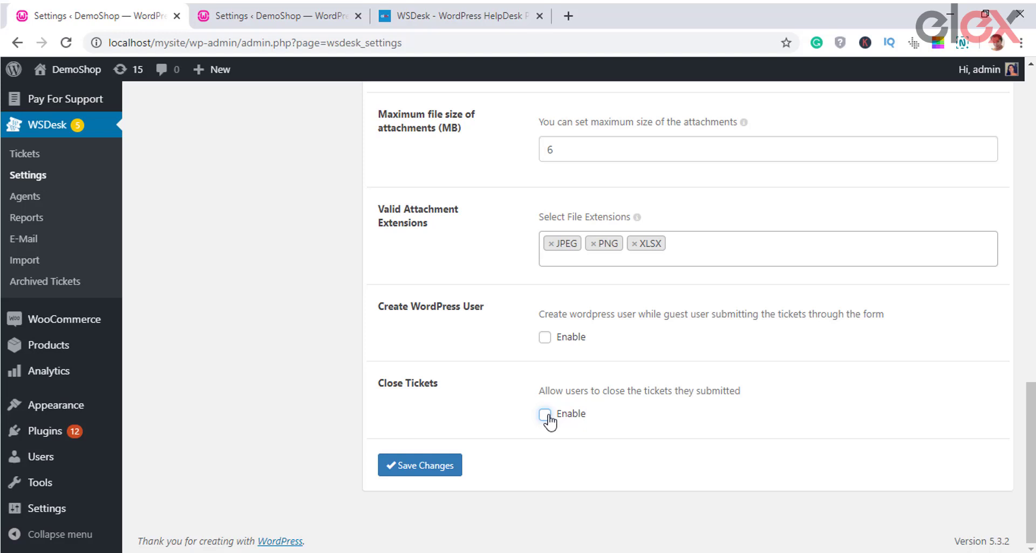
{"action": "left_click", "coordinate": [546, 337]}
{"action": "left_click", "coordinate": [444, 468]}
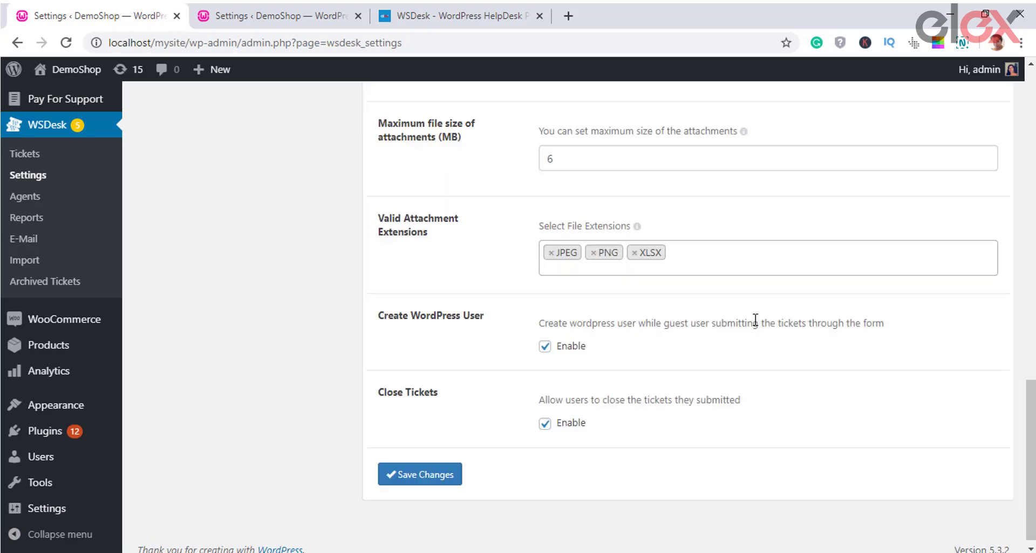
{"action": "scroll", "coordinate": [892, 270], "scroll_direction": "up", "scroll_amount": 15}
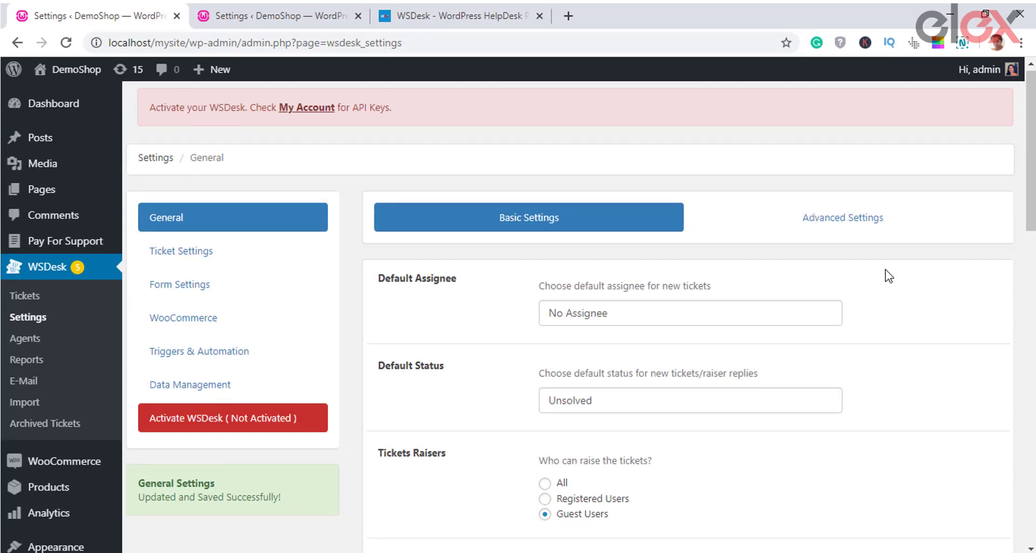
Step: In Advanced Settings, switch WSDesk from Standard to Lite mode
{"action": "left_click", "coordinate": [860, 227]}
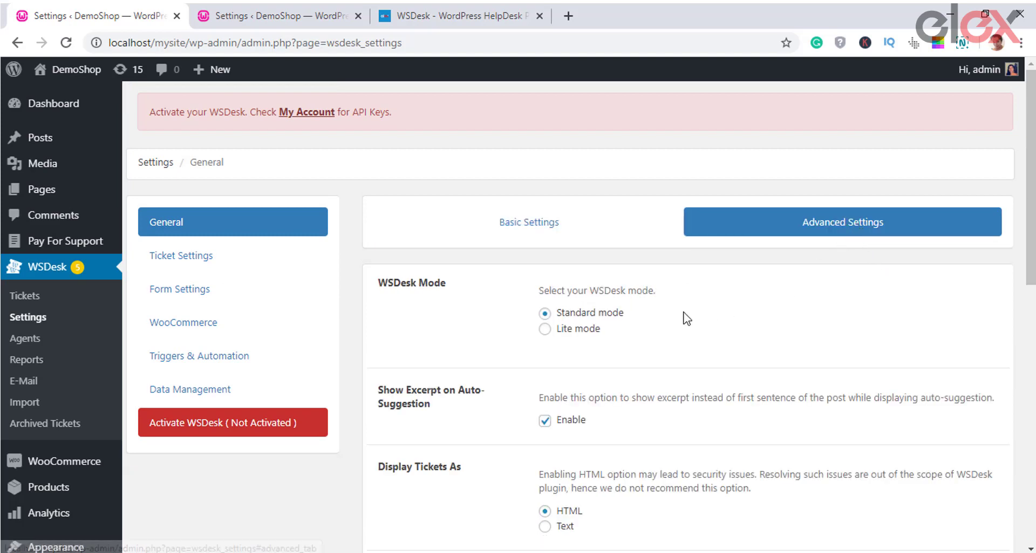
{"action": "scroll", "coordinate": [685, 318], "scroll_direction": "down", "scroll_amount": 1}
{"action": "scroll", "coordinate": [695, 318], "scroll_direction": "down", "scroll_amount": 2}
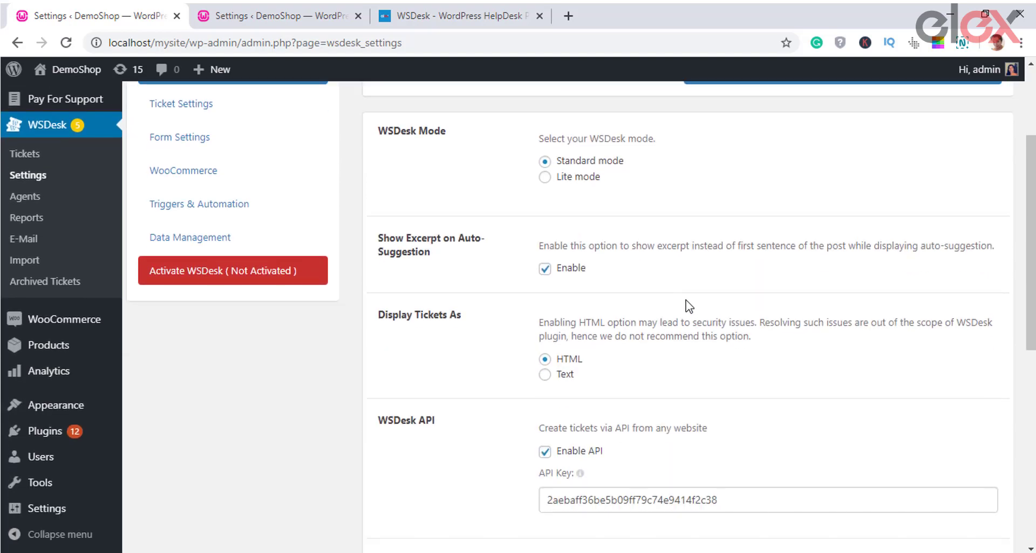
{"action": "left_click", "coordinate": [546, 178]}
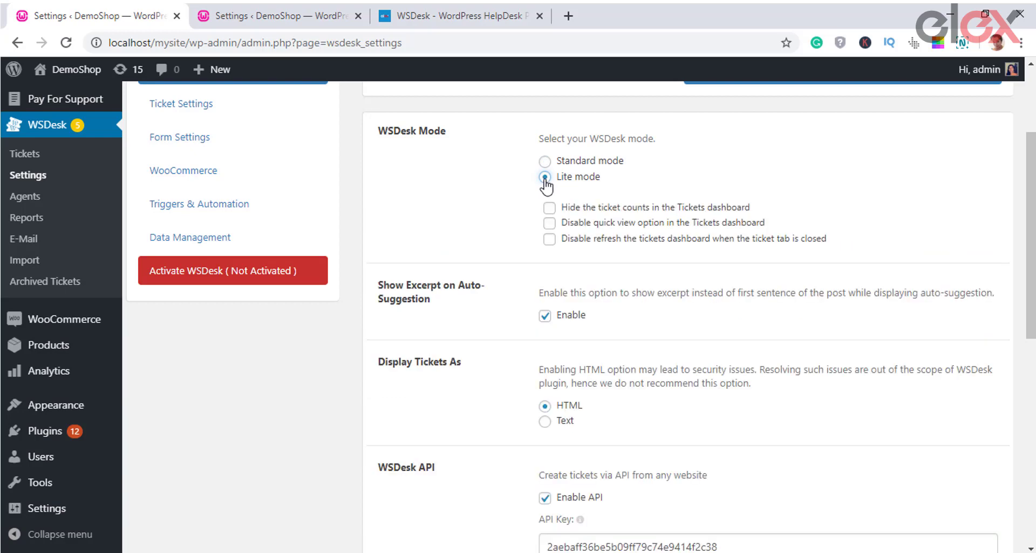
{"action": "left_click", "coordinate": [545, 161]}
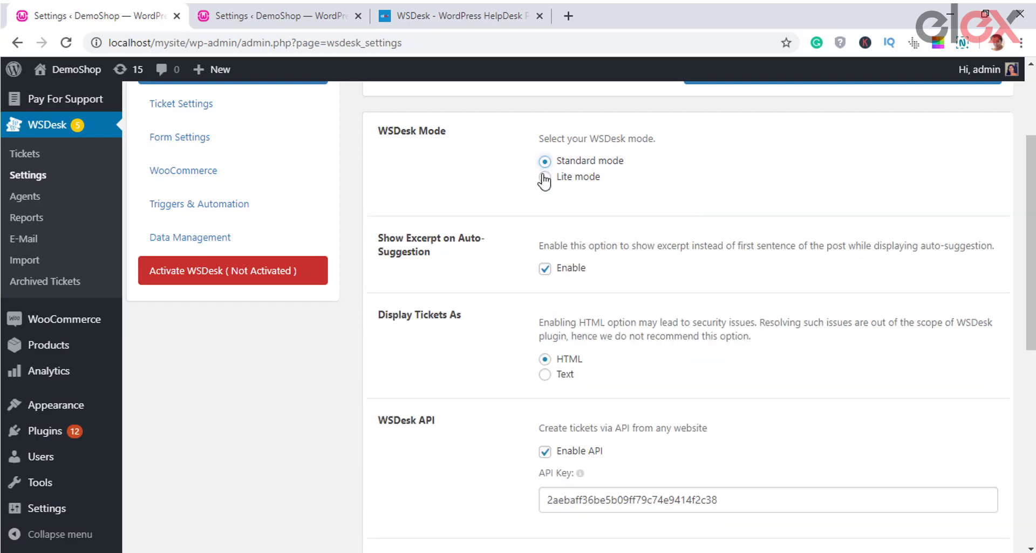
{"action": "left_click", "coordinate": [546, 176]}
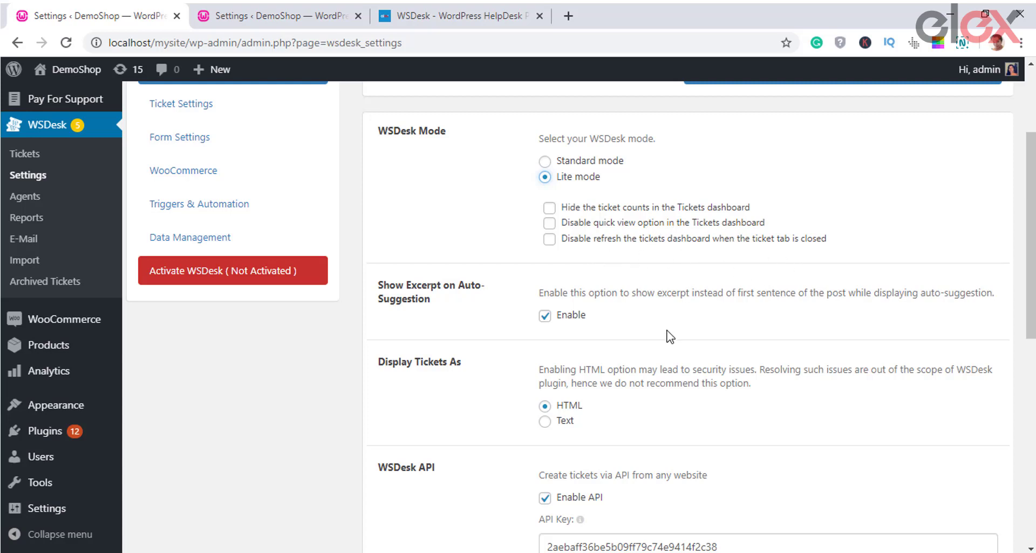
Step: Enable Show Excerpt on Auto-Suggestion and keep tickets displayed as HTML
{"action": "scroll", "coordinate": [671, 336], "scroll_direction": "down", "scroll_amount": 1}
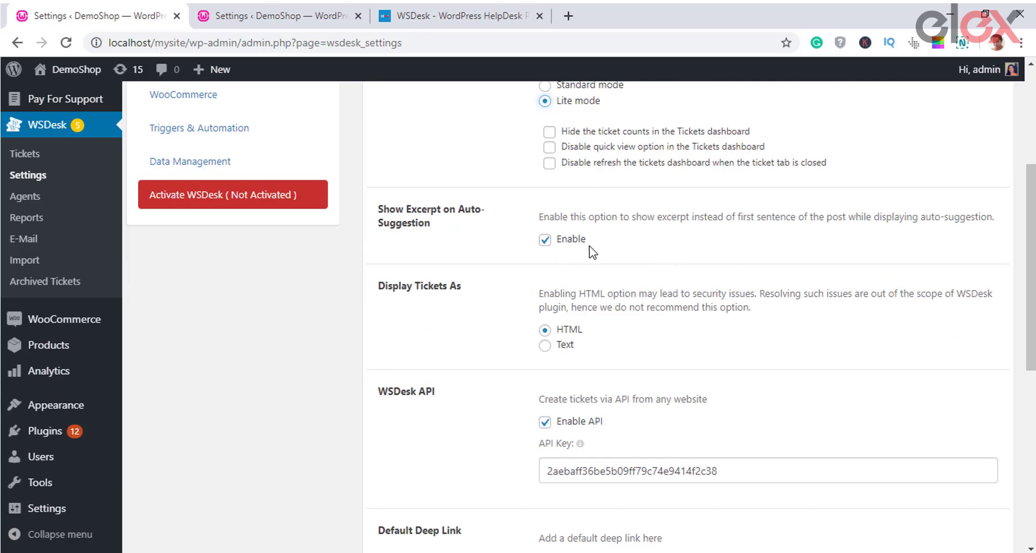
{"action": "left_click", "coordinate": [550, 241]}
{"action": "left_click_drag", "start_coordinate": [589, 230], "coordinate": [527, 223]}
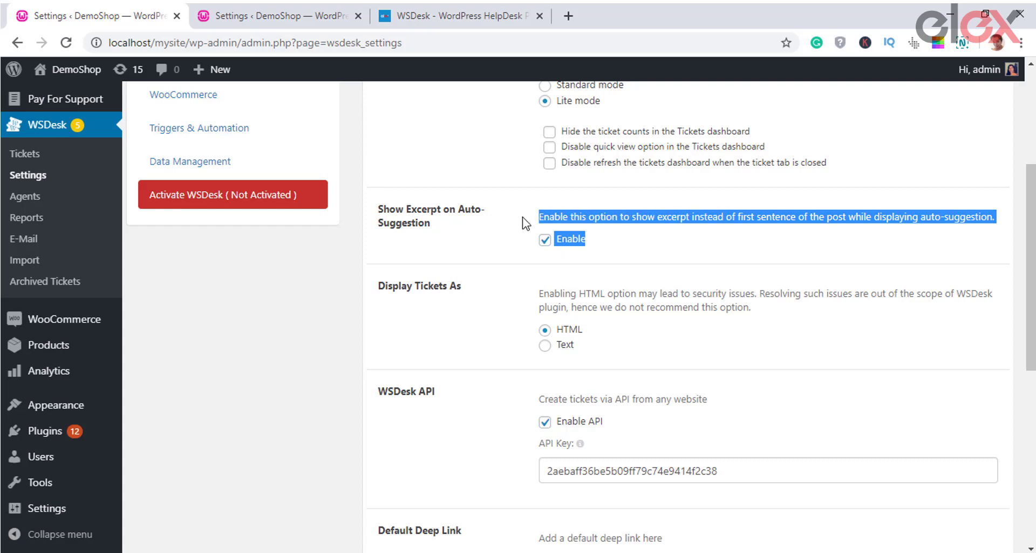
{"action": "scroll", "coordinate": [682, 295], "scroll_direction": "down", "scroll_amount": 1}
{"action": "left_click", "coordinate": [662, 294]}
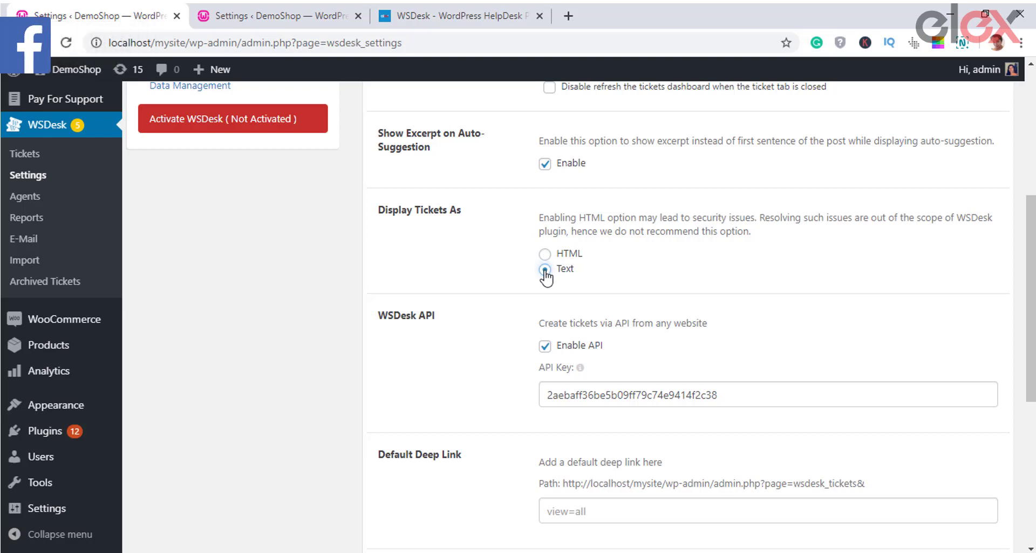
{"action": "left_click", "coordinate": [545, 253]}
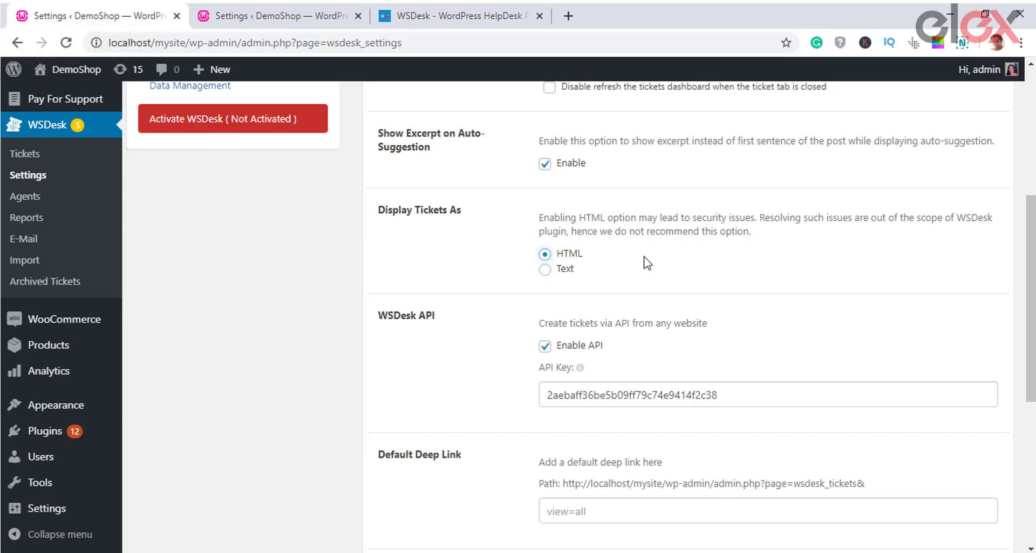
{"action": "scroll", "coordinate": [643, 257], "scroll_direction": "down", "scroll_amount": 1}
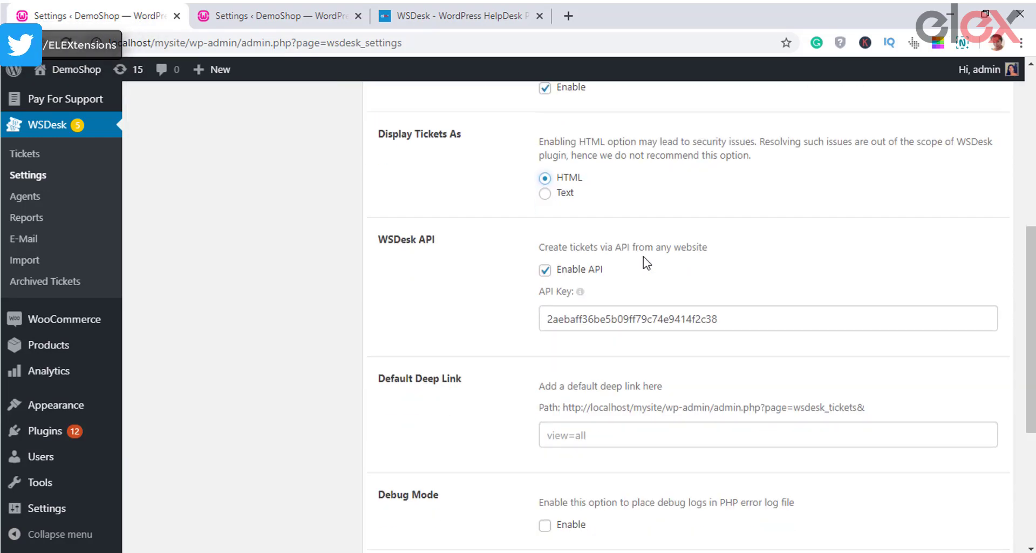
Step: Keep ticket creation via API enabled and leave the default deep link path unchanged
{"action": "scroll", "coordinate": [644, 257], "scroll_direction": "down", "scroll_amount": 1}
{"action": "scroll", "coordinate": [644, 257], "scroll_direction": "down", "scroll_amount": 1}
{"action": "left_click", "coordinate": [606, 243]}
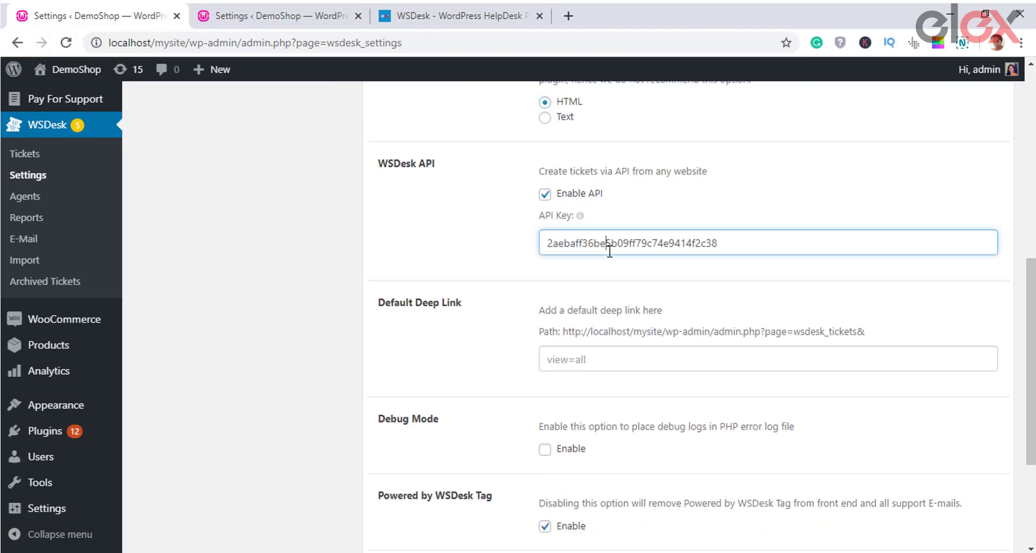
{"action": "left_click", "coordinate": [546, 196]}
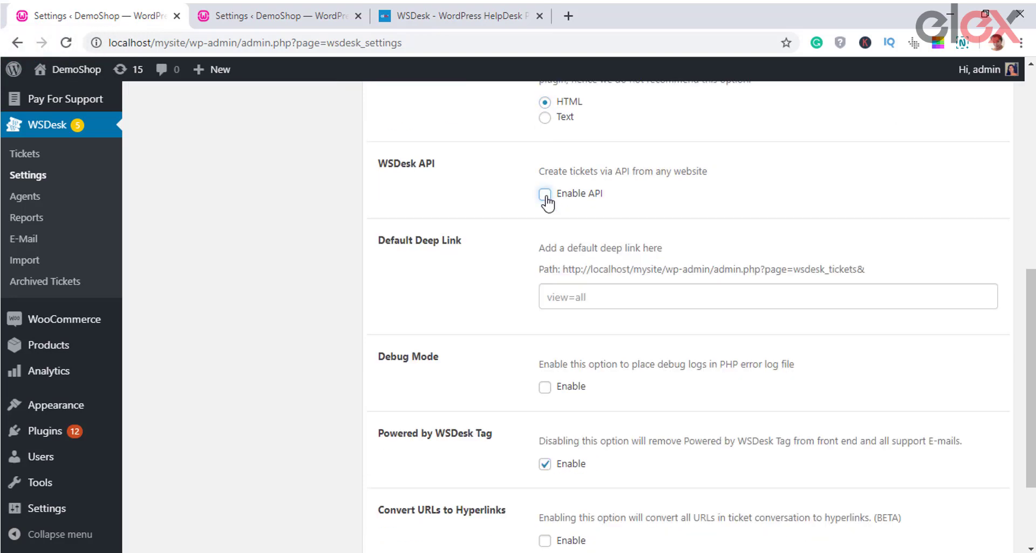
{"action": "left_click", "coordinate": [545, 194]}
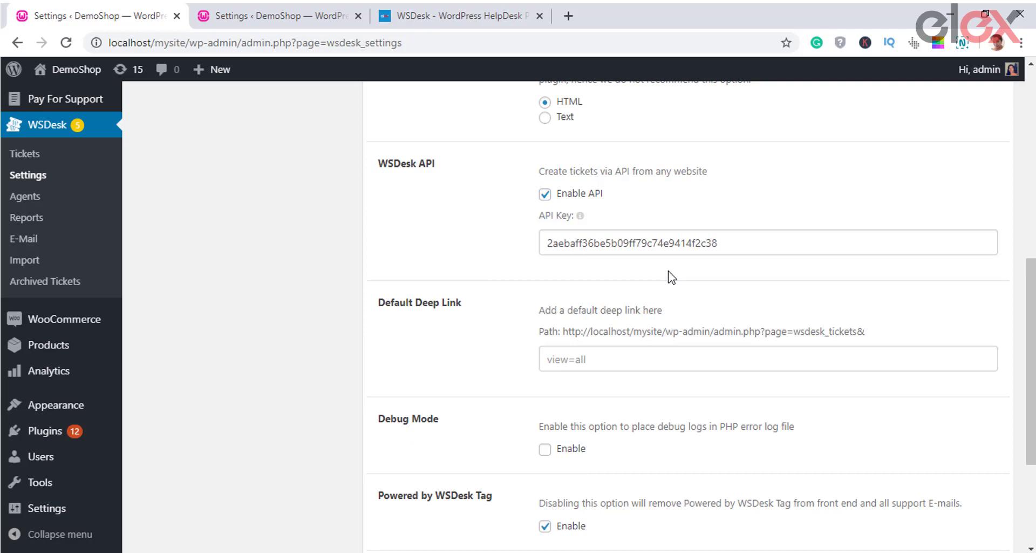
{"action": "scroll", "coordinate": [672, 277], "scroll_direction": "down", "scroll_amount": 1}
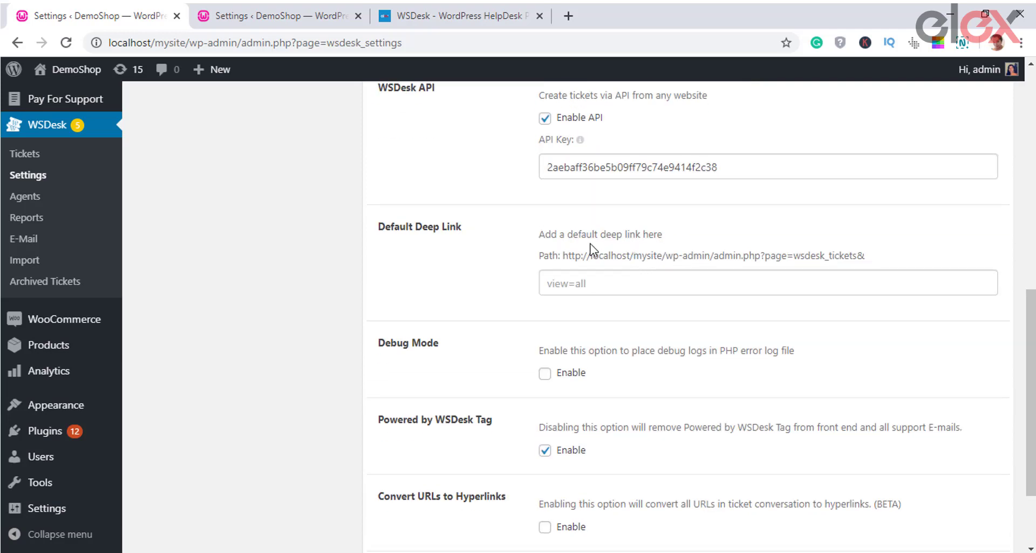
{"action": "left_click_drag", "start_coordinate": [588, 255], "coordinate": [895, 259]}
{"action": "left_click", "coordinate": [829, 292]}
{"action": "left_click", "coordinate": [751, 285]}
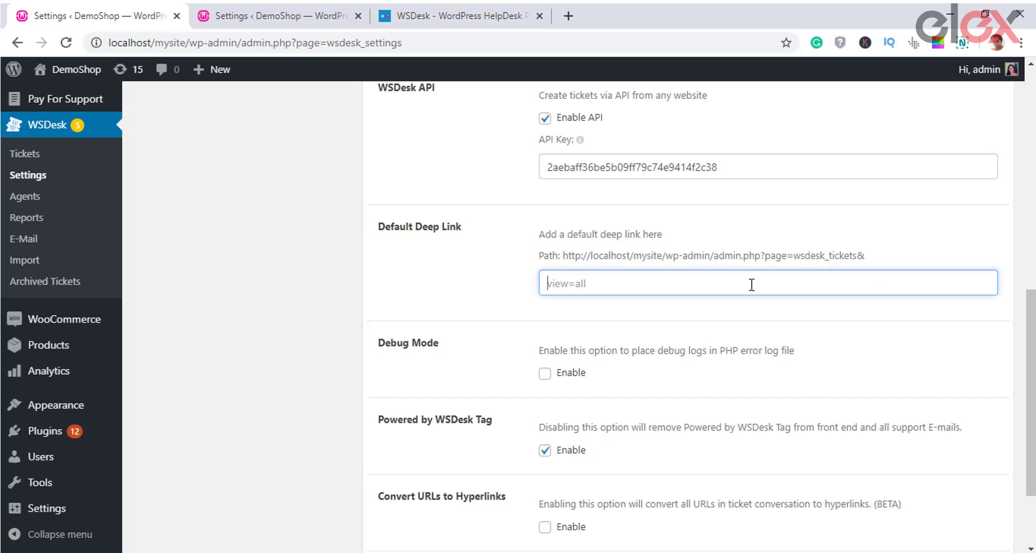
{"action": "left_click", "coordinate": [649, 333]}
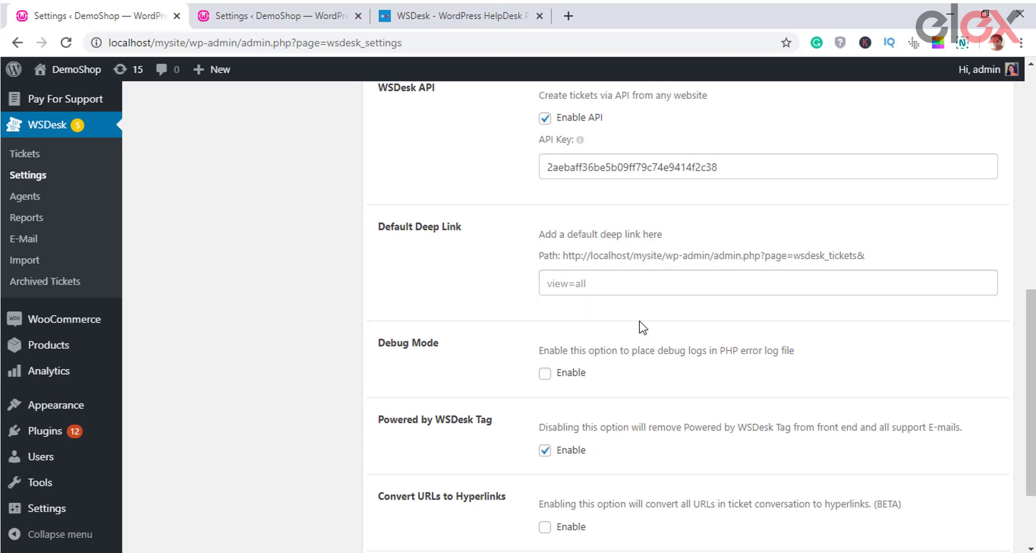
Step: Turn Debug Mode off and keep the Powered by WSDesk Tag enabled
{"action": "scroll", "coordinate": [642, 324], "scroll_direction": "down", "scroll_amount": 2}
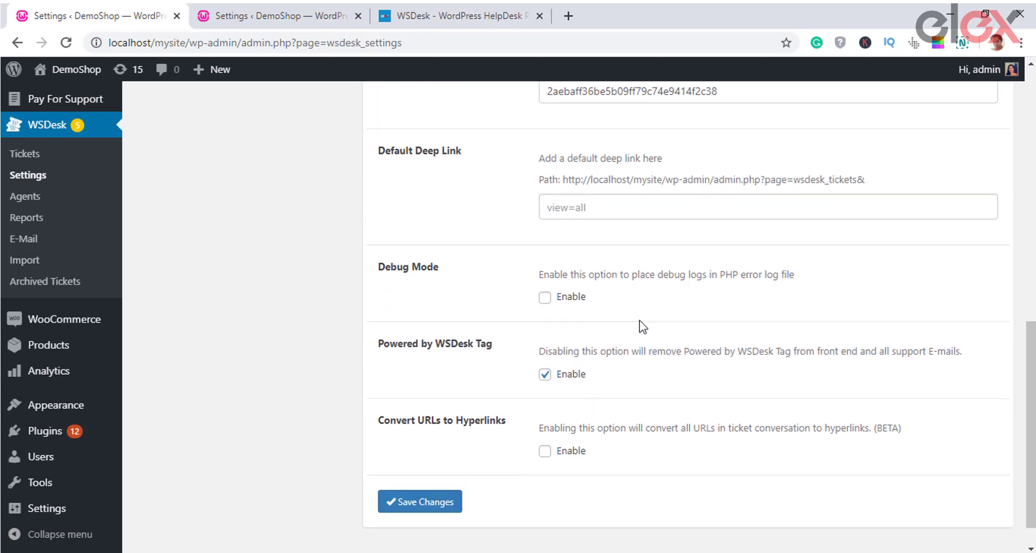
{"action": "left_click", "coordinate": [546, 297]}
{"action": "left_click_drag", "start_coordinate": [665, 271], "coordinate": [807, 295]}
{"action": "left_click", "coordinate": [807, 296]}
{"action": "scroll", "coordinate": [669, 342], "scroll_direction": "down", "scroll_amount": 1}
{"action": "scroll", "coordinate": [669, 342], "scroll_direction": "down", "scroll_amount": 1}
{"action": "left_click_drag", "start_coordinate": [580, 316], "coordinate": [809, 331]}
{"action": "left_click", "coordinate": [732, 391]}
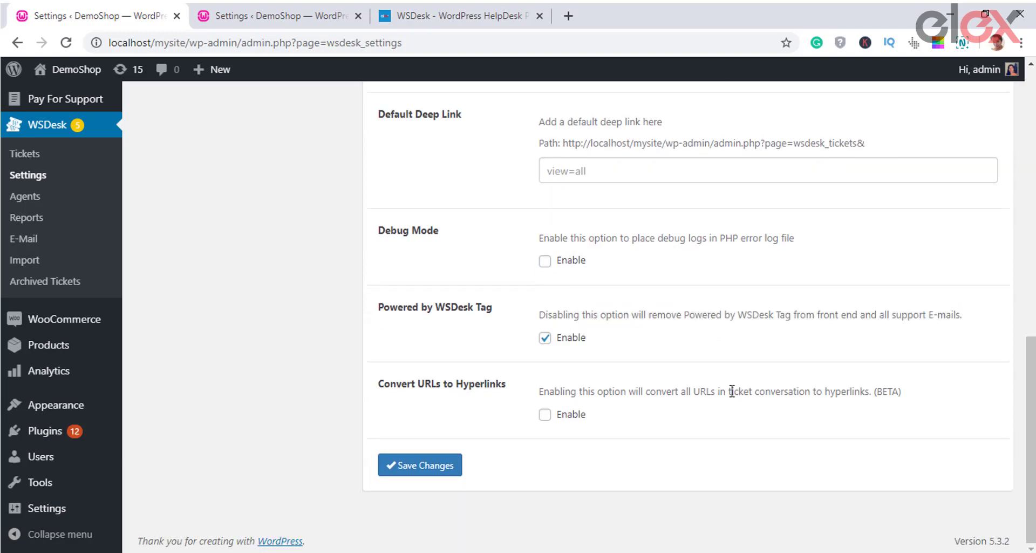
{"action": "left_click", "coordinate": [547, 339]}
Step: Leave Convert URLs to Hyperlinks off and save the advanced settings
{"action": "left_click", "coordinate": [546, 414]}
{"action": "left_click", "coordinate": [546, 415]}
{"action": "left_click", "coordinate": [438, 471]}
{"action": "scroll", "coordinate": [500, 463], "scroll_direction": "up", "scroll_amount": 8}
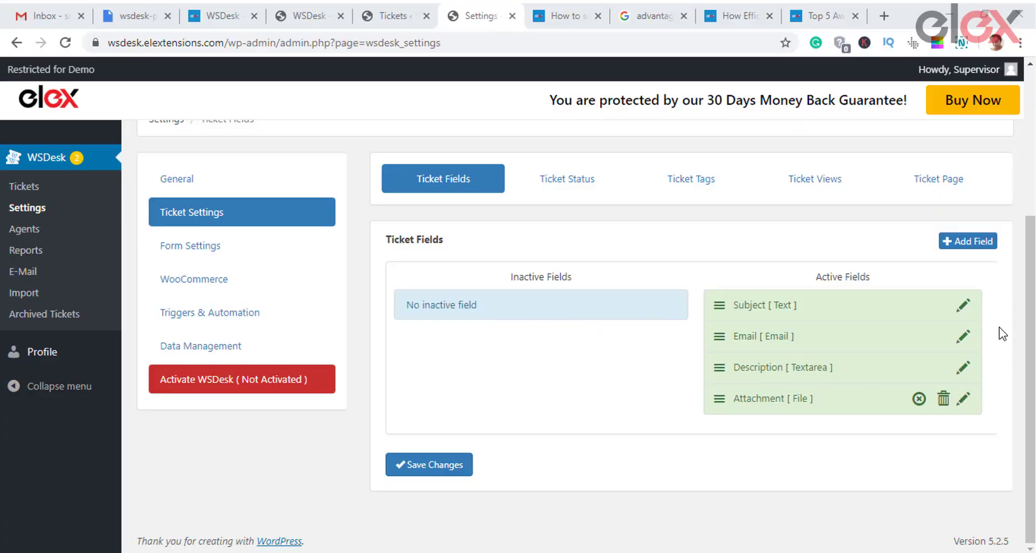
Step: Scroll up the Ticket Fields list showing Subject, Email, Description and Attachment
{"action": "scroll", "coordinate": [999, 266], "scroll_direction": "up", "scroll_amount": 2}
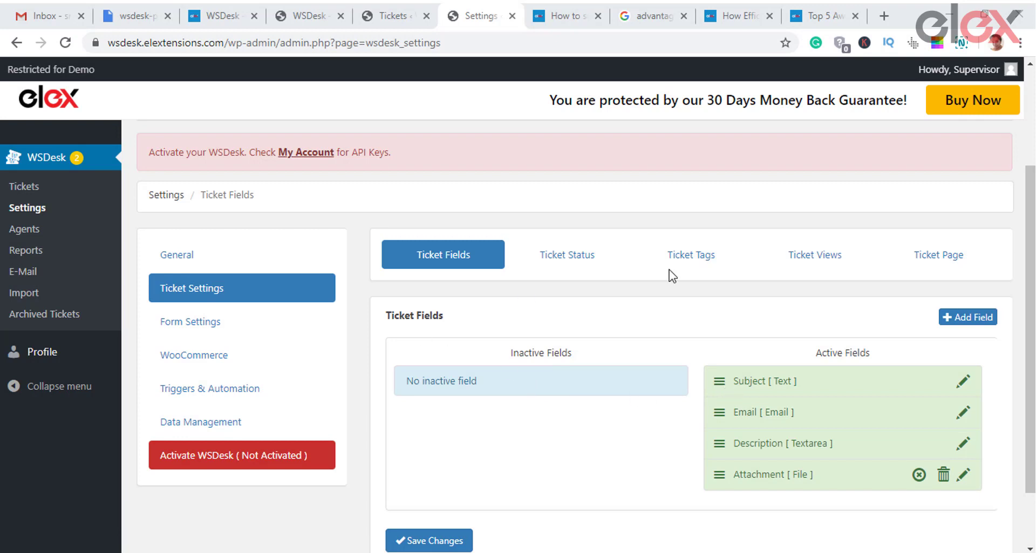
Step: Add a new ticket field and choose the WooCommerce category field type
{"action": "left_click", "coordinate": [942, 324]}
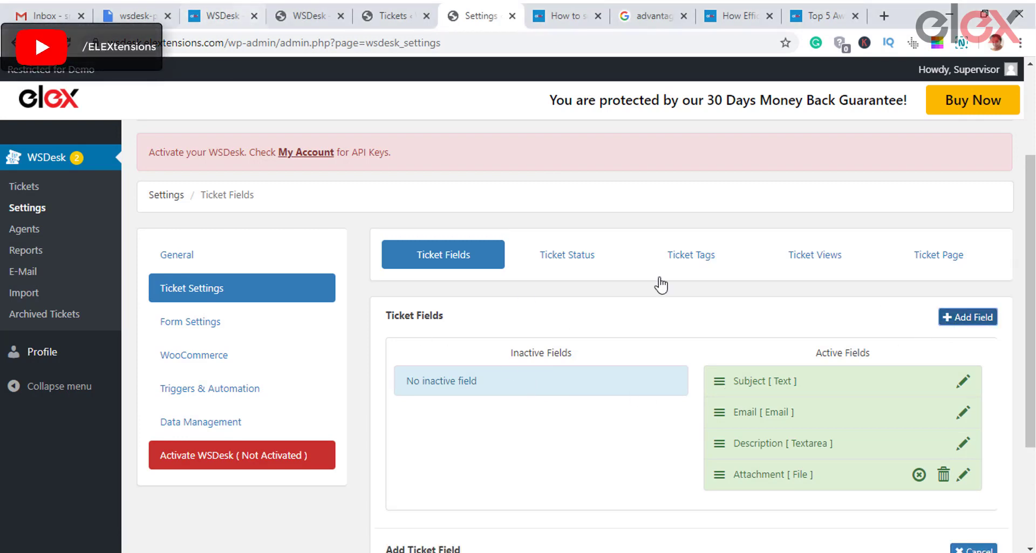
{"action": "scroll", "coordinate": [645, 411], "scroll_direction": "down", "scroll_amount": 3}
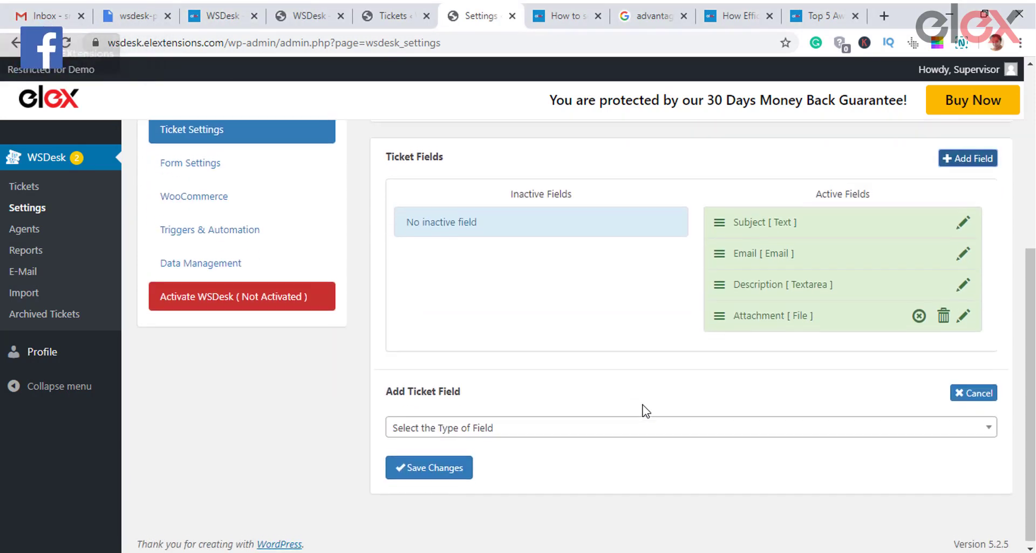
{"action": "left_click", "coordinate": [569, 426]}
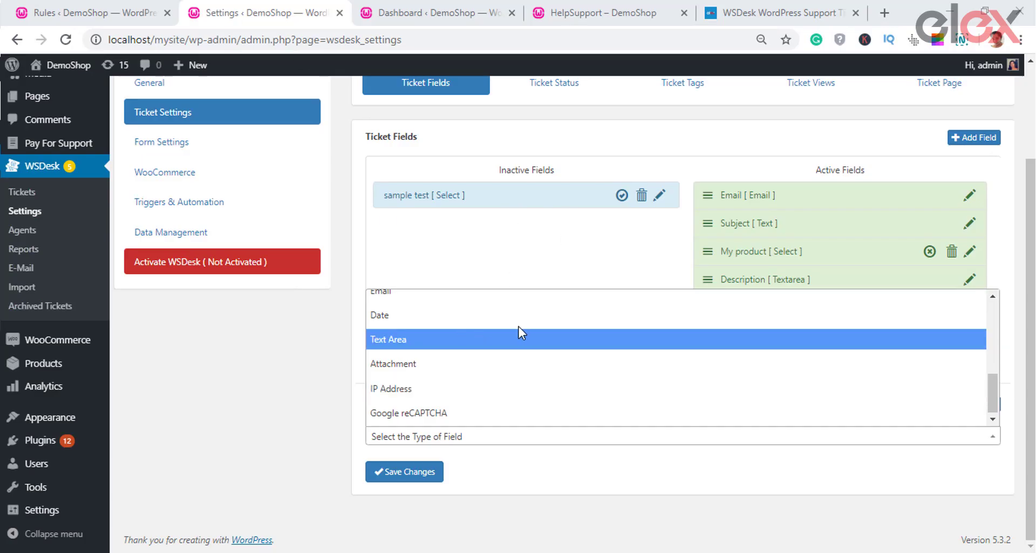
{"action": "scroll", "coordinate": [519, 326], "scroll_direction": "up", "scroll_amount": 3}
{"action": "scroll", "coordinate": [519, 331], "scroll_direction": "up", "scroll_amount": 2}
{"action": "scroll", "coordinate": [521, 332], "scroll_direction": "down", "scroll_amount": 2}
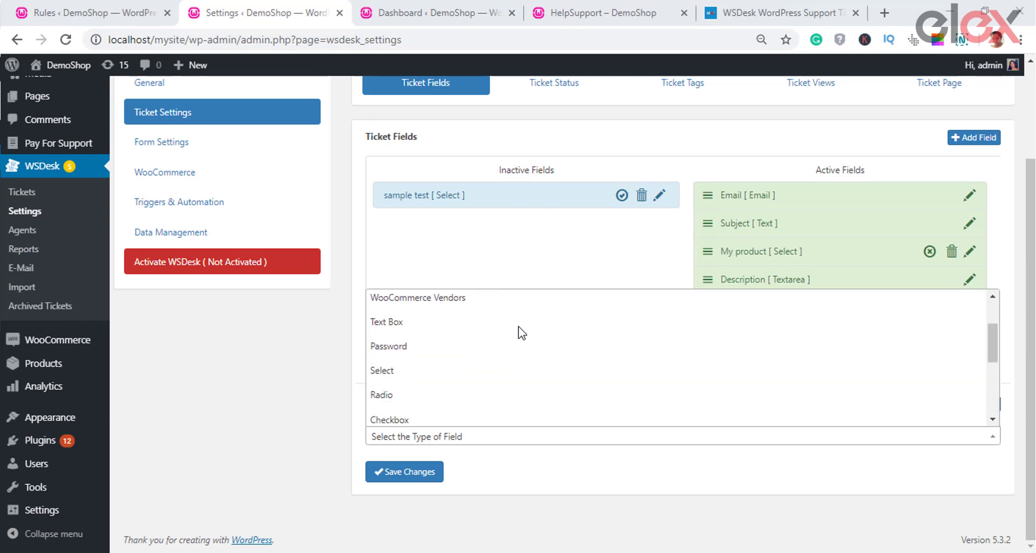
{"action": "scroll", "coordinate": [521, 332], "scroll_direction": "down", "scroll_amount": 2}
{"action": "scroll", "coordinate": [521, 331], "scroll_direction": "down", "scroll_amount": 3}
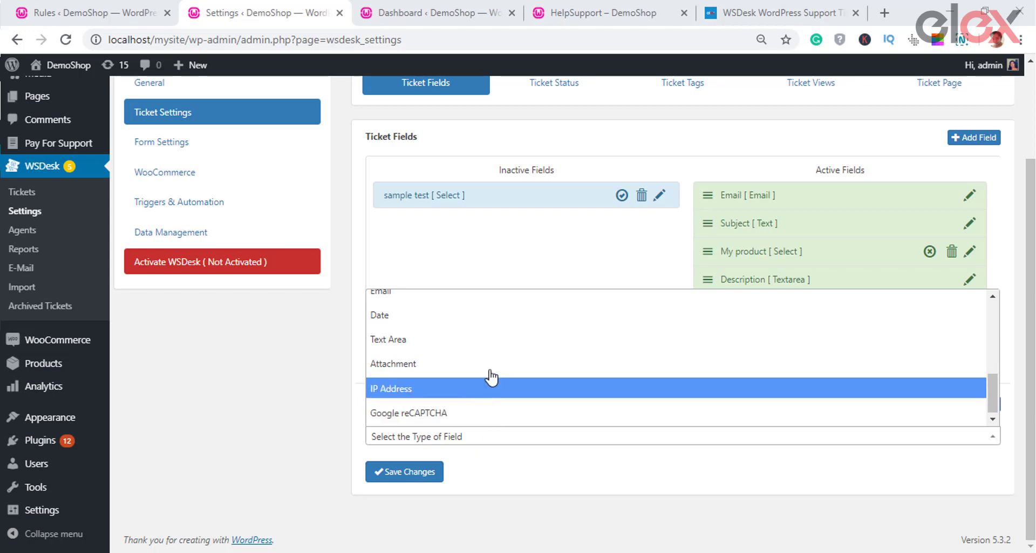
{"action": "left_click", "coordinate": [493, 363]}
{"action": "scroll", "coordinate": [529, 437], "scroll_direction": "down", "scroll_amount": 1}
{"action": "scroll", "coordinate": [532, 440], "scroll_direction": "down", "scroll_amount": 4}
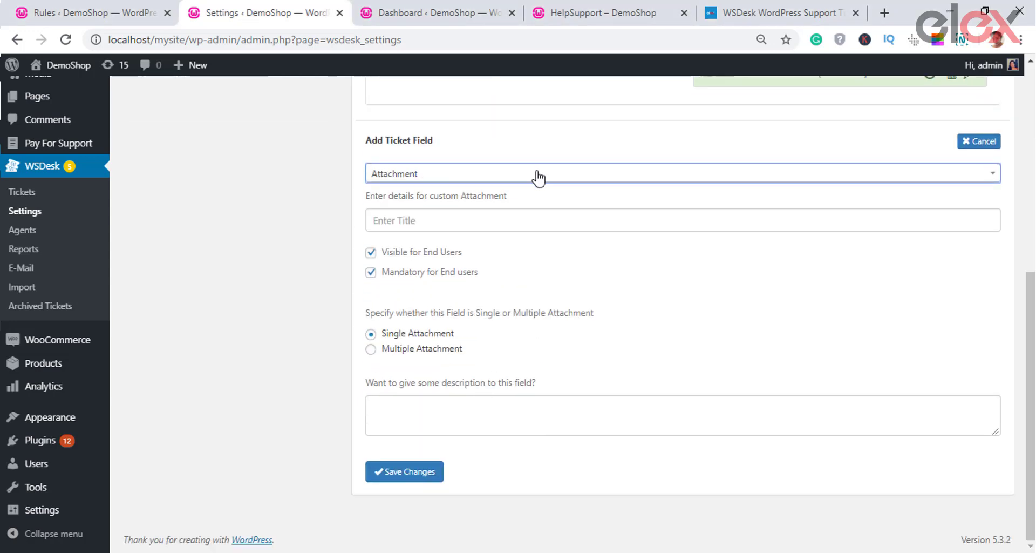
{"action": "left_click", "coordinate": [537, 176]}
{"action": "left_click", "coordinate": [500, 282]}
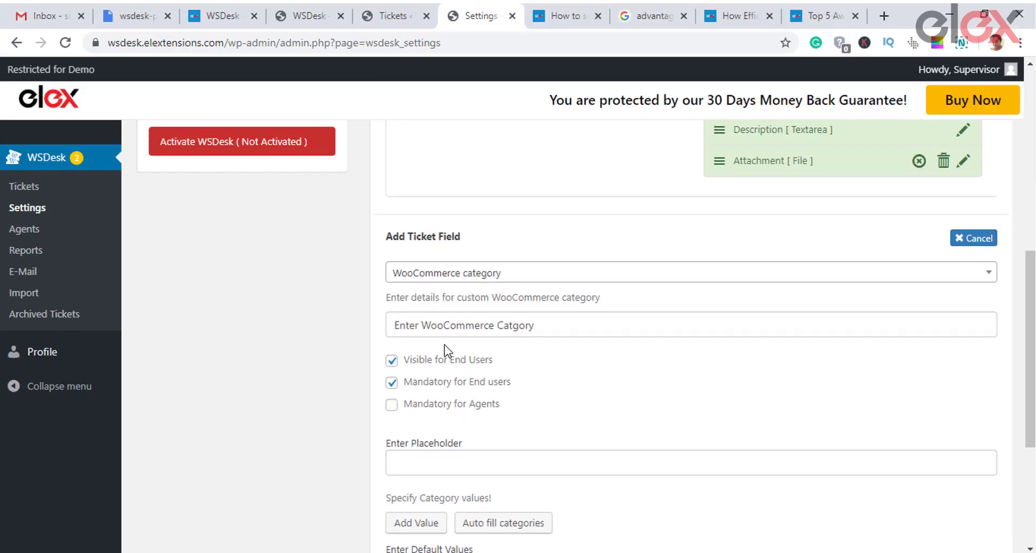
Step: Make the field optional for agents and auto-fill its values with the store's categories
{"action": "left_click", "coordinate": [392, 405]}
{"action": "scroll", "coordinate": [523, 423], "scroll_direction": "down", "scroll_amount": 1}
{"action": "left_click", "coordinate": [467, 388]}
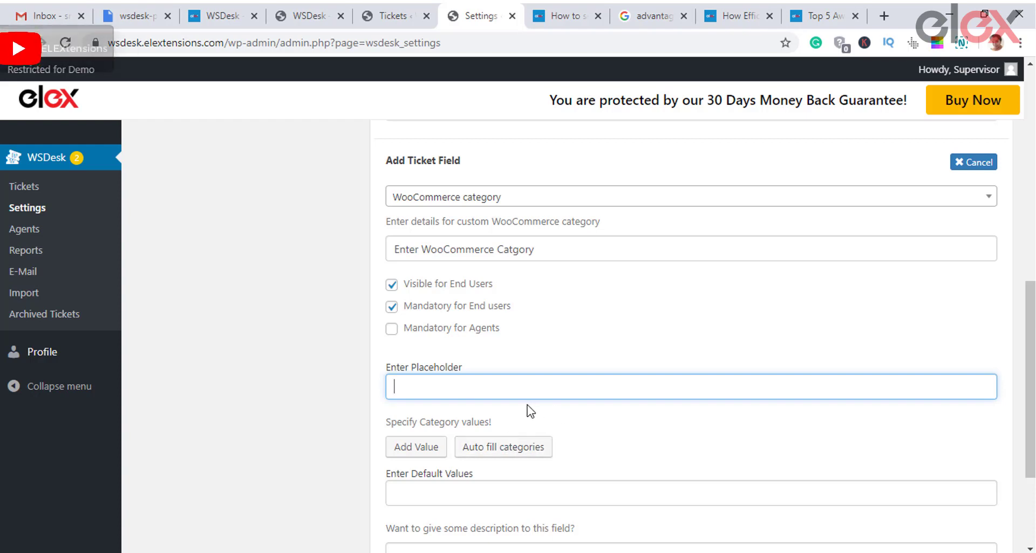
{"action": "left_click", "coordinate": [521, 447]}
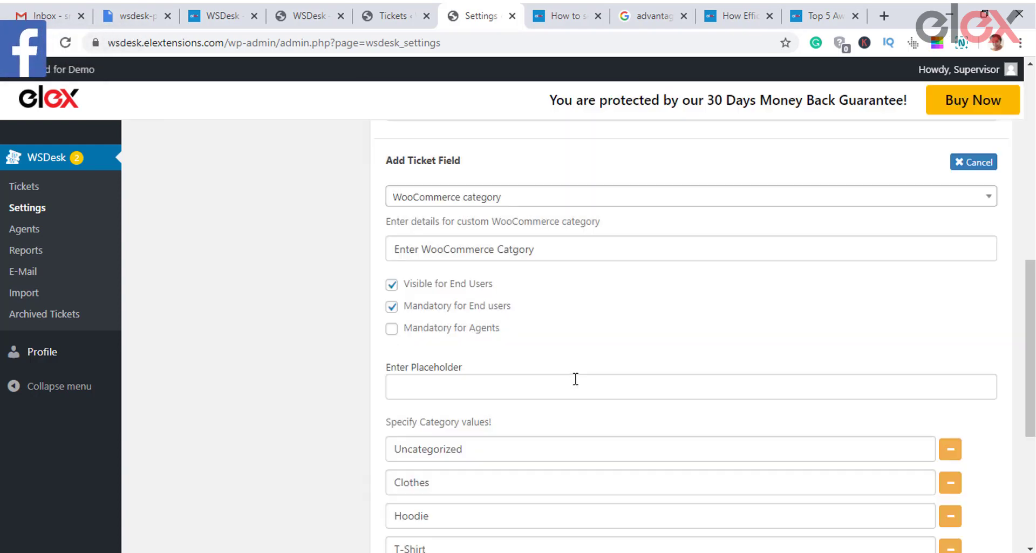
{"action": "scroll", "coordinate": [644, 421], "scroll_direction": "down", "scroll_amount": 2}
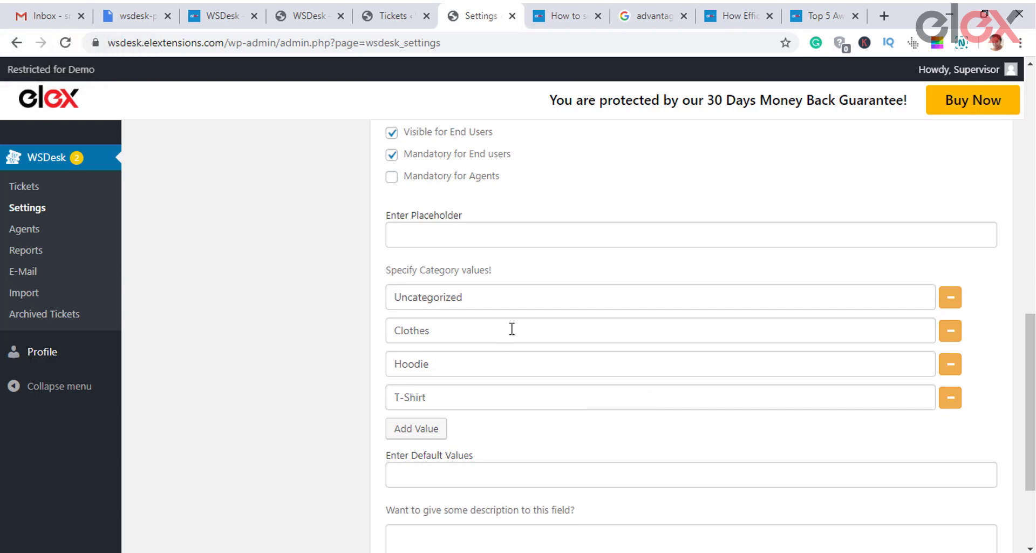
Step: Set the placeholder to 'Choose Category' and remove the extra empty value row
{"action": "left_click", "coordinate": [467, 240]}
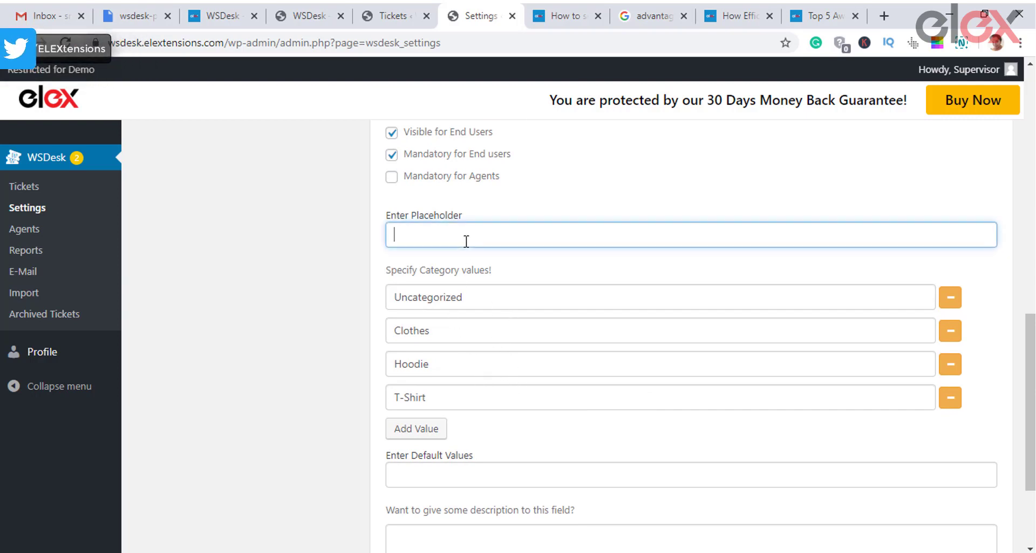
{"action": "type", "text": "Choose "}
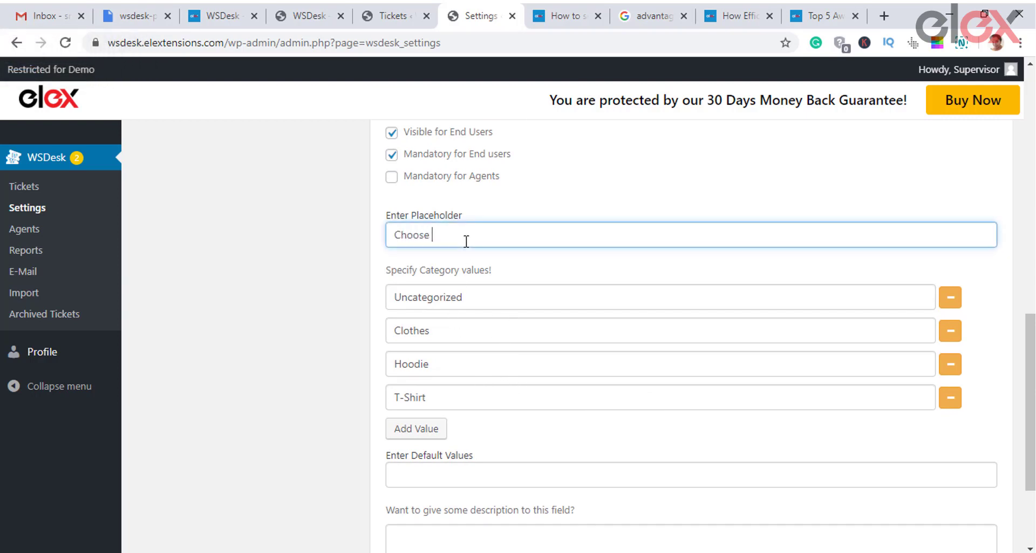
{"action": "type", "text": "Category"}
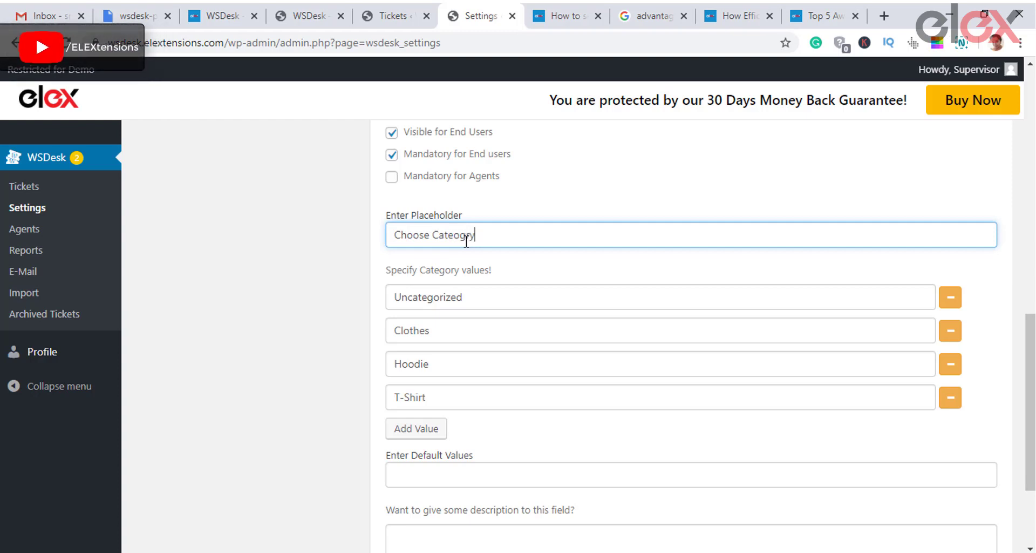
{"action": "double_click", "coordinate": [466, 238]}
{"action": "type", "text": "Cate"}
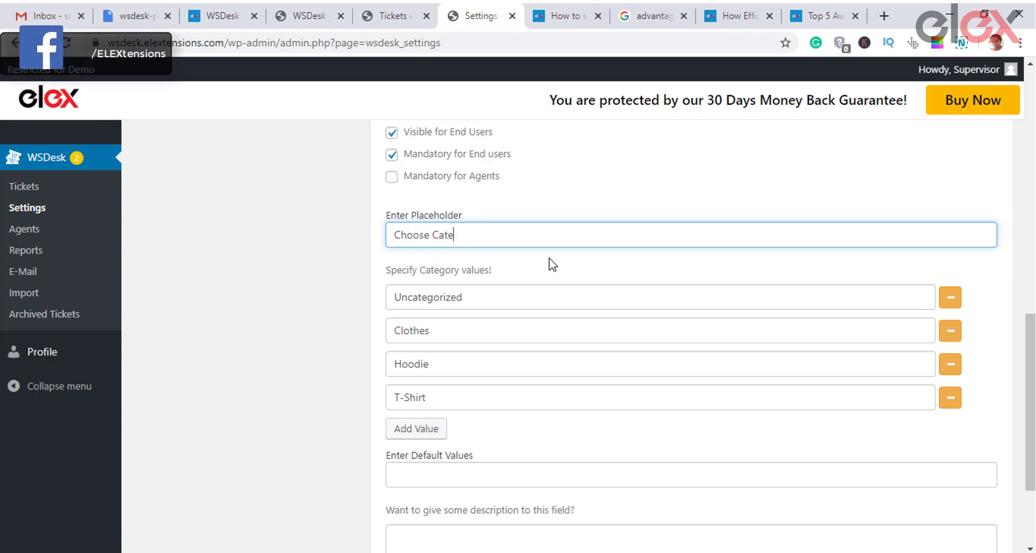
{"action": "type", "text": "gogrgory"}
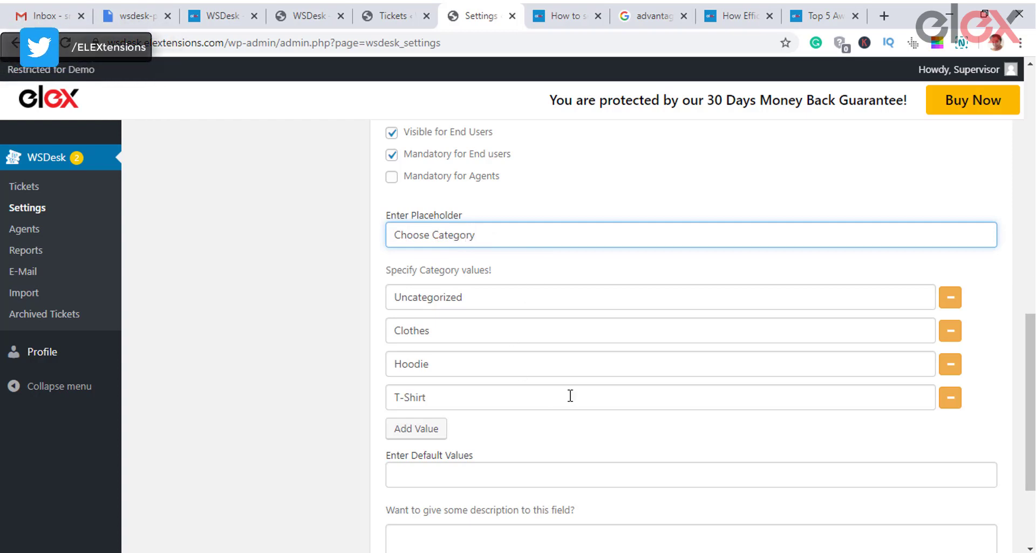
{"action": "scroll", "coordinate": [542, 393], "scroll_direction": "down", "scroll_amount": 2}
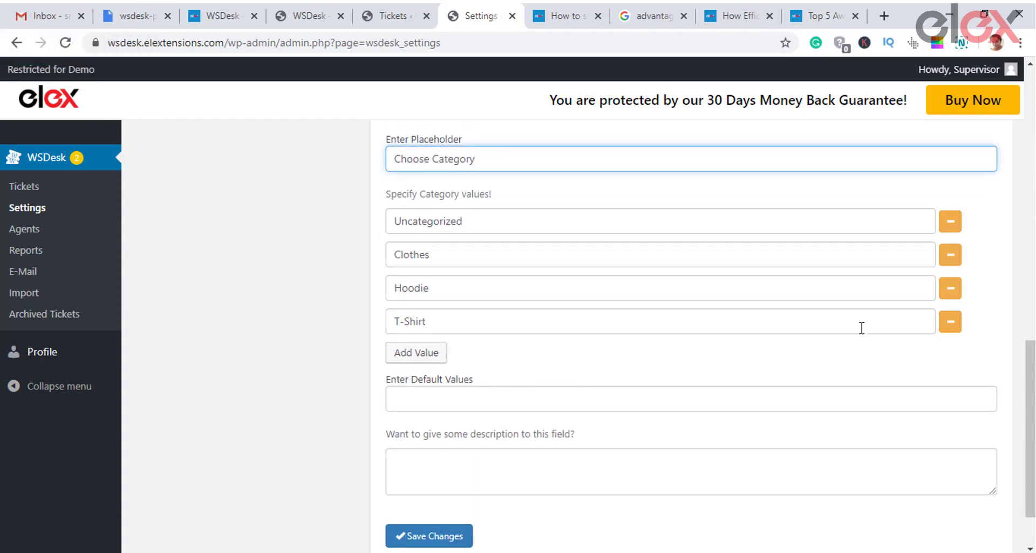
{"action": "left_click", "coordinate": [440, 356]}
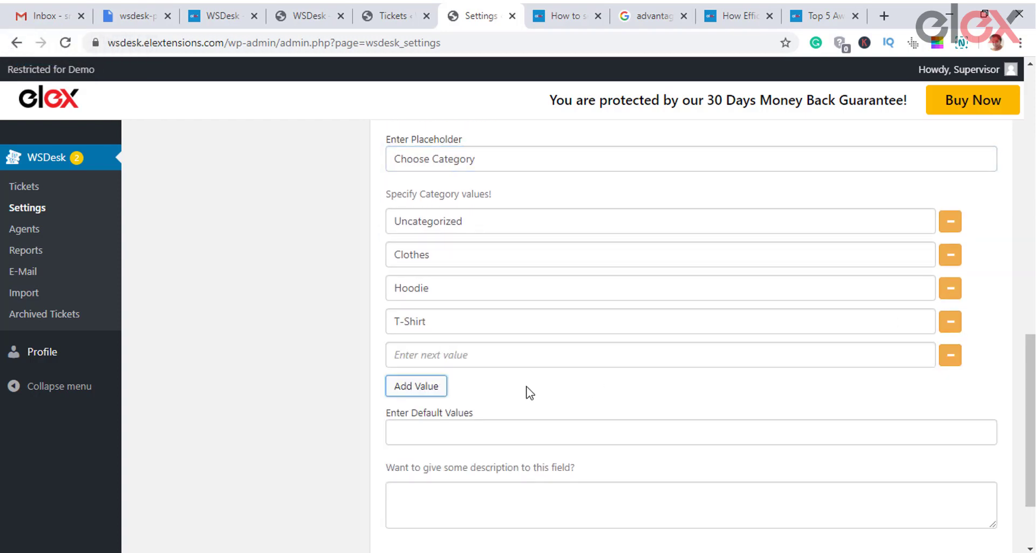
{"action": "left_click", "coordinate": [944, 360]}
{"action": "left_click", "coordinate": [565, 398]}
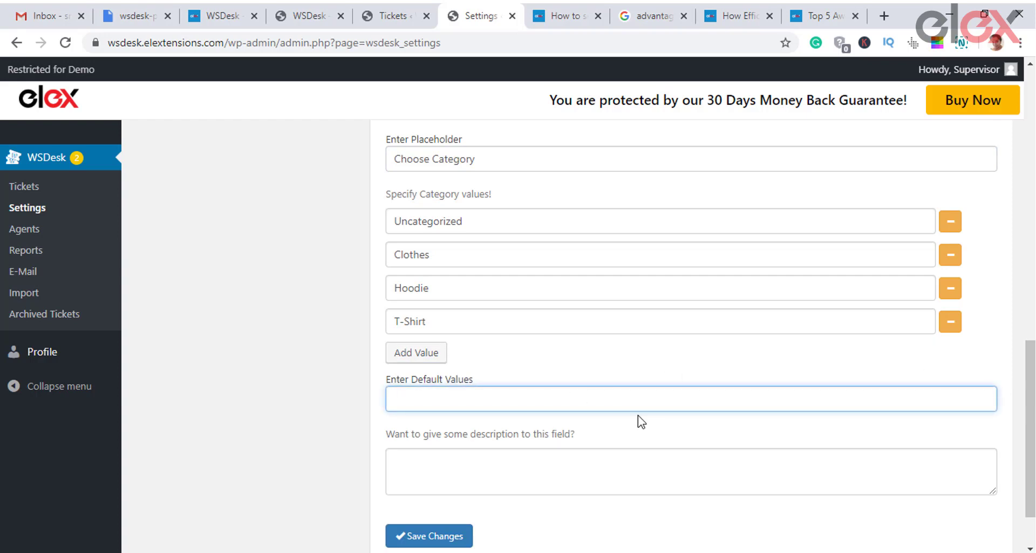
{"action": "scroll", "coordinate": [641, 421], "scroll_direction": "down", "scroll_amount": 2}
Step: Save and activate the Enter WooCommerce Catgory field, then deactivate the Attachment field
{"action": "left_click", "coordinate": [454, 462]}
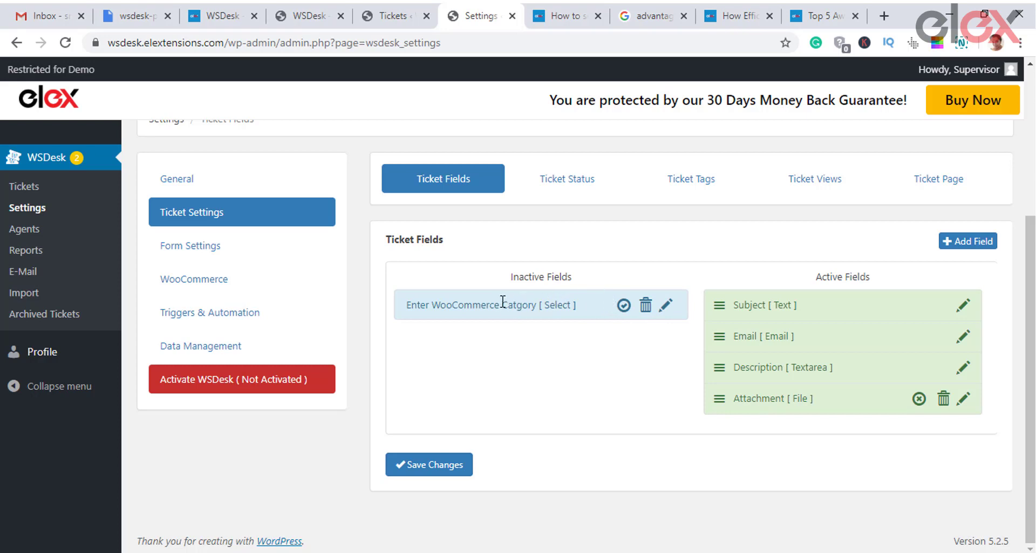
{"action": "left_click_drag", "start_coordinate": [503, 303], "coordinate": [646, 322]}
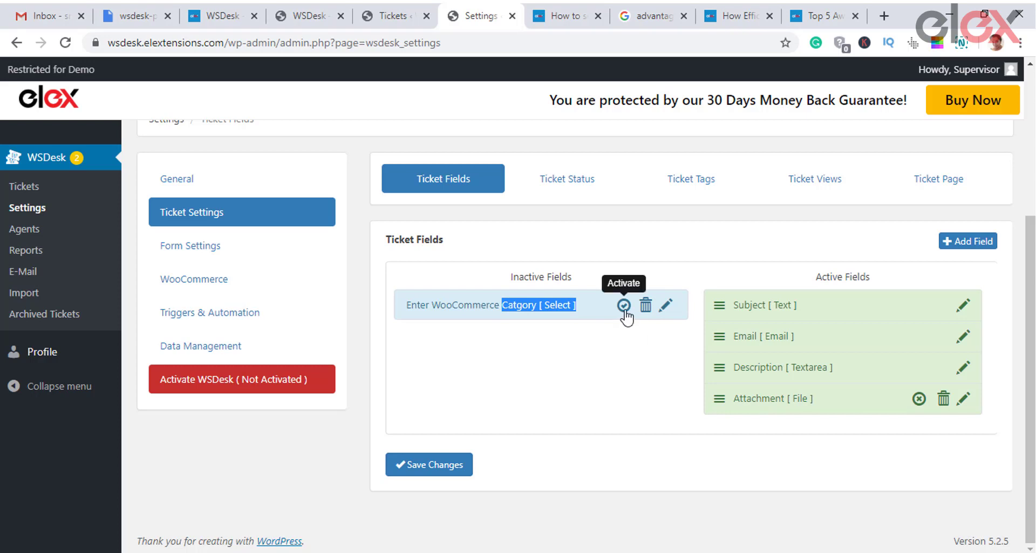
{"action": "left_click", "coordinate": [624, 305]}
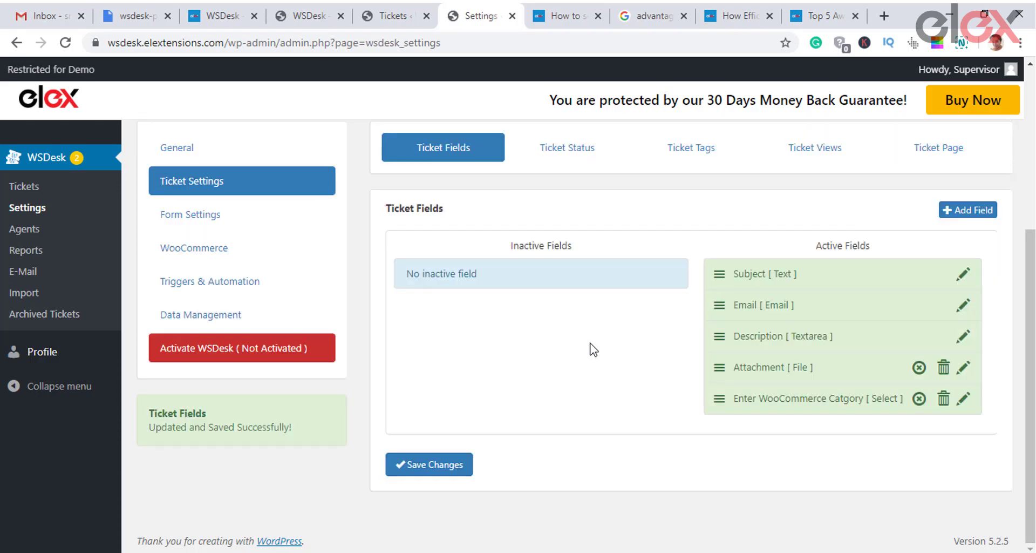
{"action": "left_click_drag", "start_coordinate": [801, 399], "coordinate": [797, 366]}
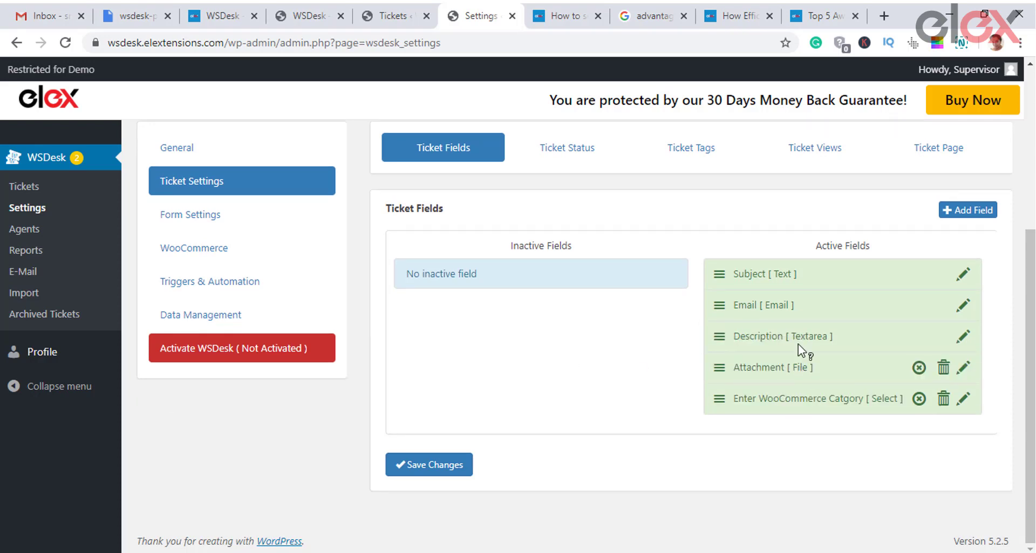
{"action": "left_click", "coordinate": [445, 467]}
{"action": "left_click_drag", "start_coordinate": [769, 371], "coordinate": [469, 315]}
{"action": "left_click", "coordinate": [919, 368]}
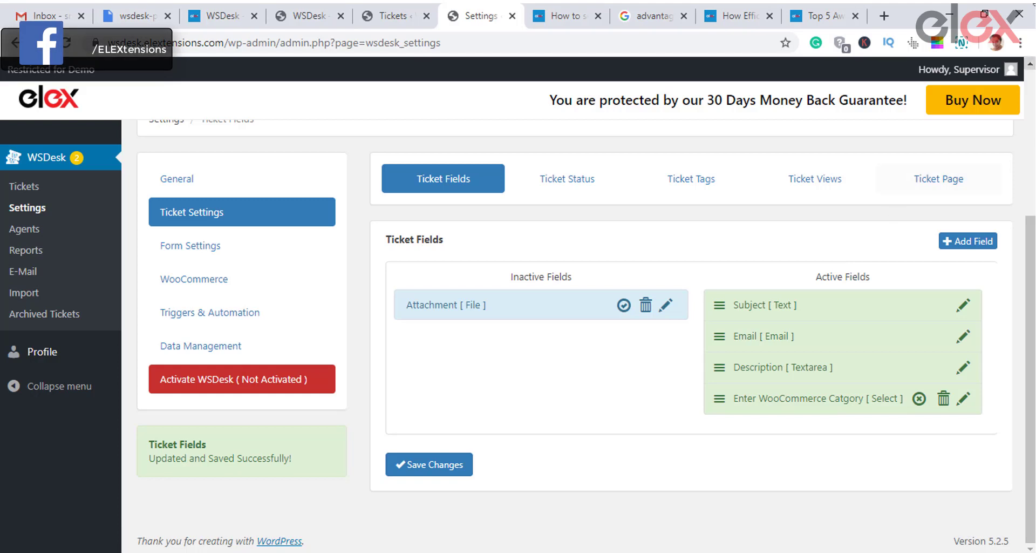
Step: On the Ticket Status tab, add a new status named 'Under REview'
{"action": "left_click", "coordinate": [558, 186]}
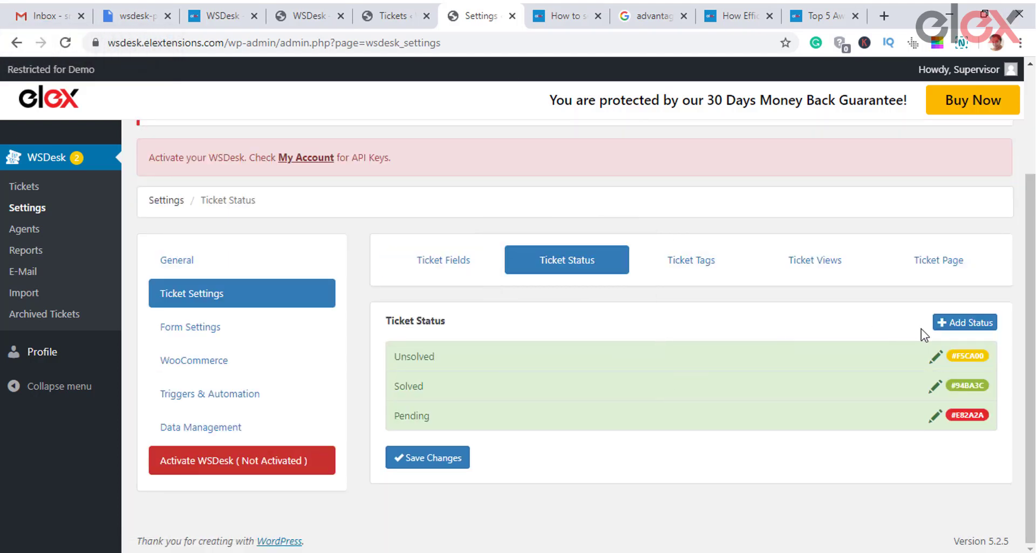
{"action": "left_click", "coordinate": [969, 323]}
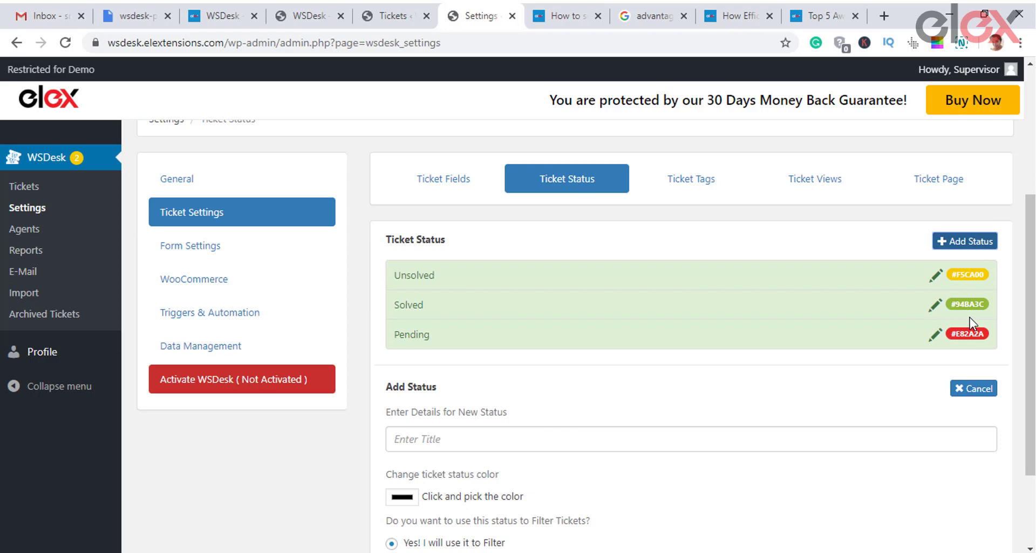
{"action": "left_click", "coordinate": [475, 442]}
{"action": "type", "text": "Under REview"}
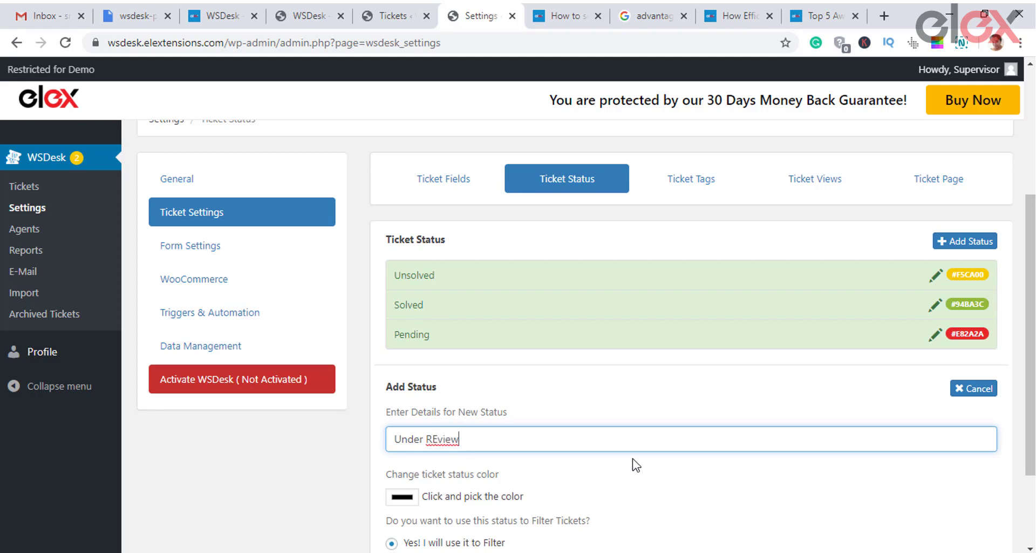
Step: Give the Under REview status the blue colour #0000ff and save it
{"action": "scroll", "coordinate": [632, 459], "scroll_direction": "down", "scroll_amount": 2}
{"action": "left_click", "coordinate": [409, 377]}
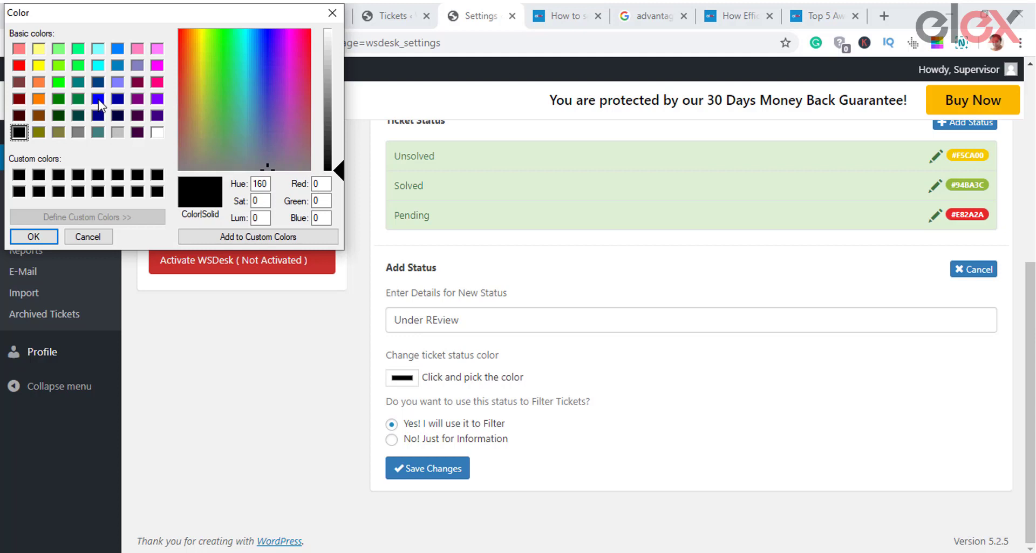
{"action": "left_click", "coordinate": [98, 100]}
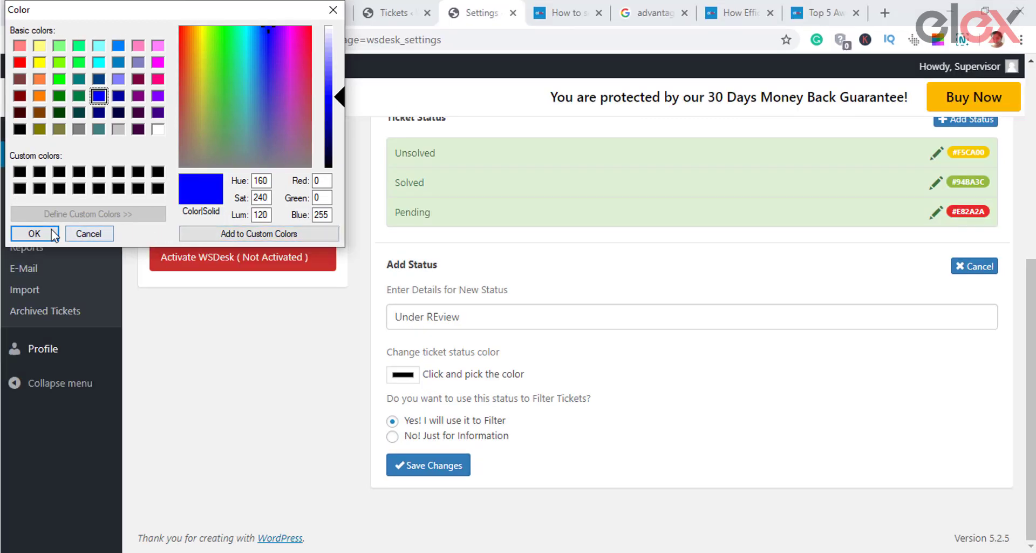
{"action": "left_click", "coordinate": [48, 229]}
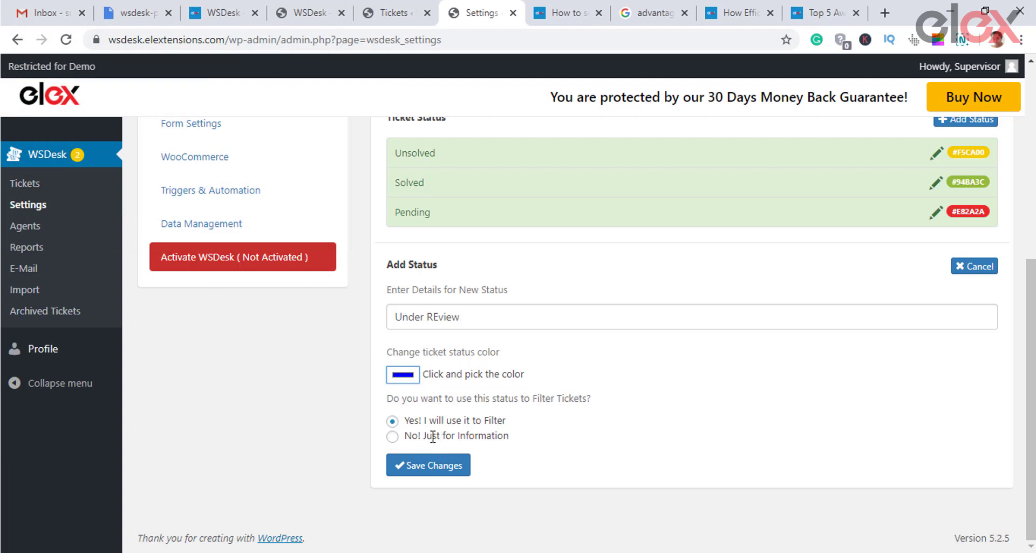
{"action": "left_click", "coordinate": [406, 464]}
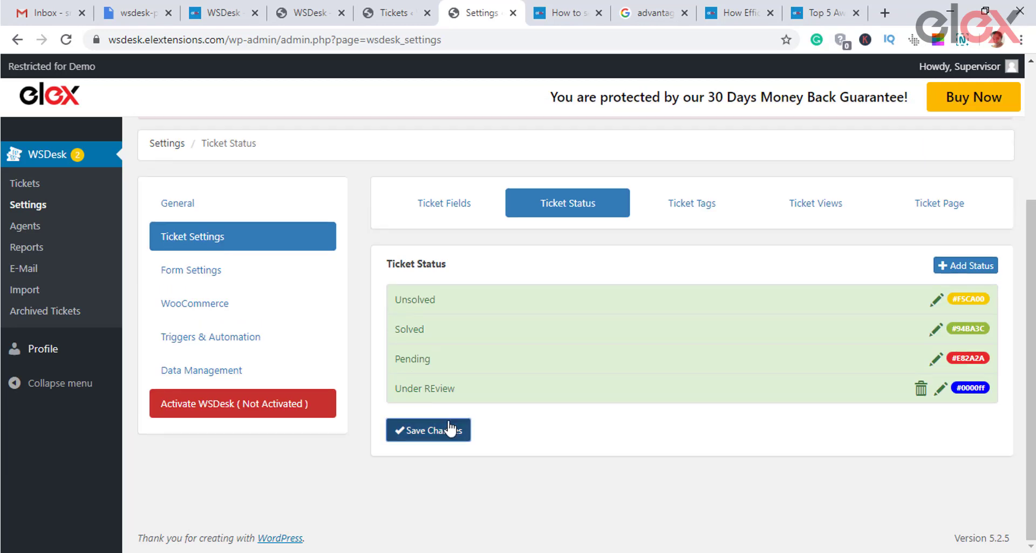
{"action": "left_click", "coordinate": [443, 423]}
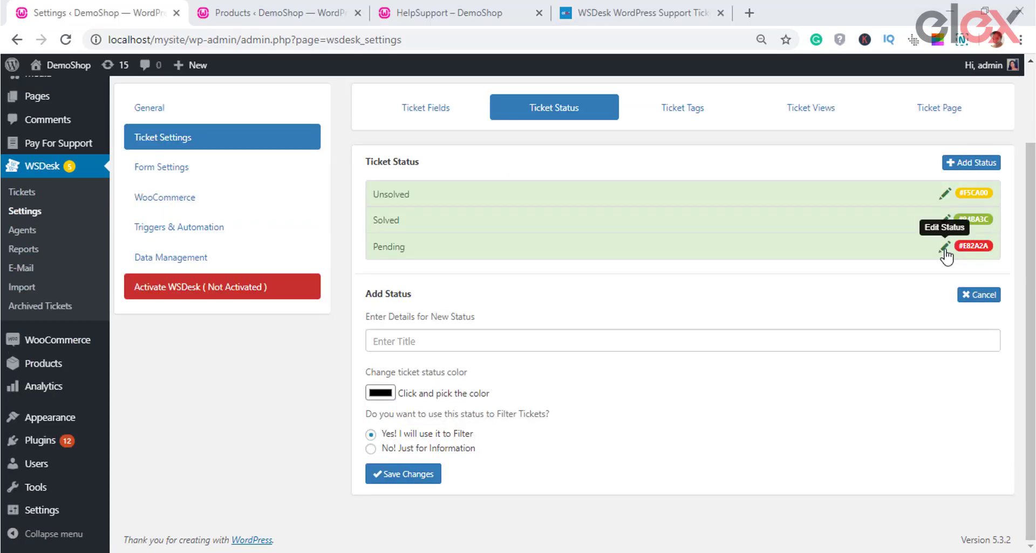
Step: Recolour the Pending status purple and save the status list
{"action": "left_click", "coordinate": [944, 247]}
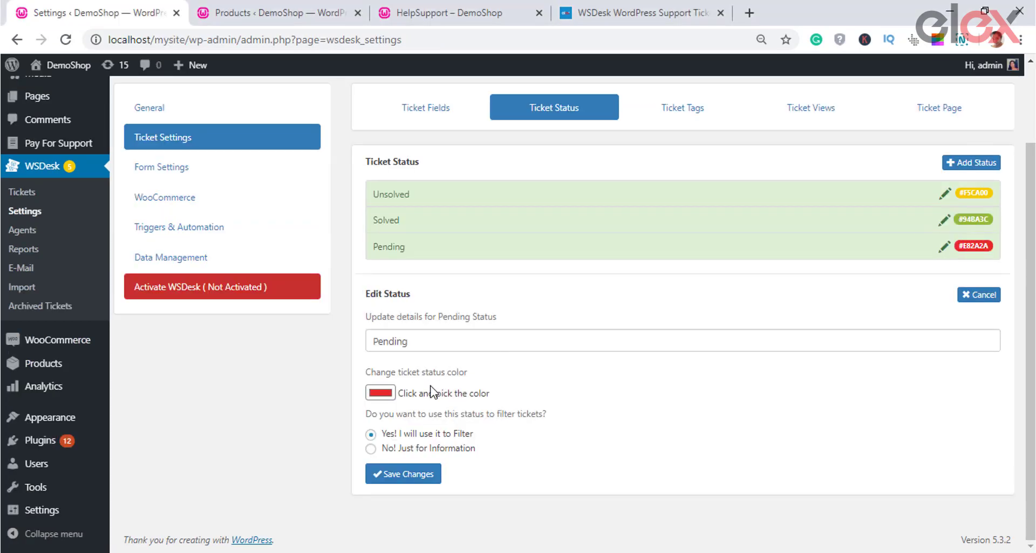
{"action": "left_click", "coordinate": [379, 393]}
{"action": "left_click", "coordinate": [135, 96]}
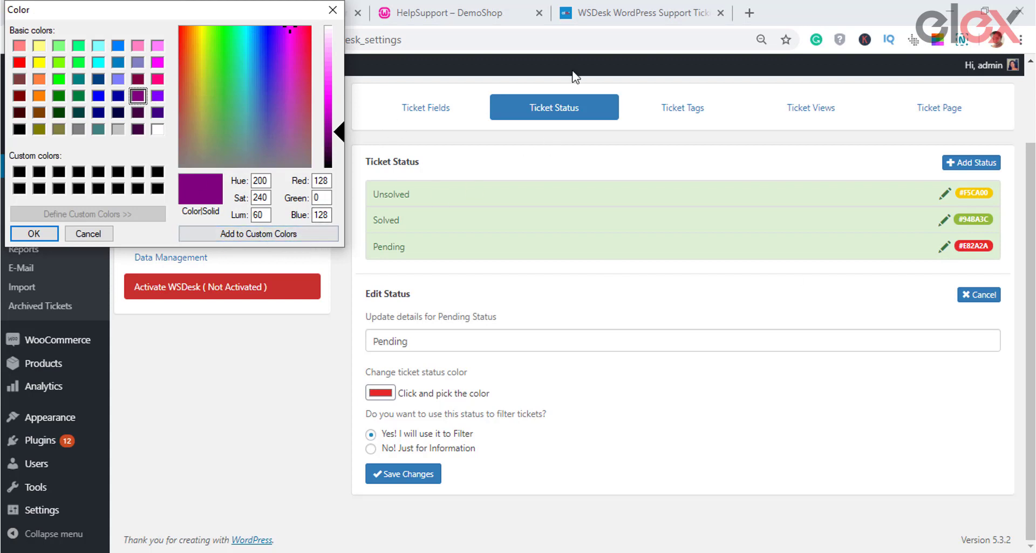
{"action": "left_click", "coordinate": [31, 234]}
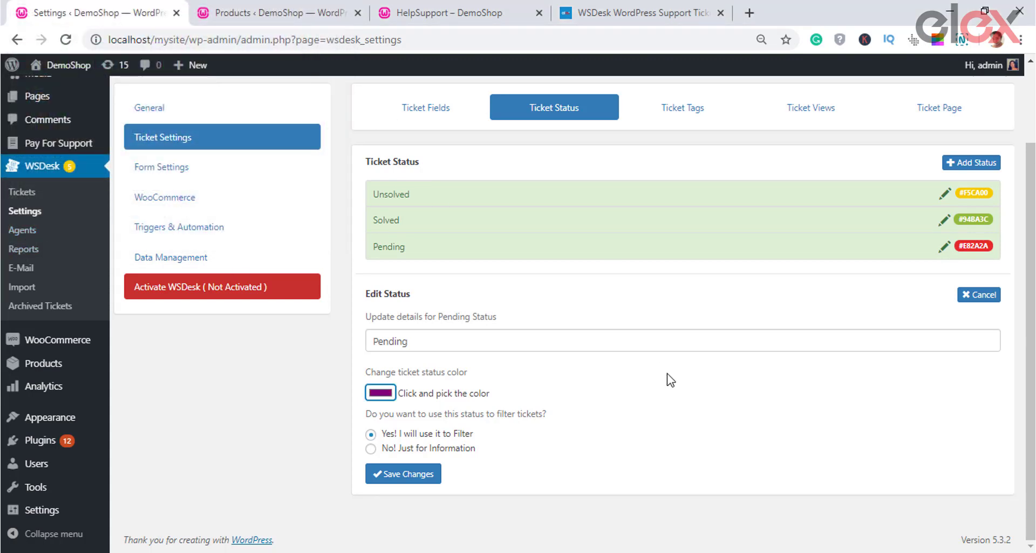
{"action": "left_click", "coordinate": [425, 476]}
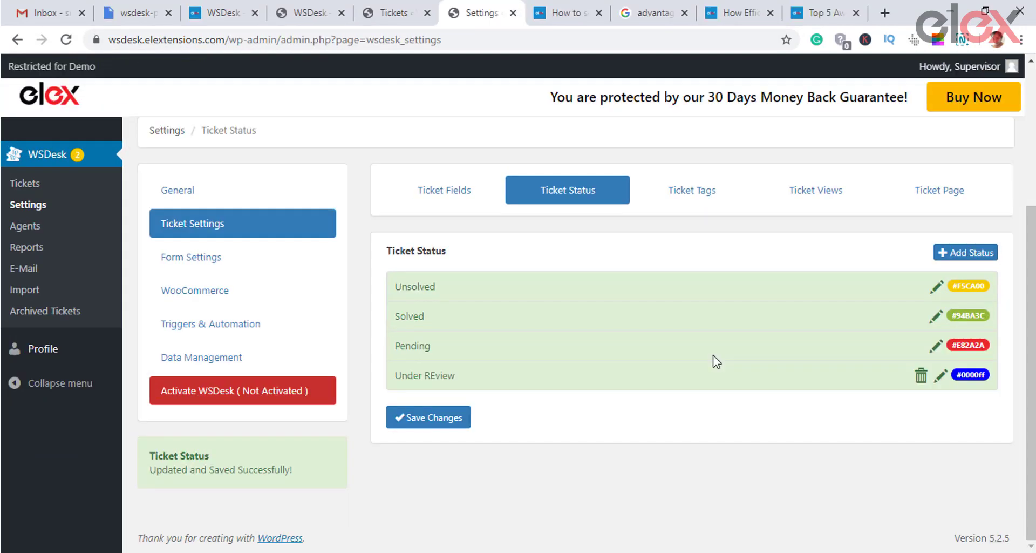
Step: On Ticket Tags, add a tag titled 'product-tage' with no post and save
{"action": "left_click", "coordinate": [706, 195]}
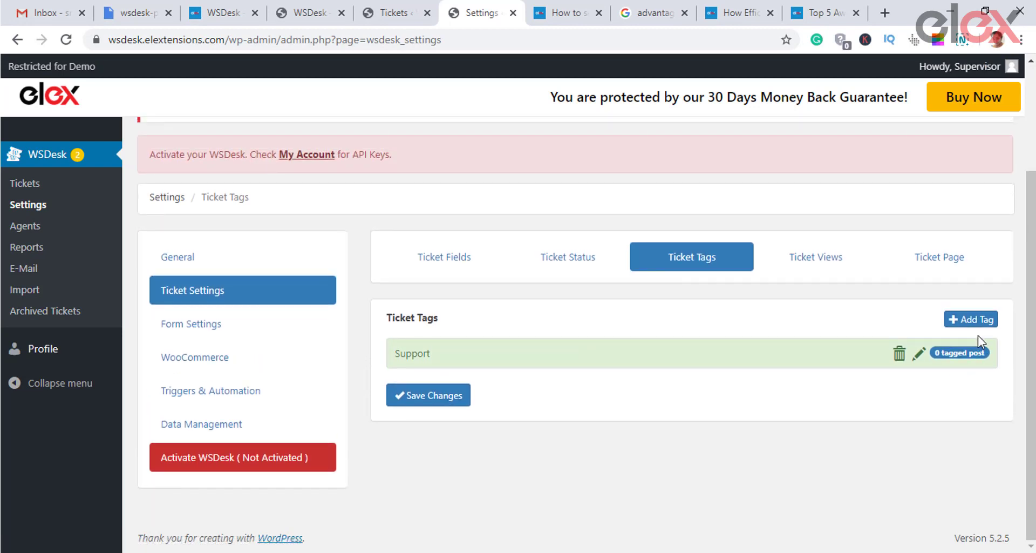
{"action": "left_click", "coordinate": [977, 311]}
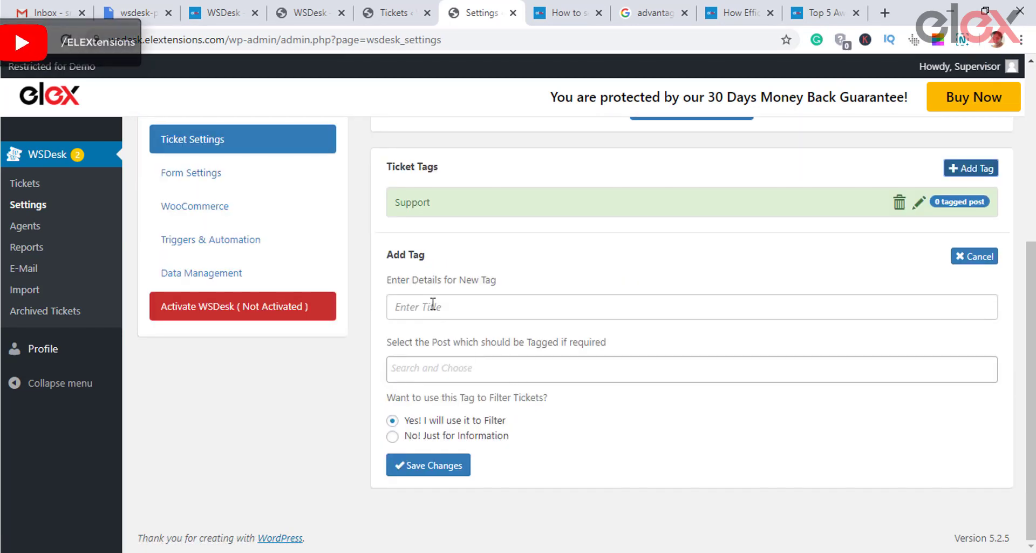
{"action": "left_click", "coordinate": [413, 305]}
{"action": "type", "text": "p"}
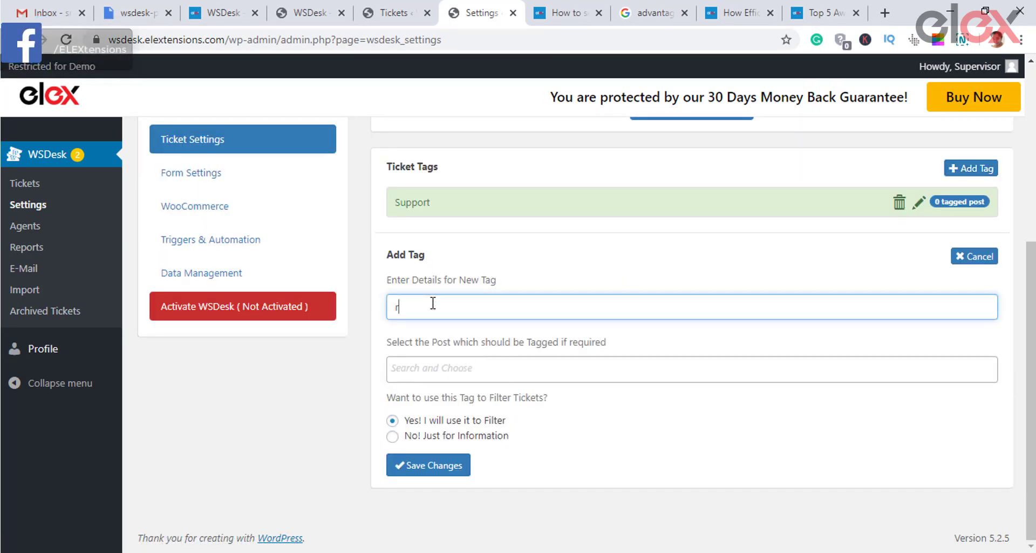
{"action": "key", "text": "BackSpace"}
{"action": "type", "text": "product"}
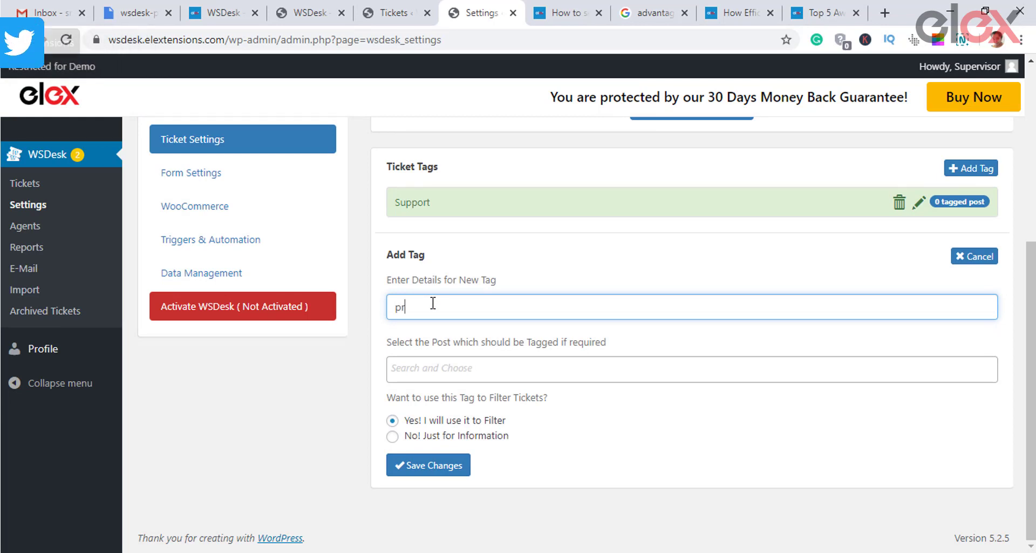
{"action": "type", "text": "-tage"}
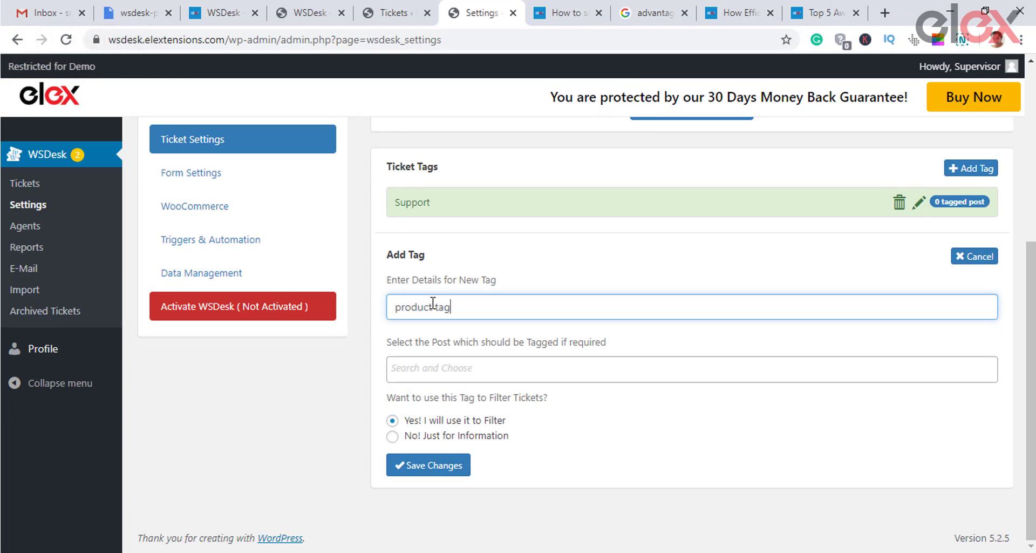
{"action": "left_click", "coordinate": [436, 366]}
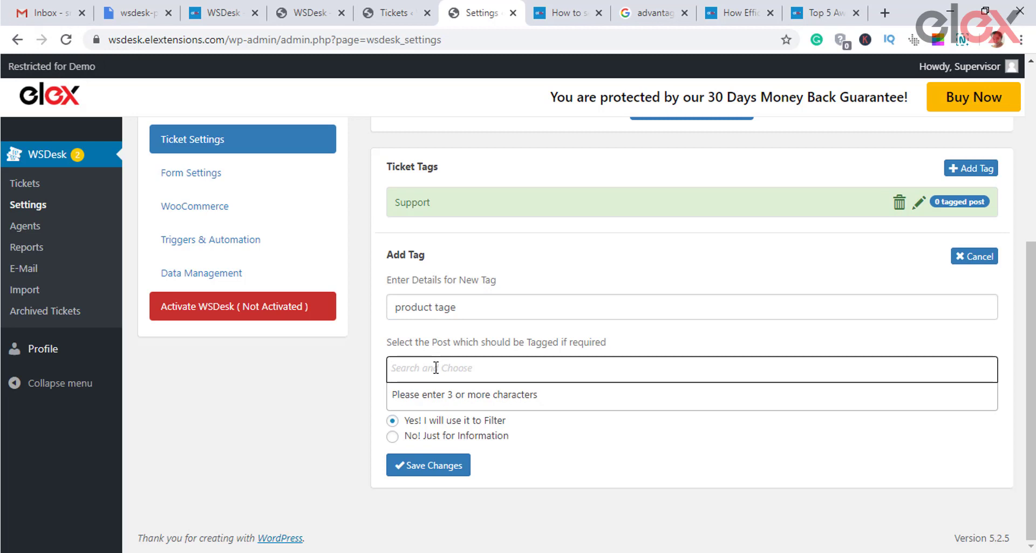
{"action": "left_click", "coordinate": [583, 416]}
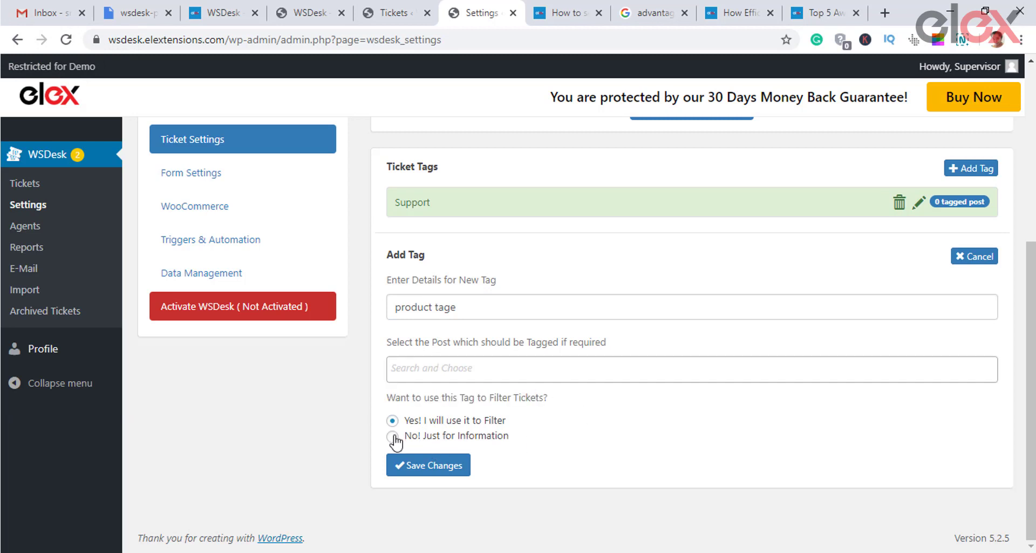
{"action": "left_click", "coordinate": [405, 465]}
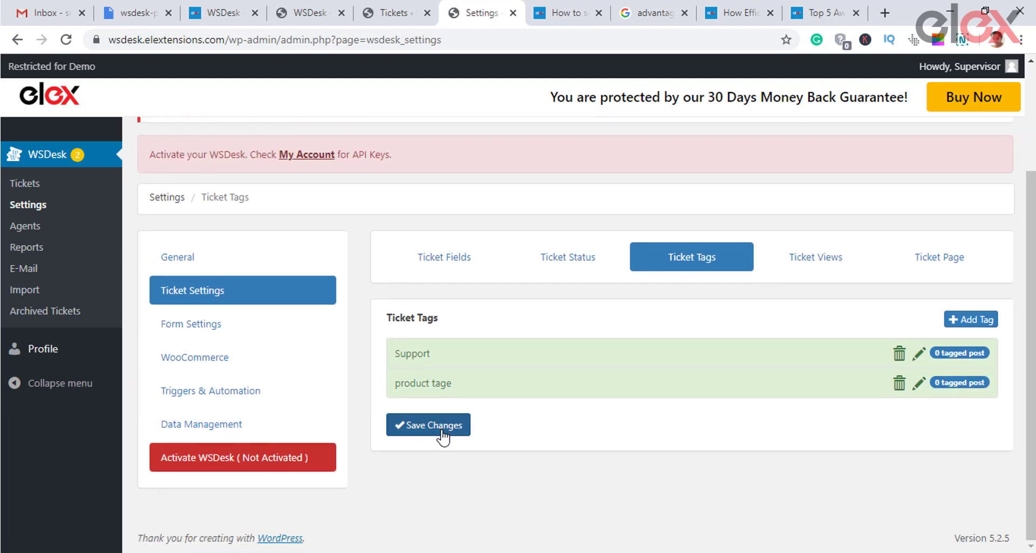
{"action": "left_click", "coordinate": [443, 429]}
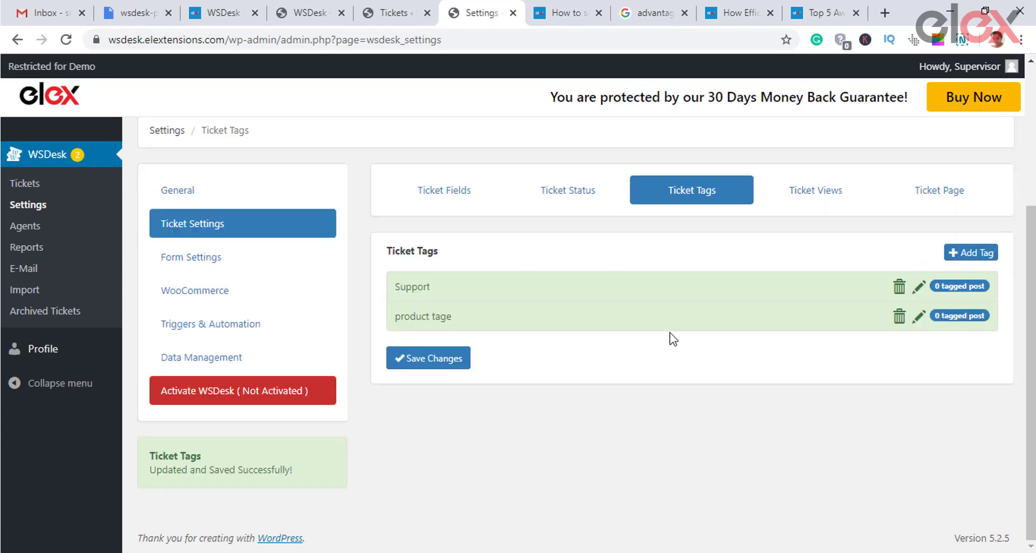
Step: Create a new ticket view titled 'Custom View' that combines conditions with OR
{"action": "left_click", "coordinate": [786, 193]}
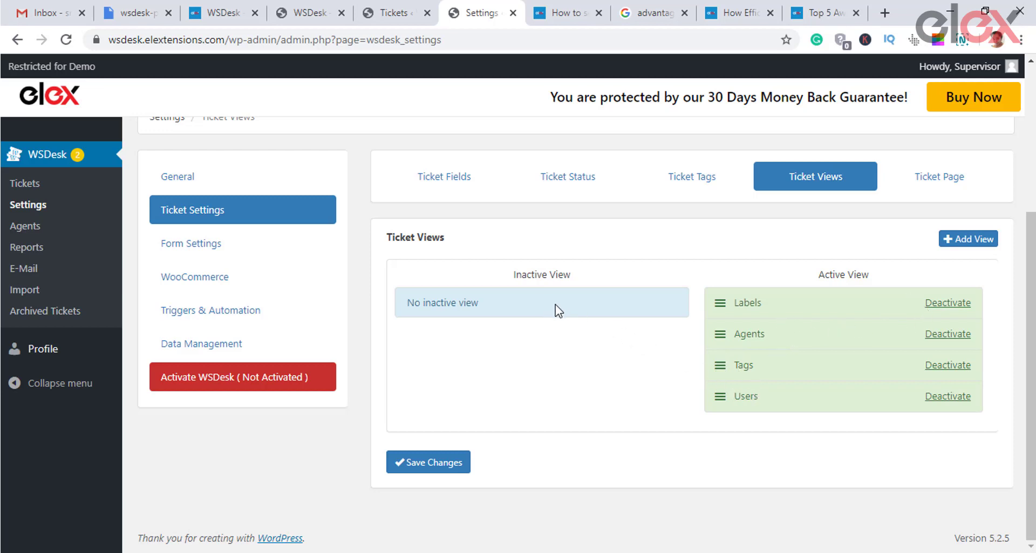
{"action": "left_click", "coordinate": [955, 238]}
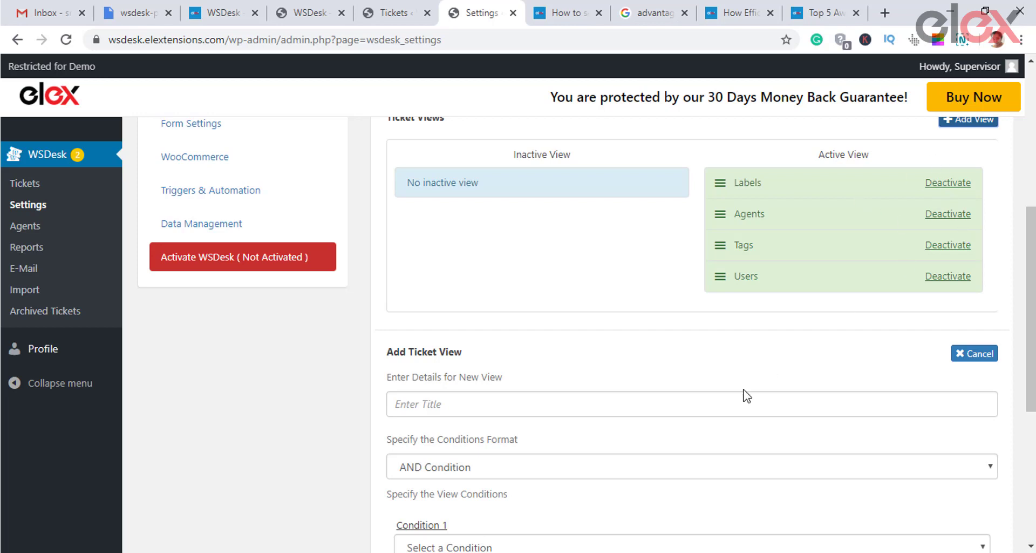
{"action": "scroll", "coordinate": [534, 267], "scroll_direction": "down", "scroll_amount": 3}
{"action": "left_click", "coordinate": [518, 260]}
{"action": "type", "text": "Custom View"}
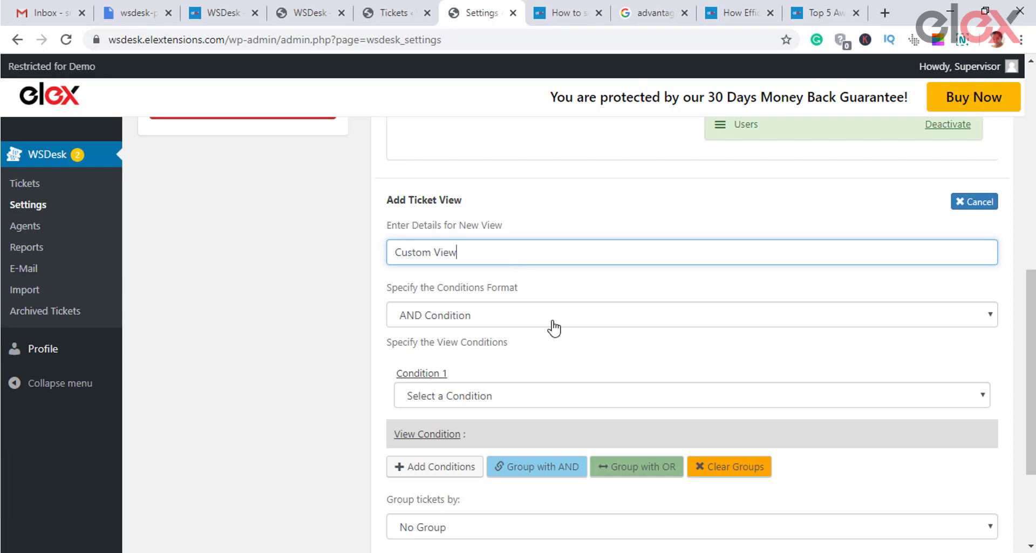
{"action": "left_click", "coordinate": [551, 323]}
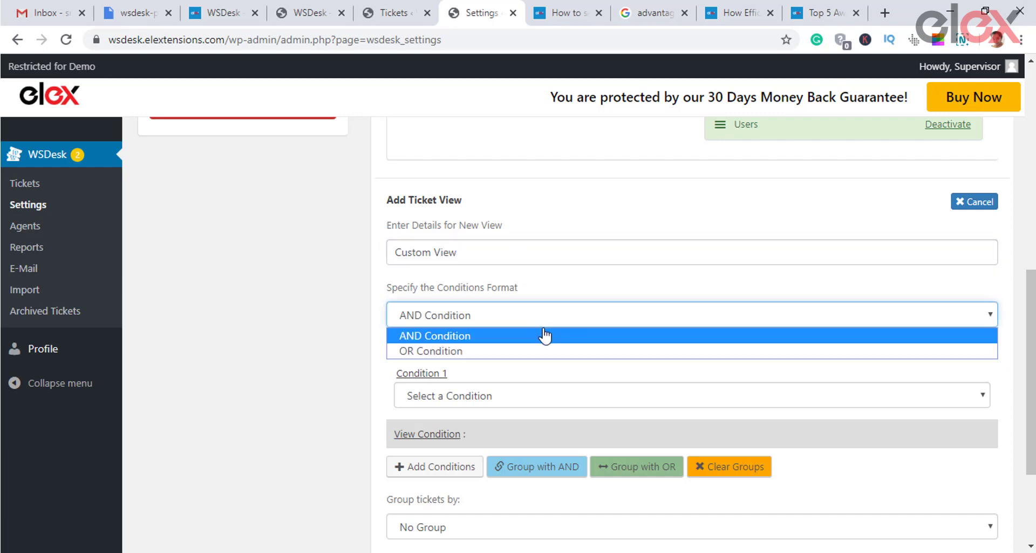
{"action": "left_click", "coordinate": [537, 352]}
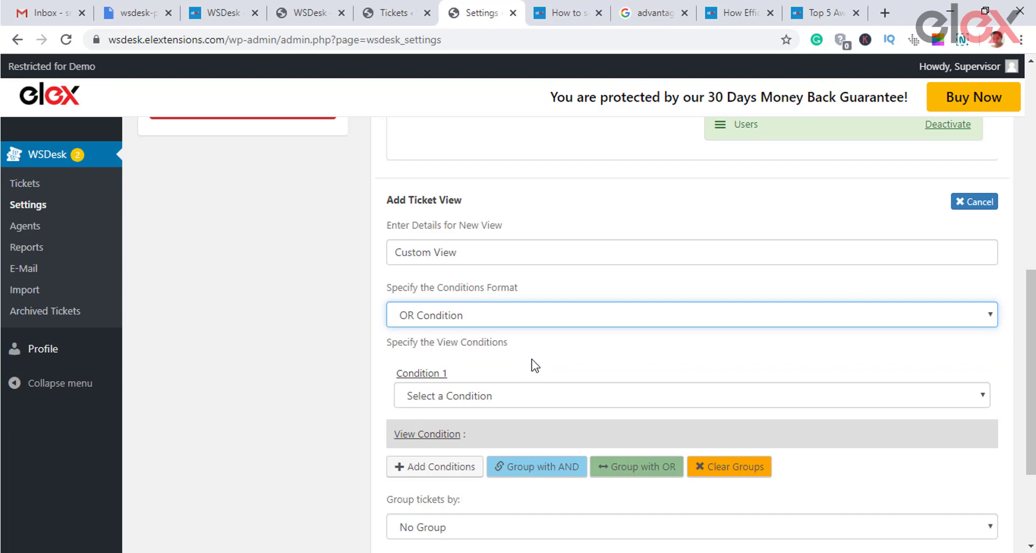
Step: Add the view condition WooCommerce Catgory In Clothes
{"action": "scroll", "coordinate": [550, 372], "scroll_direction": "down", "scroll_amount": 1}
{"action": "left_click", "coordinate": [532, 319]}
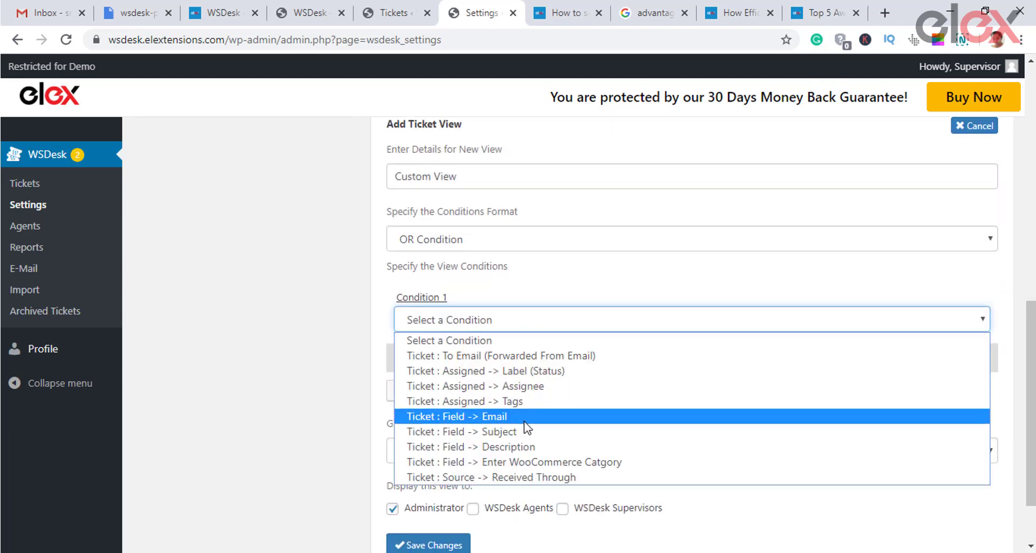
{"action": "left_click", "coordinate": [533, 463]}
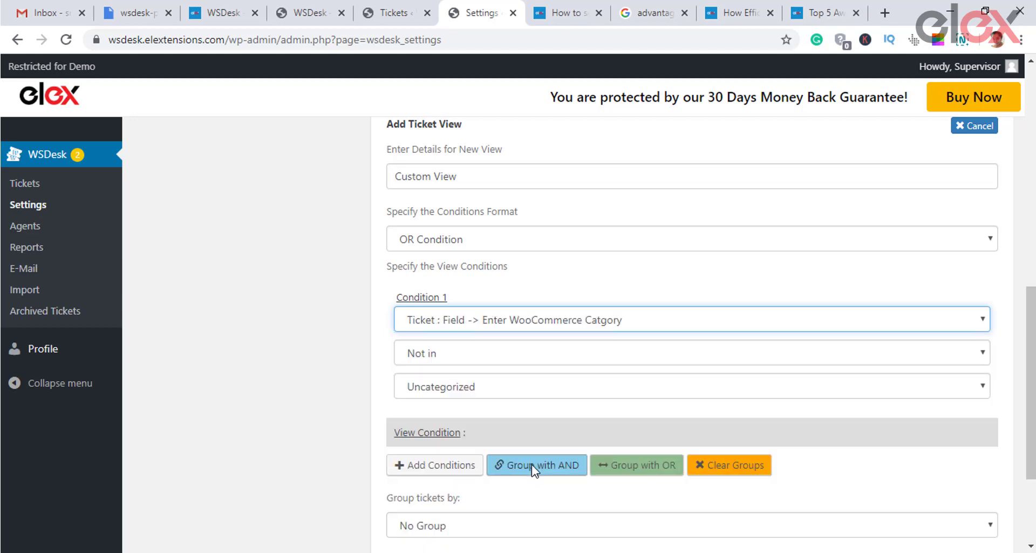
{"action": "scroll", "coordinate": [569, 272], "scroll_direction": "down", "scroll_amount": 3}
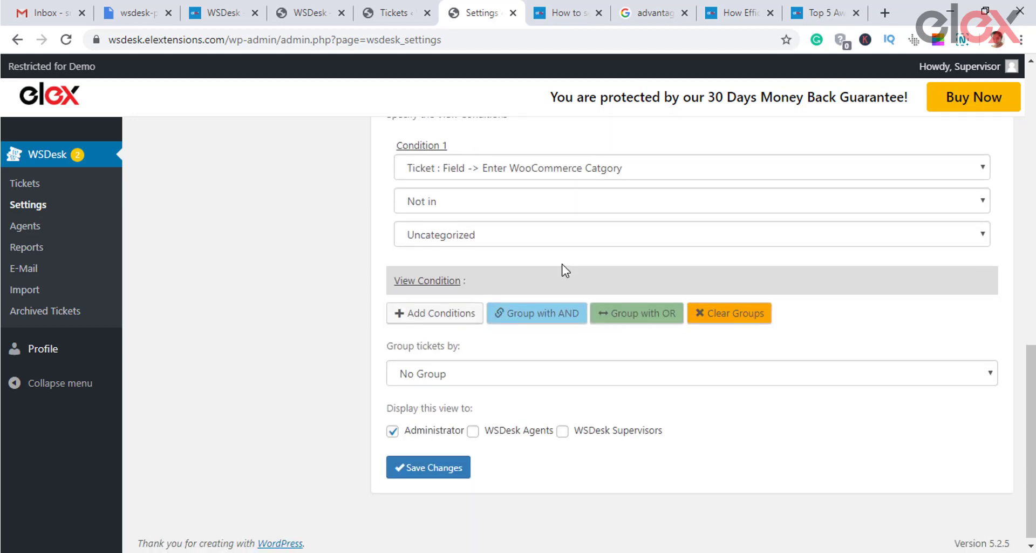
{"action": "left_click", "coordinate": [576, 208]}
{"action": "left_click", "coordinate": [527, 236]}
{"action": "left_click", "coordinate": [528, 235]}
{"action": "left_click", "coordinate": [509, 253]}
{"action": "left_click", "coordinate": [515, 239]}
{"action": "left_click", "coordinate": [490, 271]}
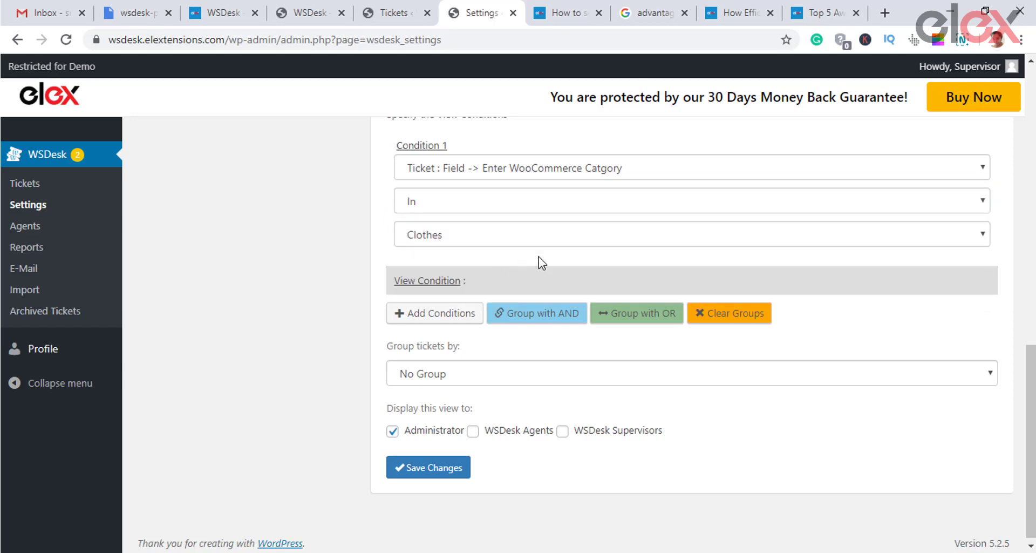
Step: Save the Custom View, activate it and save the ticket views list
{"action": "left_click", "coordinate": [428, 467]}
{"action": "left_click", "coordinate": [615, 306]}
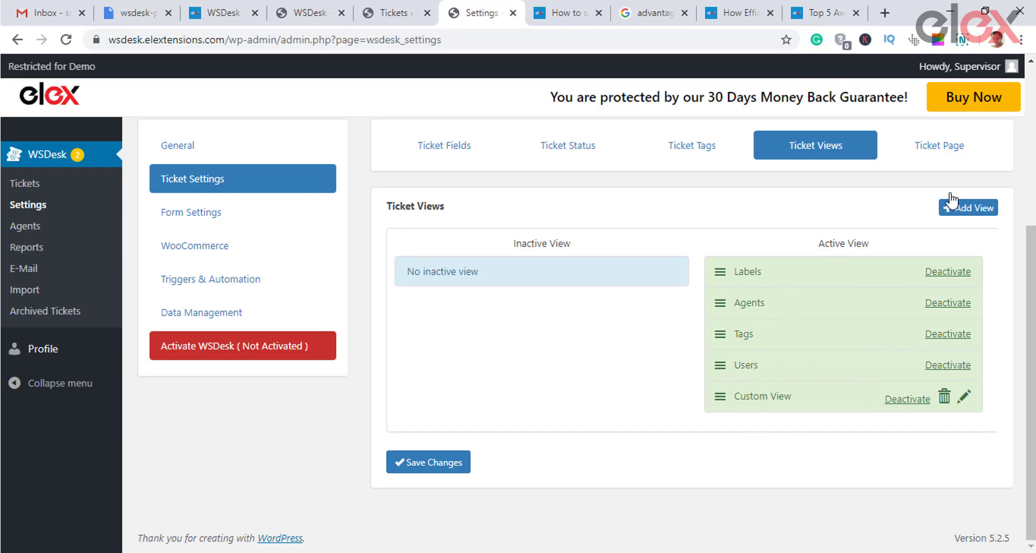
{"action": "left_click", "coordinate": [424, 462]}
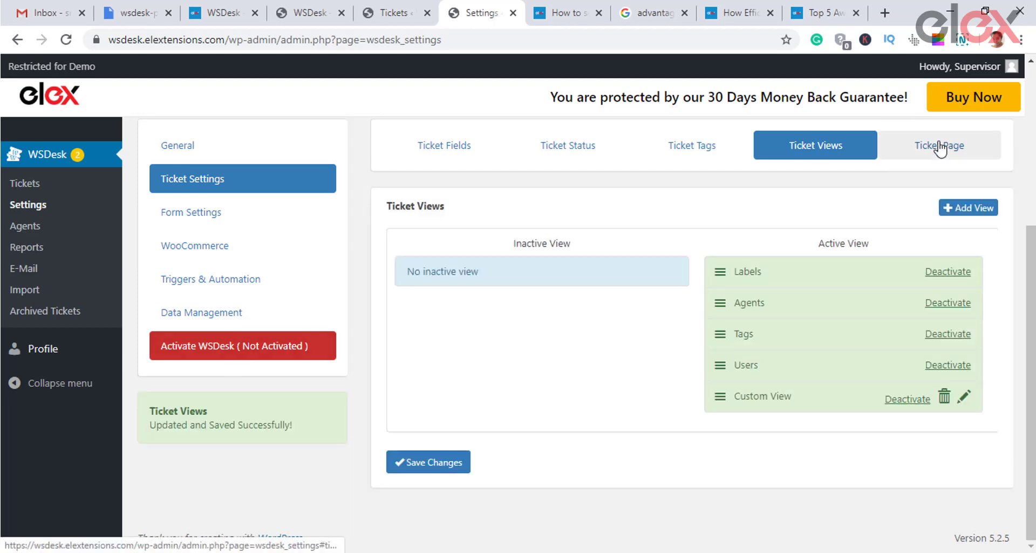
{"action": "left_click", "coordinate": [940, 147]}
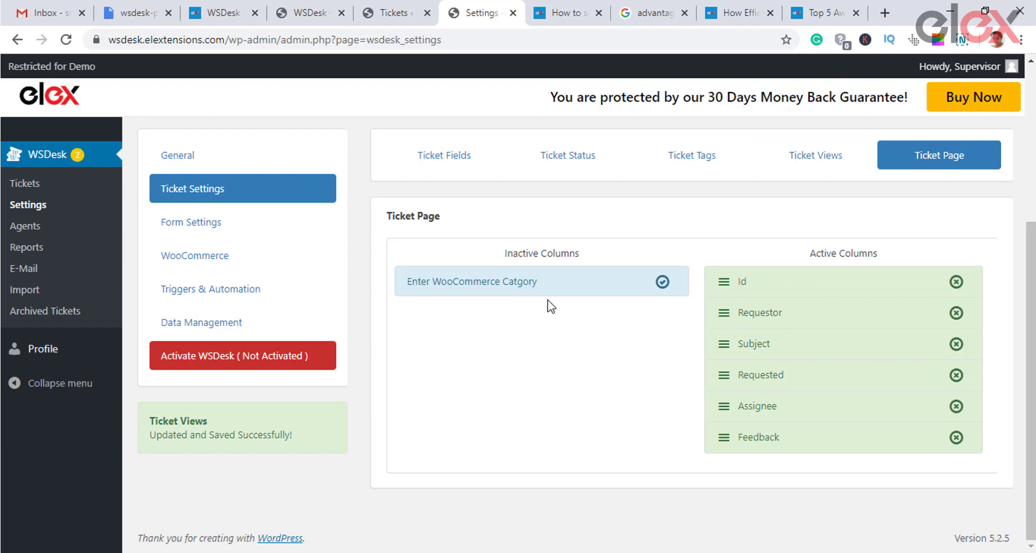
Step: Activate the WooCommerce category column between Requested and Assignee; add, place, then remove Supporting docs
{"action": "left_click", "coordinate": [664, 283]}
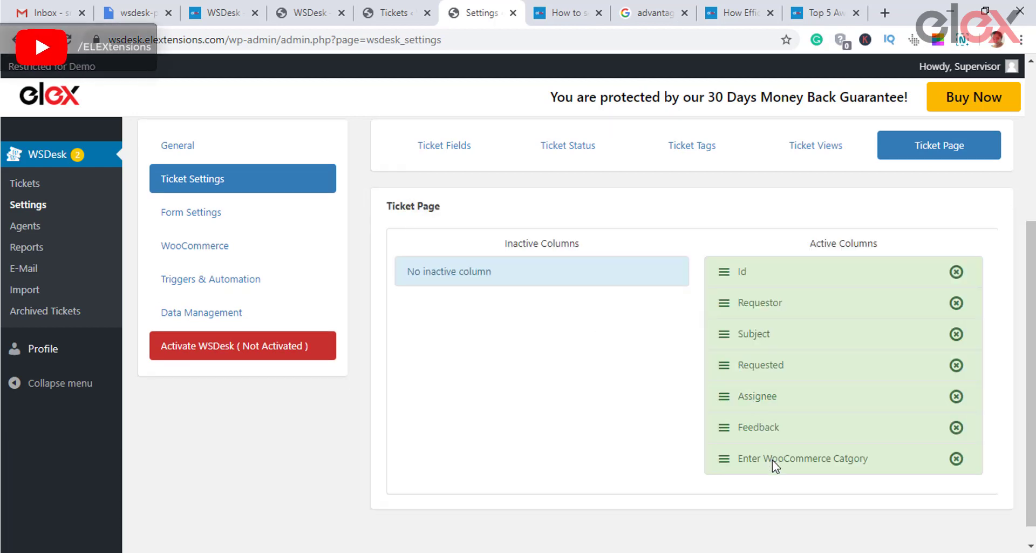
{"action": "left_click_drag", "start_coordinate": [773, 458], "coordinate": [773, 395]}
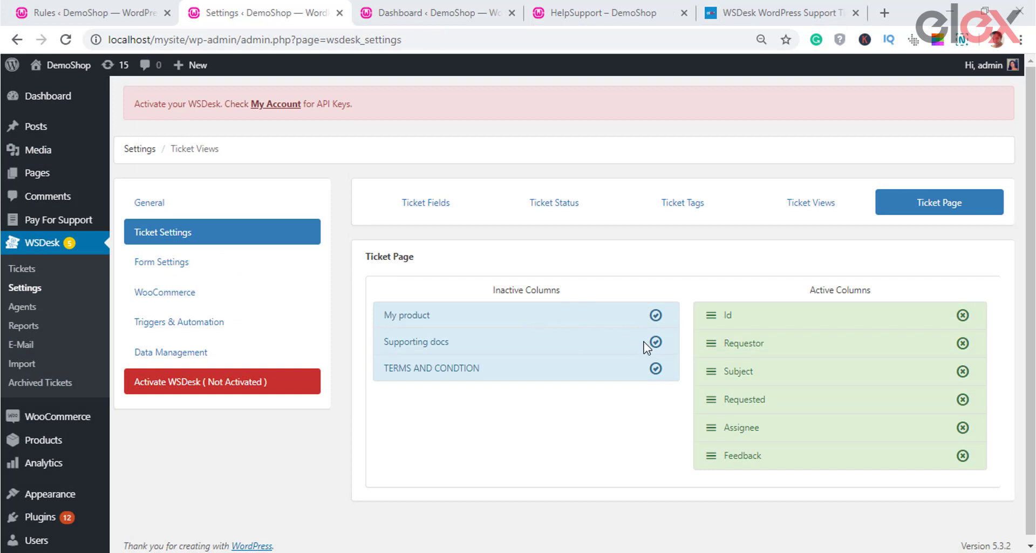
{"action": "left_click", "coordinate": [662, 339]}
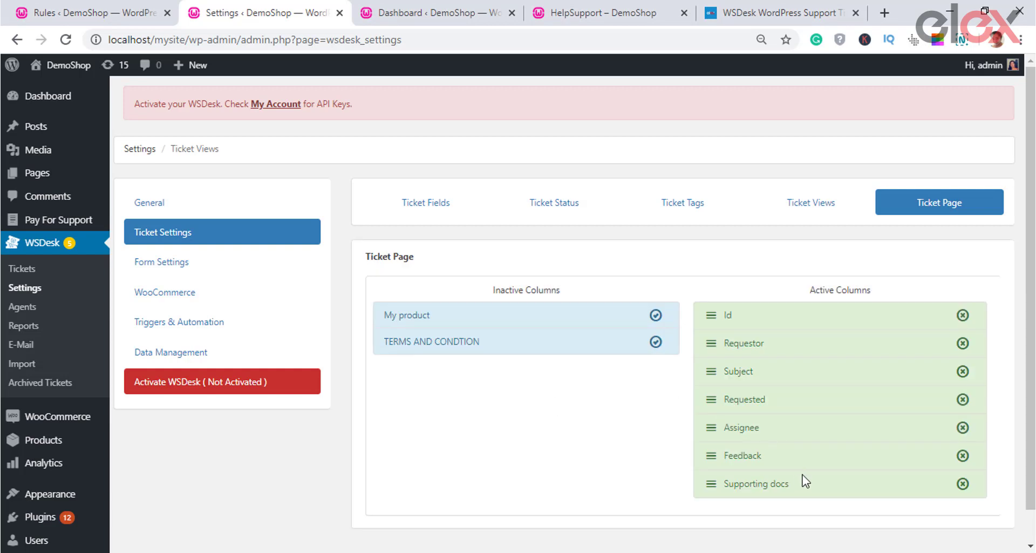
{"action": "left_click_drag", "start_coordinate": [789, 482], "coordinate": [786, 450]}
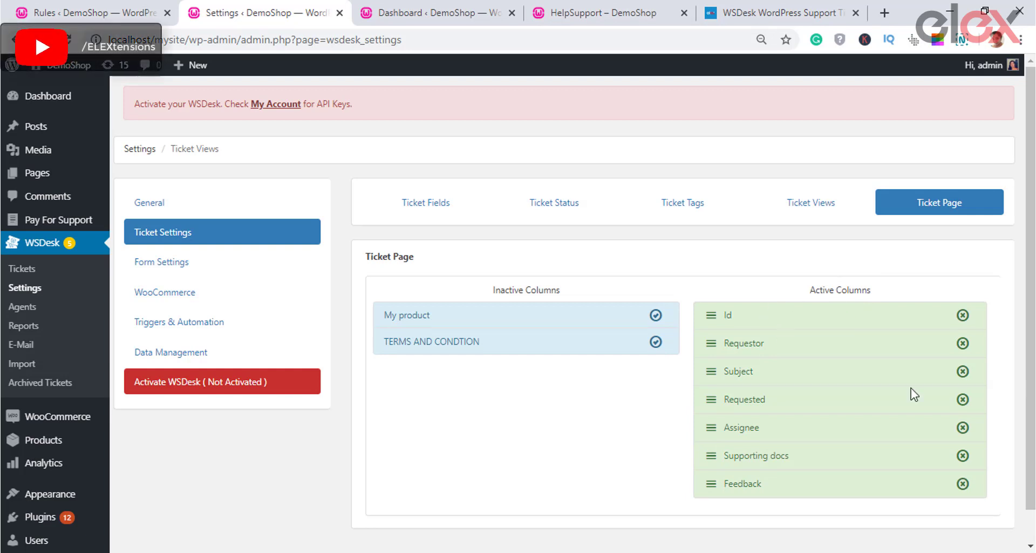
{"action": "left_click", "coordinate": [963, 456]}
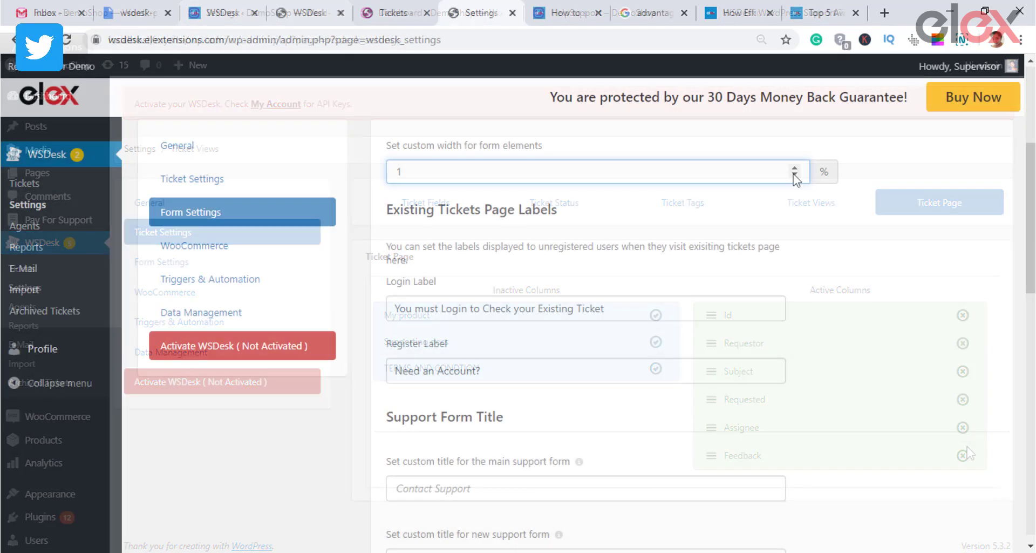
Step: Enter 100 as the custom width for form elements in Form Settings
{"action": "left_click", "coordinate": [795, 168]}
{"action": "key", "text": "BackSpace"}
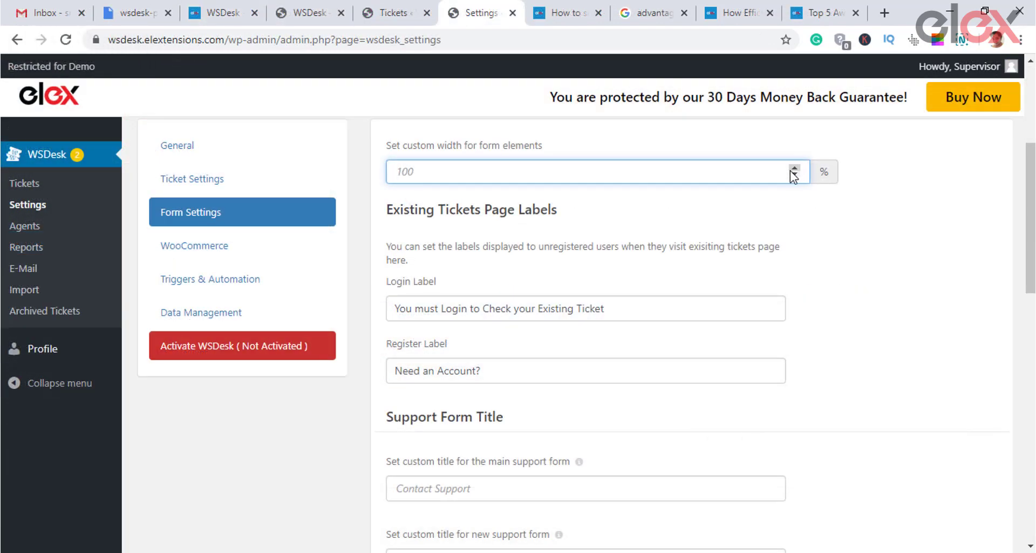
{"action": "type", "text": "100"}
{"action": "left_click", "coordinate": [799, 219]}
{"action": "left_click_drag", "start_coordinate": [396, 215], "coordinate": [579, 210]}
{"action": "left_click", "coordinate": [489, 271]}
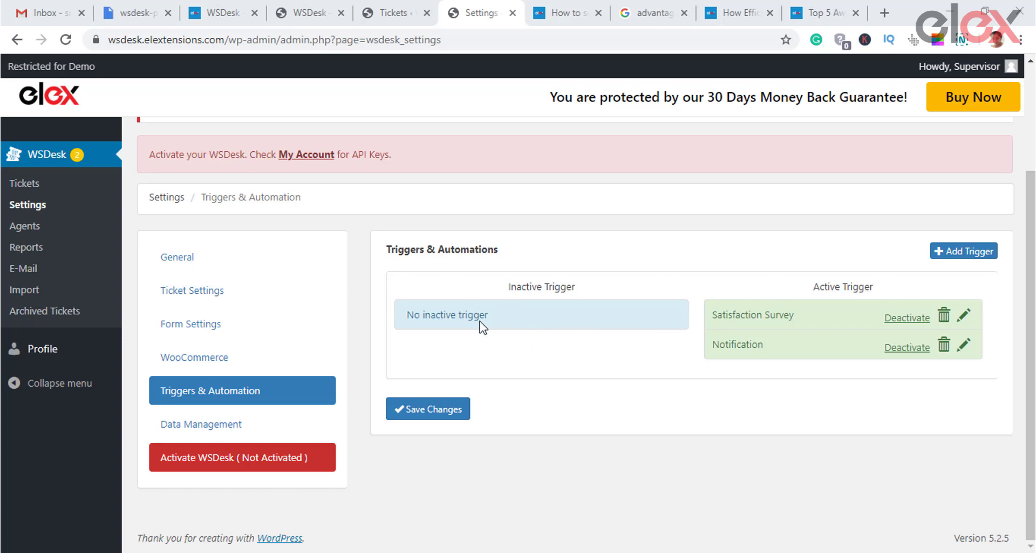
Step: Toggle the Satisfaction Survey trigger off and back on, then add an active trigger titled 'custom trigger'
{"action": "left_click", "coordinate": [912, 318]}
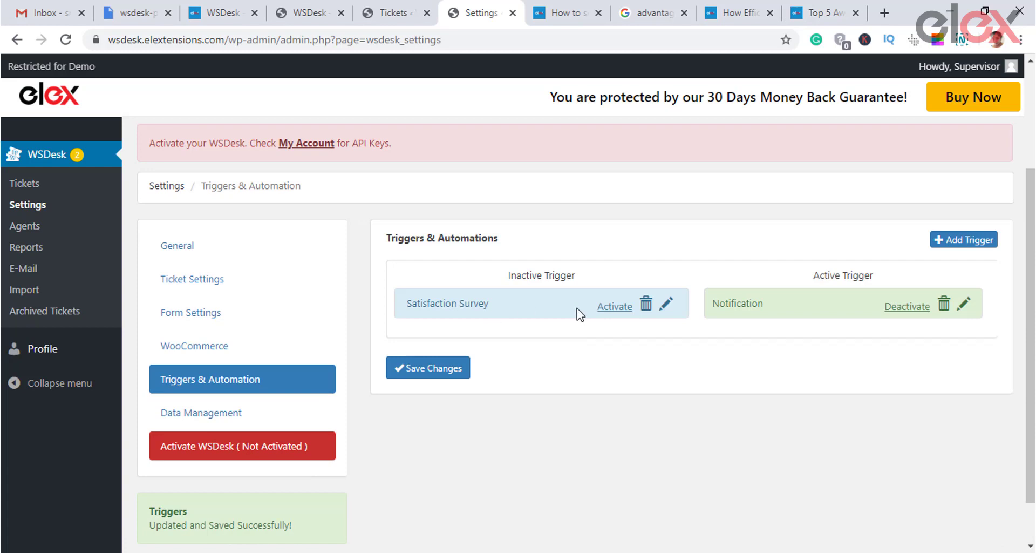
{"action": "left_click", "coordinate": [616, 309]}
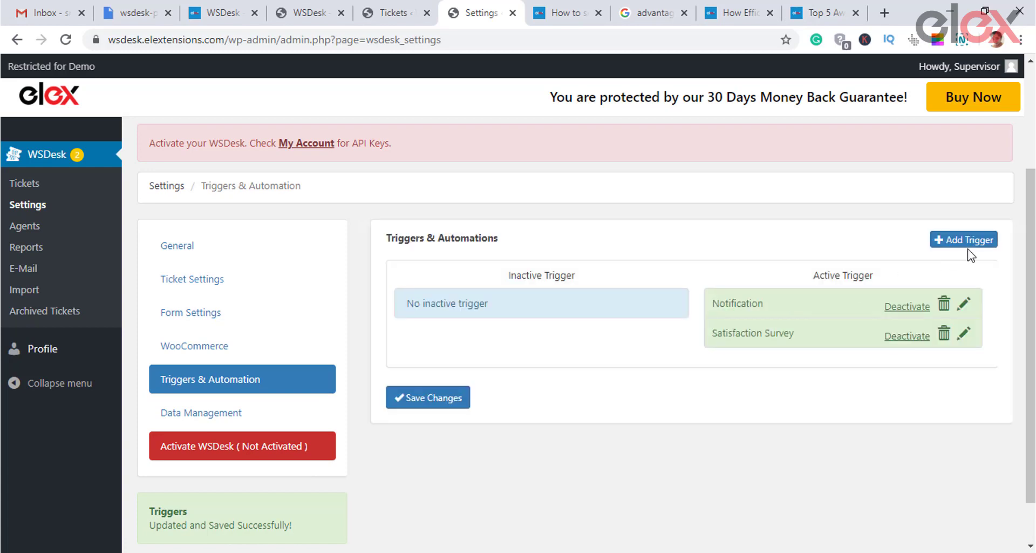
{"action": "left_click", "coordinate": [964, 239]}
{"action": "scroll", "coordinate": [837, 389], "scroll_direction": "down", "scroll_amount": 3}
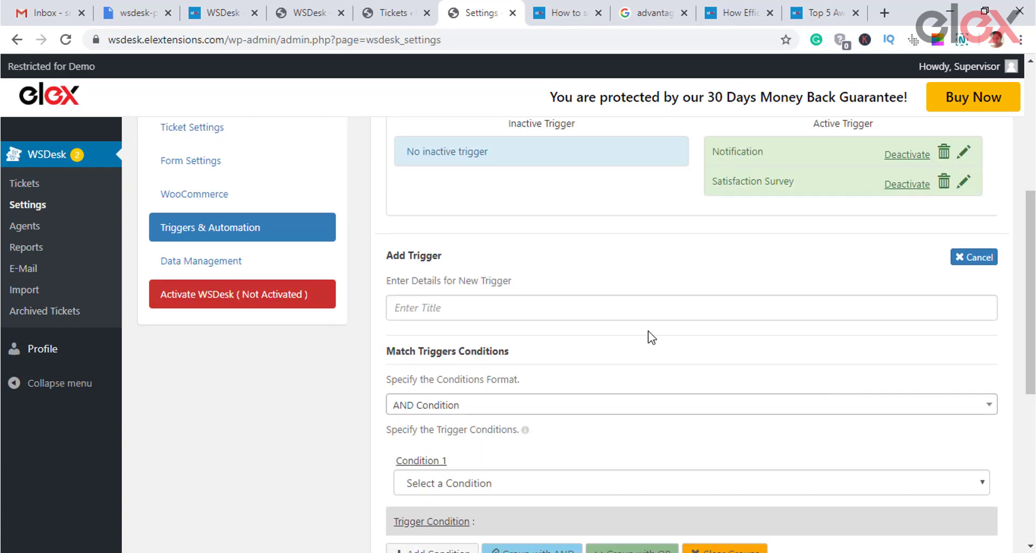
{"action": "scroll", "coordinate": [651, 337], "scroll_direction": "down", "scroll_amount": 2}
{"action": "left_click", "coordinate": [567, 231]}
{"action": "type", "text": "custom trigger"}
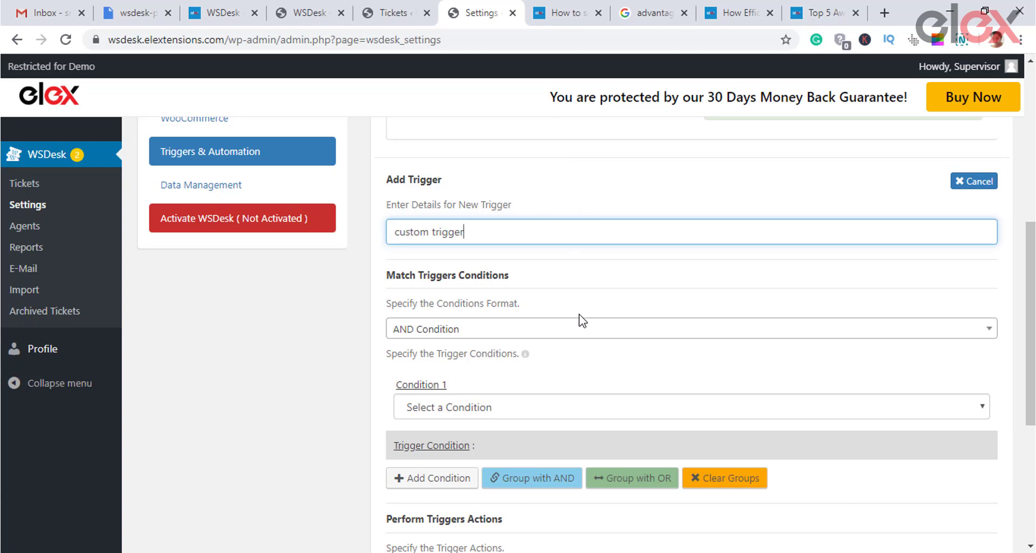
{"action": "left_click", "coordinate": [610, 365]}
{"action": "scroll", "coordinate": [614, 357], "scroll_direction": "down", "scroll_amount": 2}
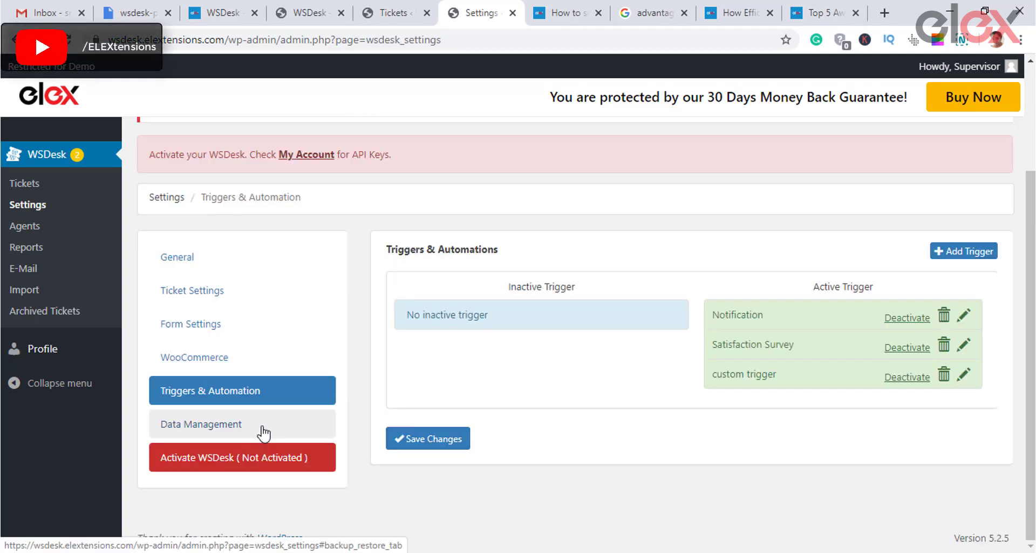
Step: Open the Data Management settings and scroll through the backup and restore options
{"action": "left_click", "coordinate": [263, 432]}
{"action": "scroll", "coordinate": [694, 397], "scroll_direction": "down", "scroll_amount": 1}
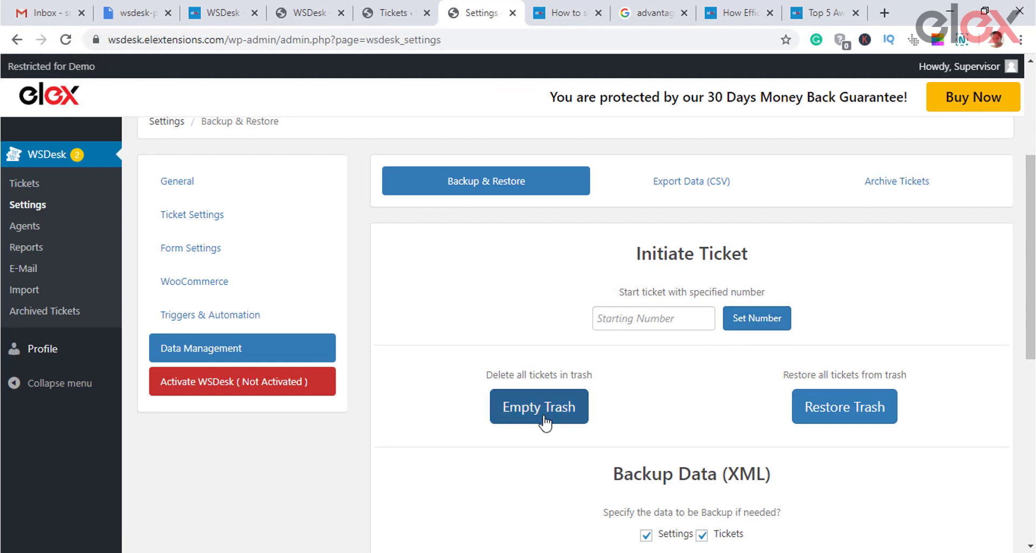
{"action": "scroll", "coordinate": [686, 413], "scroll_direction": "down", "scroll_amount": 3}
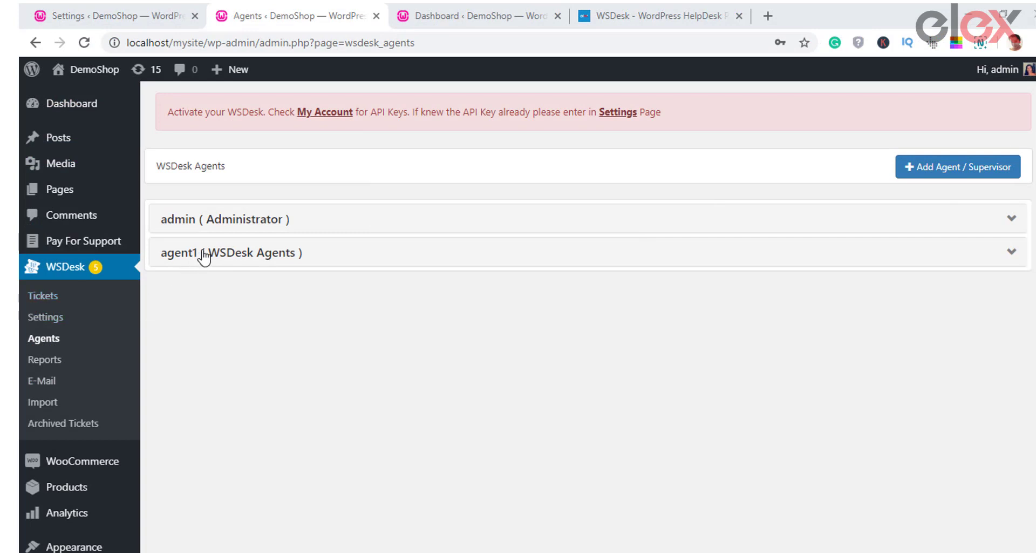
Step: Expand agent1's details, reload the agents list, and bring up the Add Agent / Supervisor form
{"action": "left_click", "coordinate": [998, 261]}
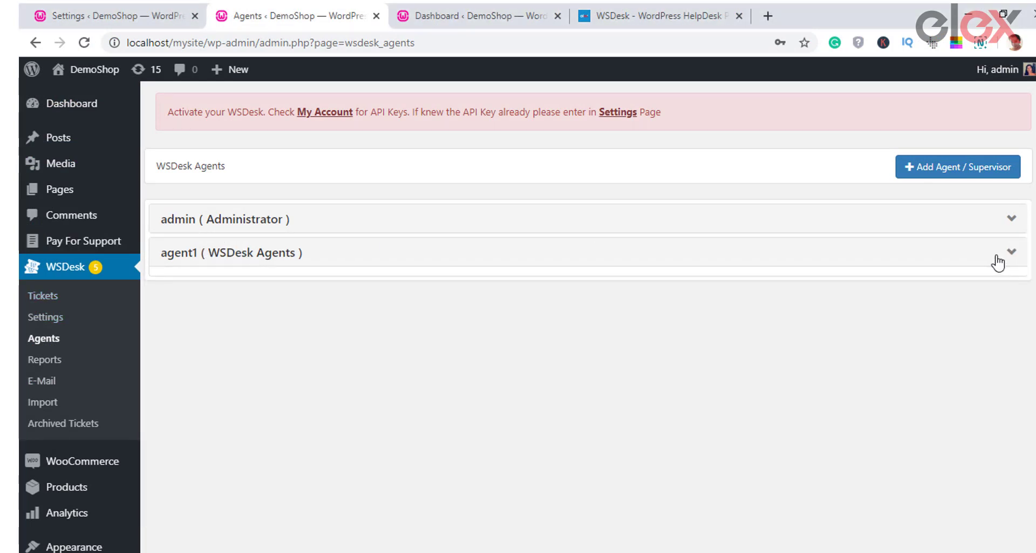
{"action": "left_click", "coordinate": [44, 338]}
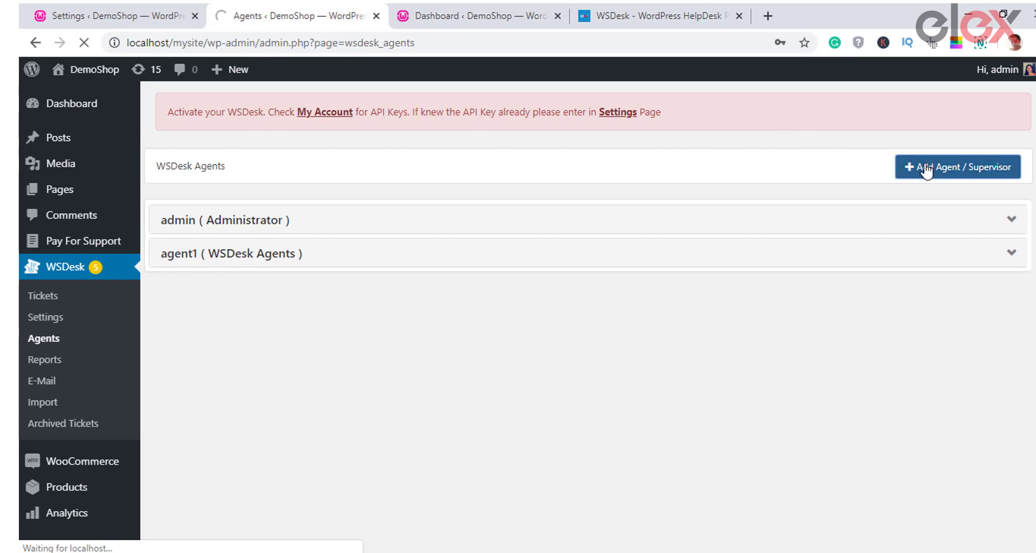
{"action": "left_click", "coordinate": [923, 168]}
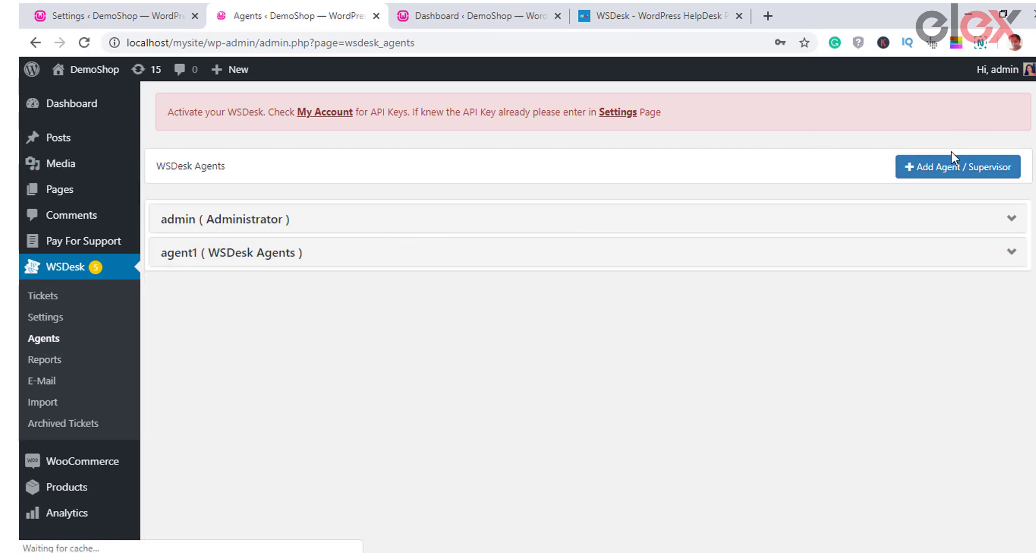
{"action": "left_click", "coordinate": [939, 168]}
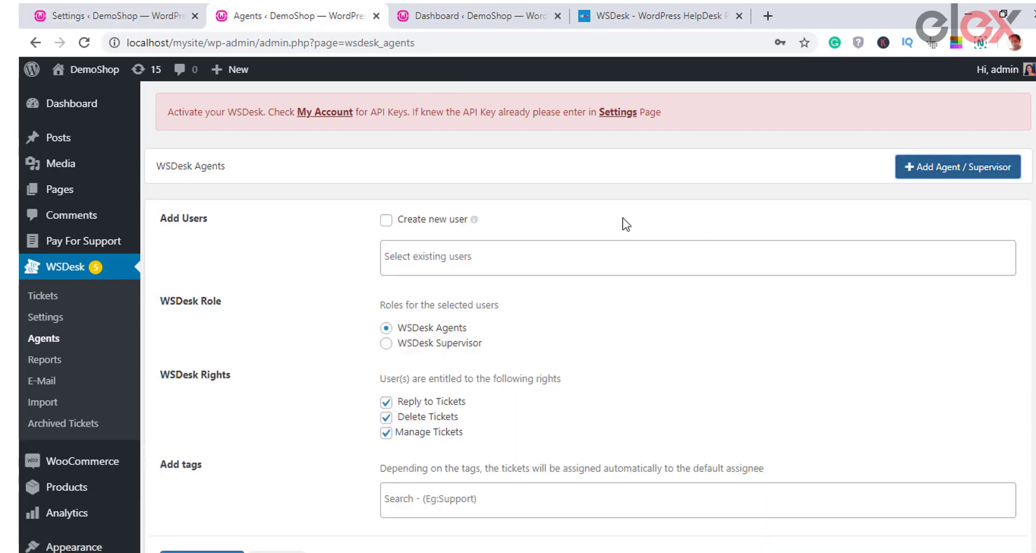
{"action": "scroll", "coordinate": [666, 224], "scroll_direction": "down", "scroll_amount": 2}
Step: Choose Create new user and clear the autofilled e-mail field
{"action": "left_click", "coordinate": [386, 144]}
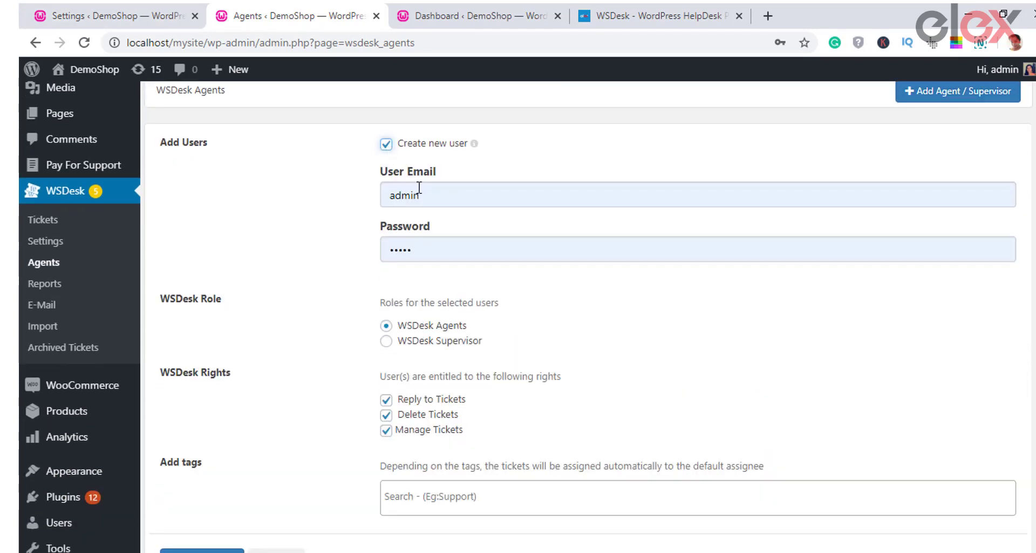
{"action": "left_click", "coordinate": [432, 196]}
{"action": "key", "text": "BackSpace"}
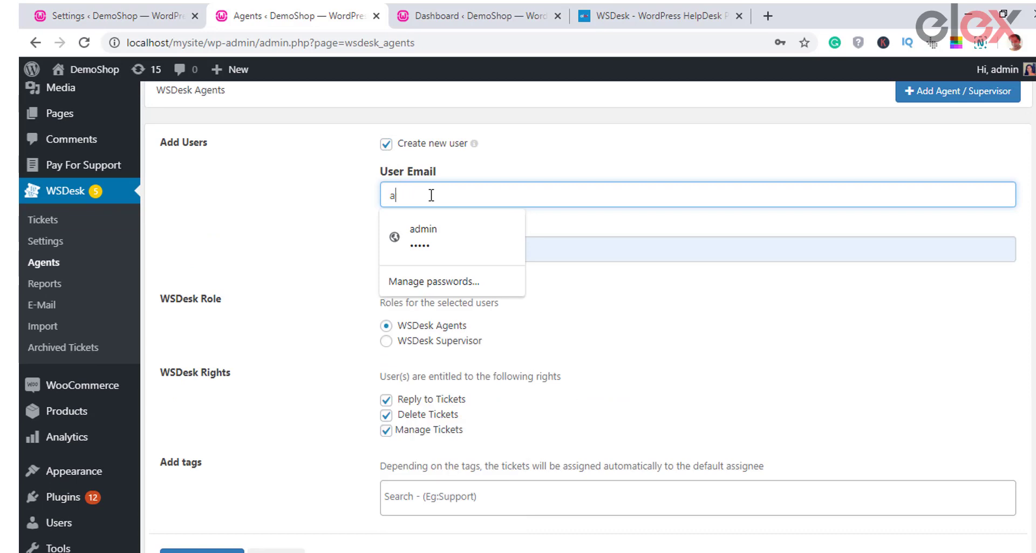
{"action": "scroll", "coordinate": [520, 330], "scroll_direction": "down", "scroll_amount": 3}
Step: Add the autosuggestion tag to the new agent and save it with all ticket rights
{"action": "left_click", "coordinate": [411, 352]}
{"action": "type", "text": "auto"}
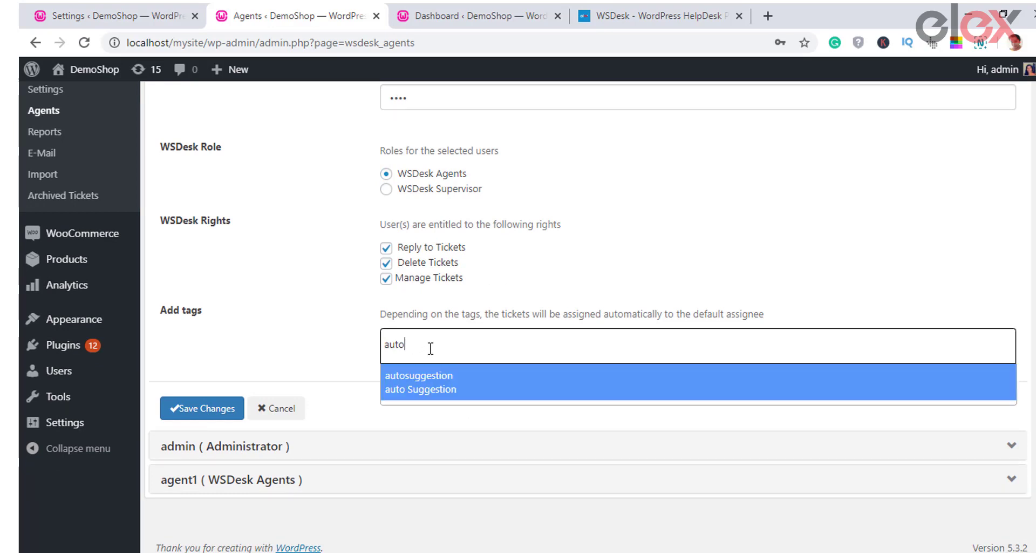
{"action": "left_click", "coordinate": [447, 377]}
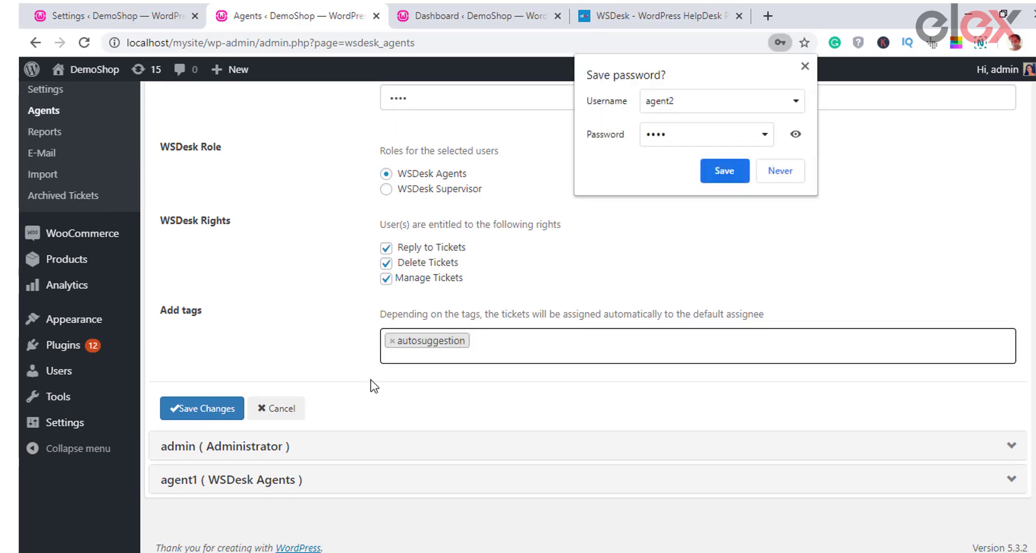
{"action": "left_click", "coordinate": [780, 170]}
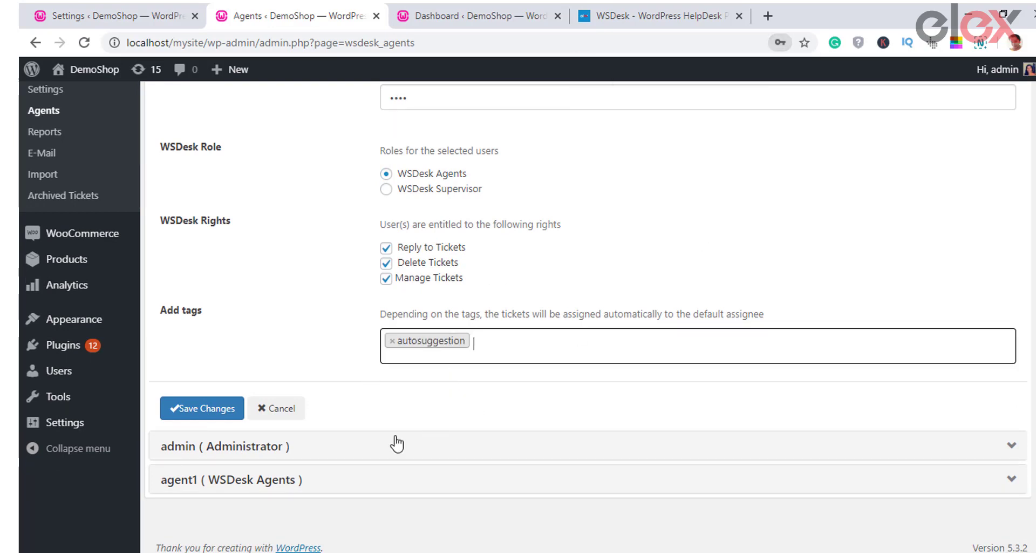
{"action": "left_click", "coordinate": [225, 408]}
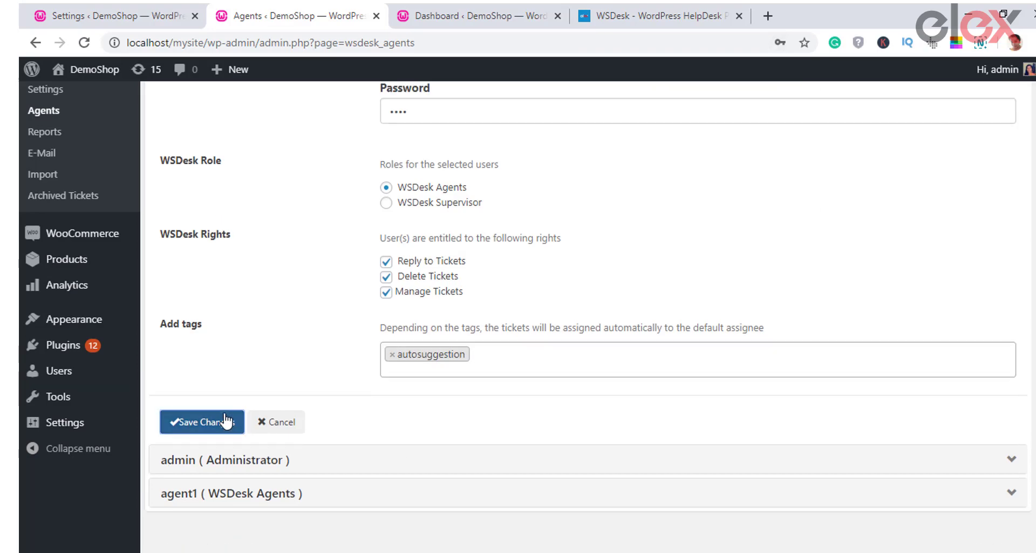
{"action": "left_click", "coordinate": [914, 260]}
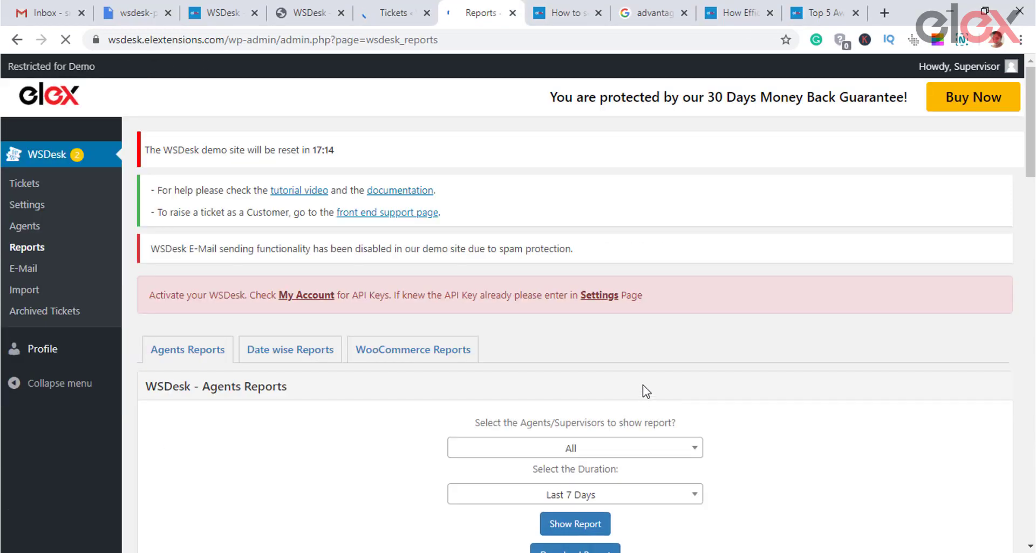
Step: Scroll through the Agents Reports ticket charts on the Reports page
{"action": "scroll", "coordinate": [645, 390], "scroll_direction": "down", "scroll_amount": 2}
{"action": "scroll", "coordinate": [645, 389], "scroll_direction": "down", "scroll_amount": 4}
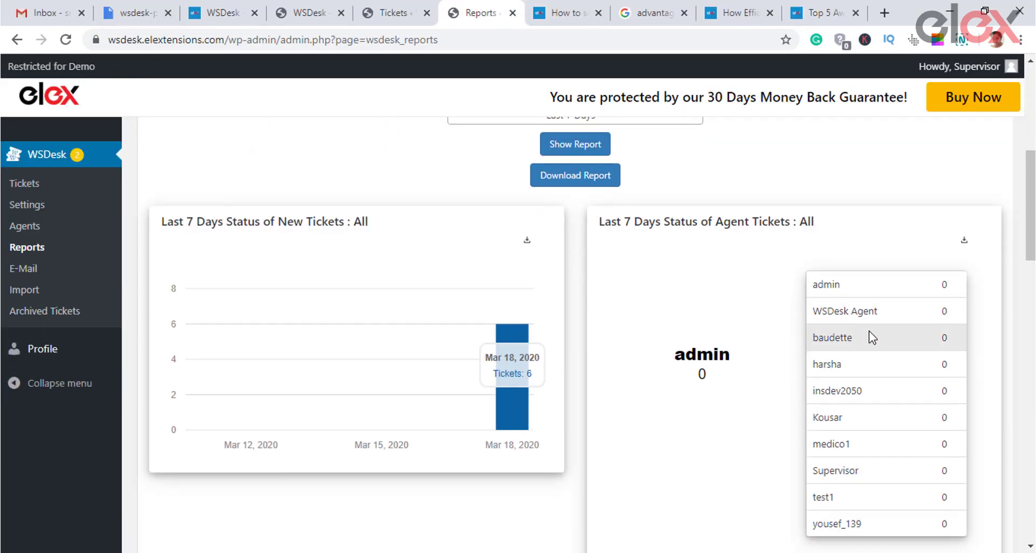
{"action": "scroll", "coordinate": [863, 440], "scroll_direction": "down", "scroll_amount": 1}
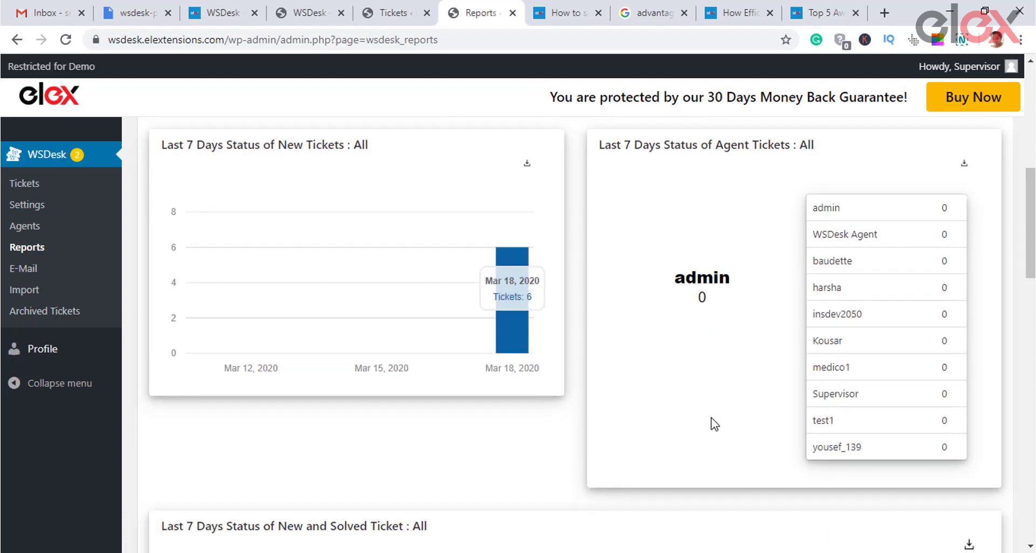
{"action": "scroll", "coordinate": [712, 423], "scroll_direction": "down", "scroll_amount": 2}
{"action": "scroll", "coordinate": [744, 326], "scroll_direction": "up", "scroll_amount": 4}
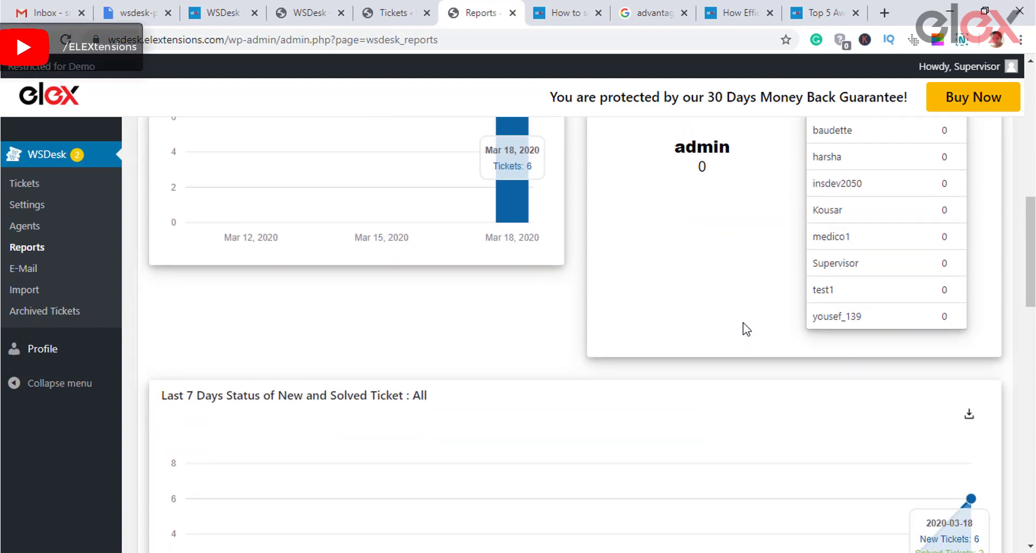
{"action": "scroll", "coordinate": [741, 322], "scroll_direction": "down", "scroll_amount": 1}
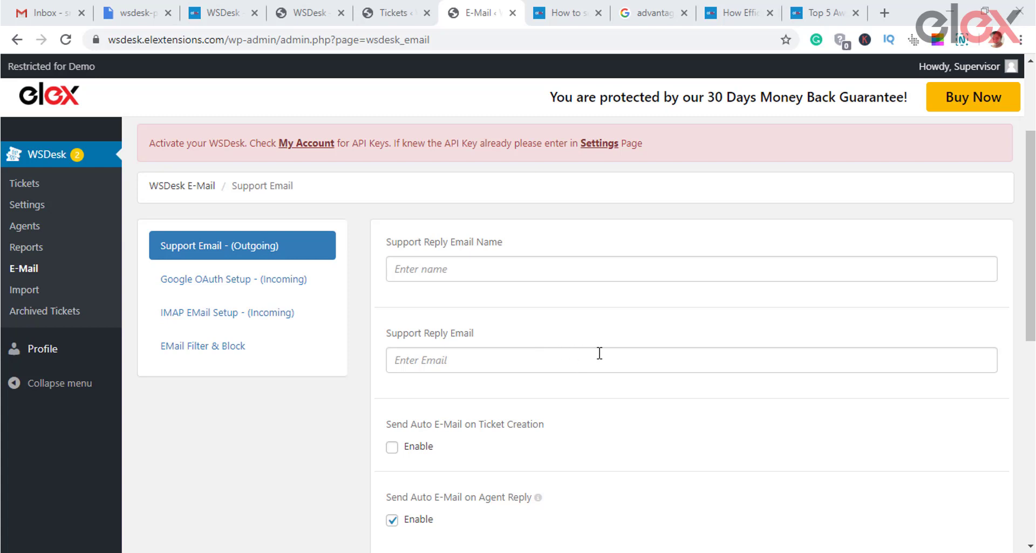
Step: Enable Send Auto E-Mail on Ticket Creation with the default reply text and save Support Email settings
{"action": "scroll", "coordinate": [601, 353], "scroll_direction": "down", "scroll_amount": 2}
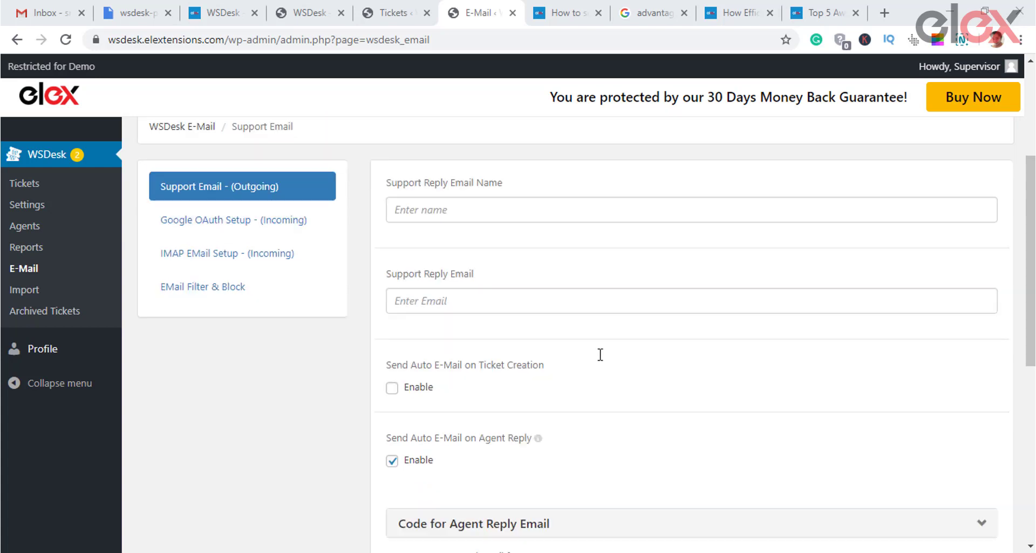
{"action": "left_click", "coordinate": [455, 201]}
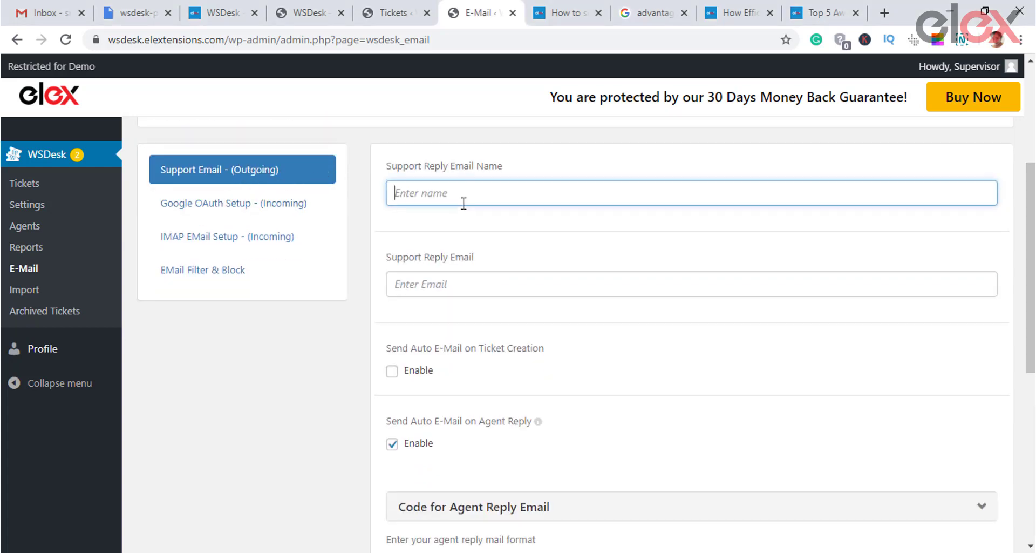
{"action": "left_click", "coordinate": [462, 283]}
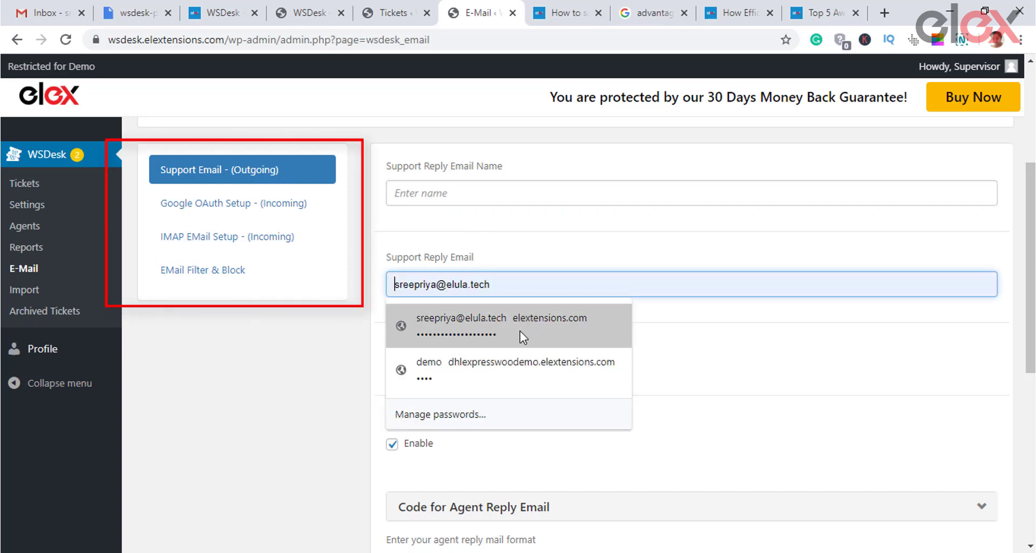
{"action": "left_click", "coordinate": [647, 337]}
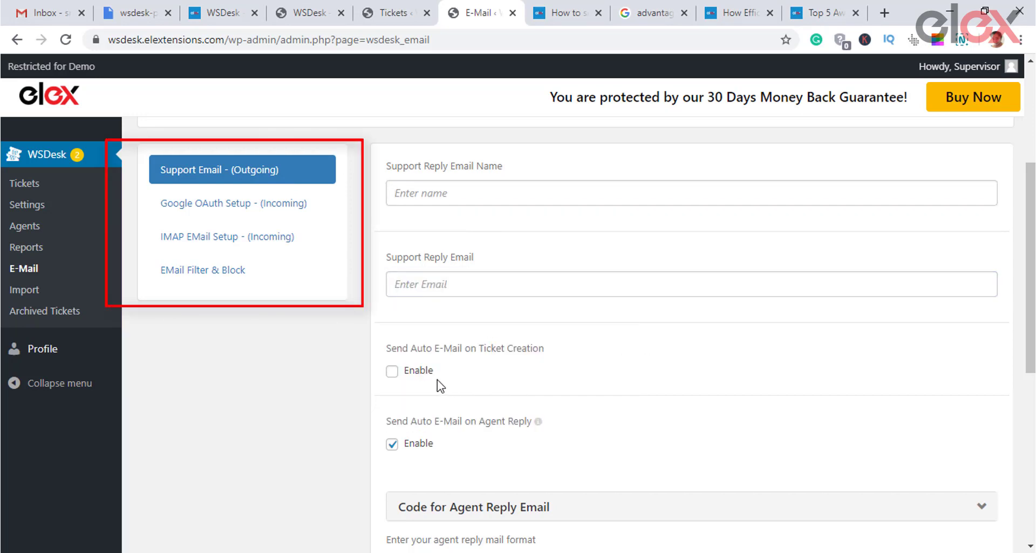
{"action": "left_click", "coordinate": [392, 371]}
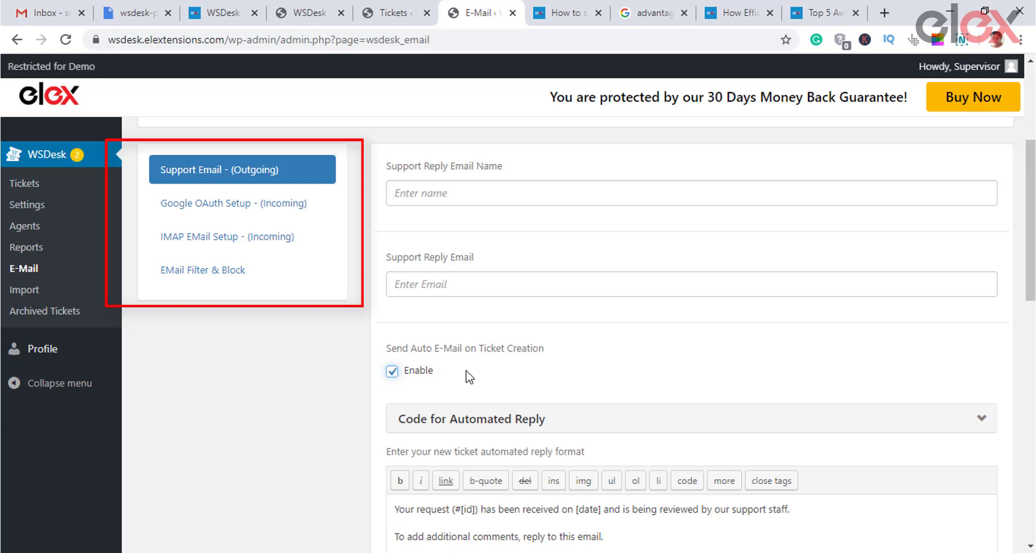
{"action": "scroll", "coordinate": [538, 361], "scroll_direction": "down", "scroll_amount": 4}
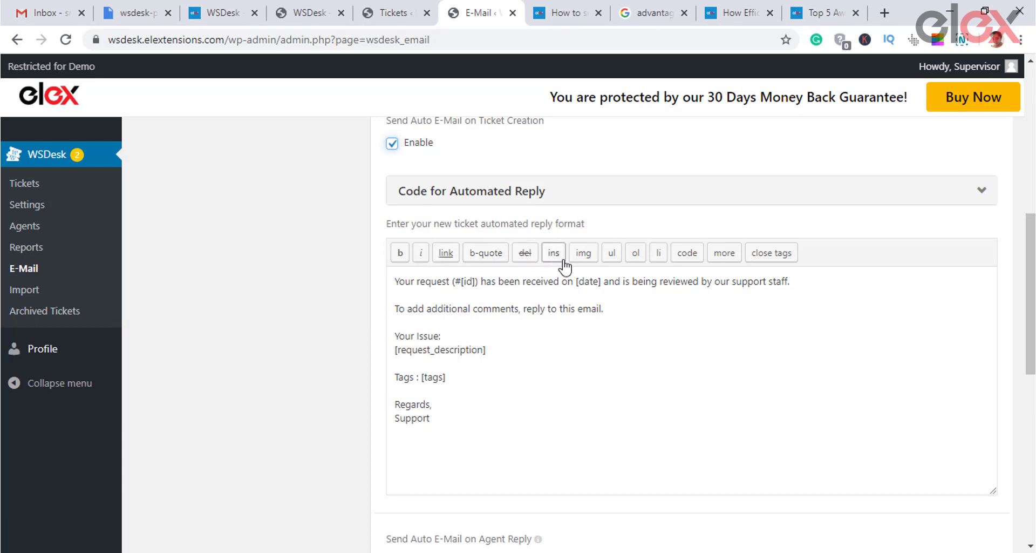
{"action": "scroll", "coordinate": [658, 383], "scroll_direction": "down", "scroll_amount": 7}
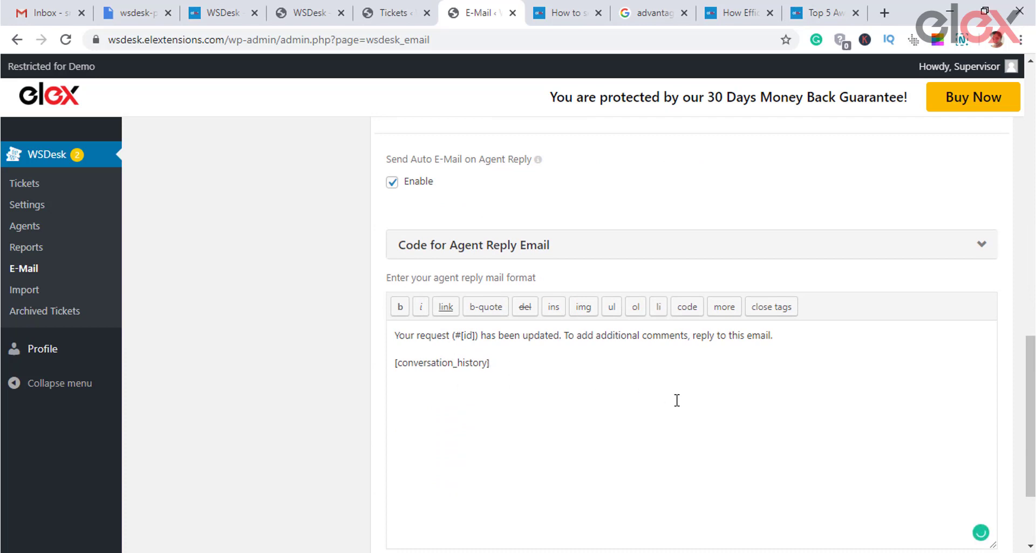
{"action": "scroll", "coordinate": [677, 400], "scroll_direction": "down", "scroll_amount": 3}
{"action": "left_click", "coordinate": [451, 462]}
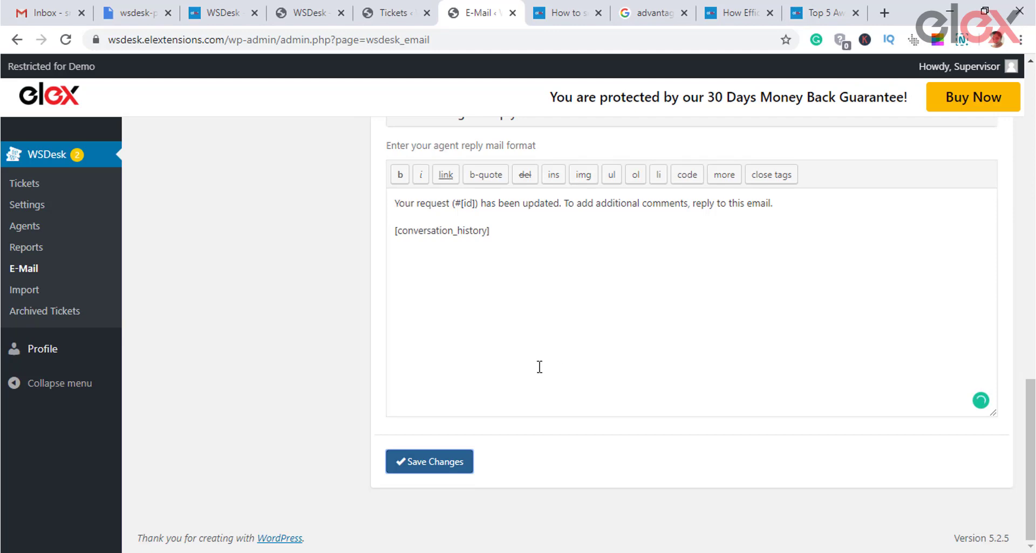
{"action": "scroll", "coordinate": [528, 336], "scroll_direction": "up", "scroll_amount": 15}
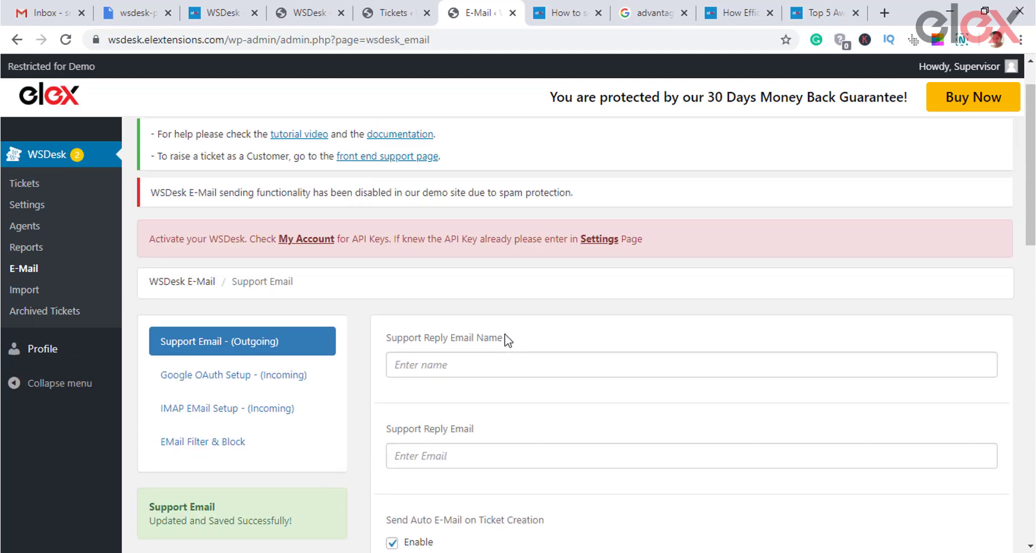
Step: Open the Google OAuth incoming mail settings and inspect the Google API client ID field
{"action": "left_click", "coordinate": [261, 373]}
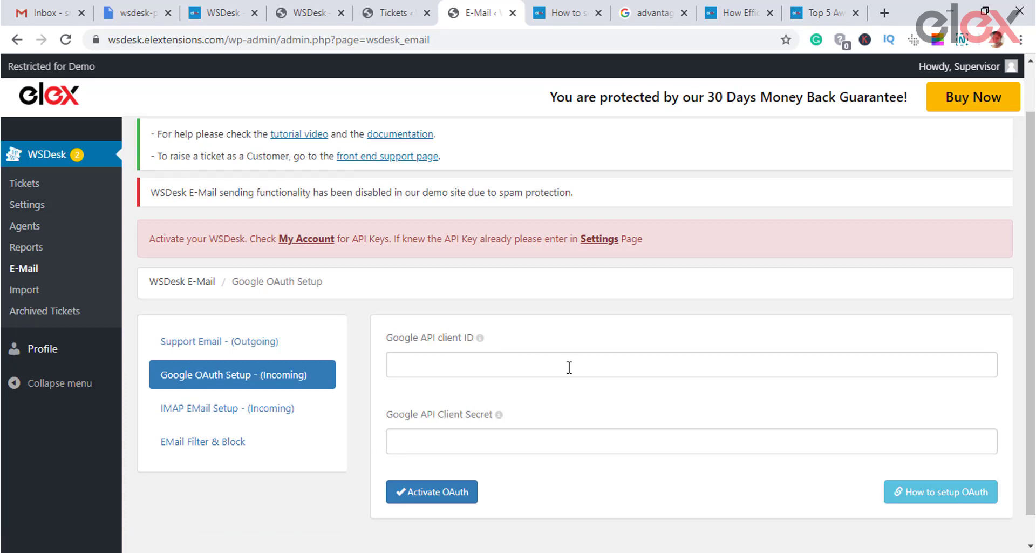
{"action": "scroll", "coordinate": [570, 367], "scroll_direction": "down", "scroll_amount": 1}
{"action": "left_click", "coordinate": [497, 341]}
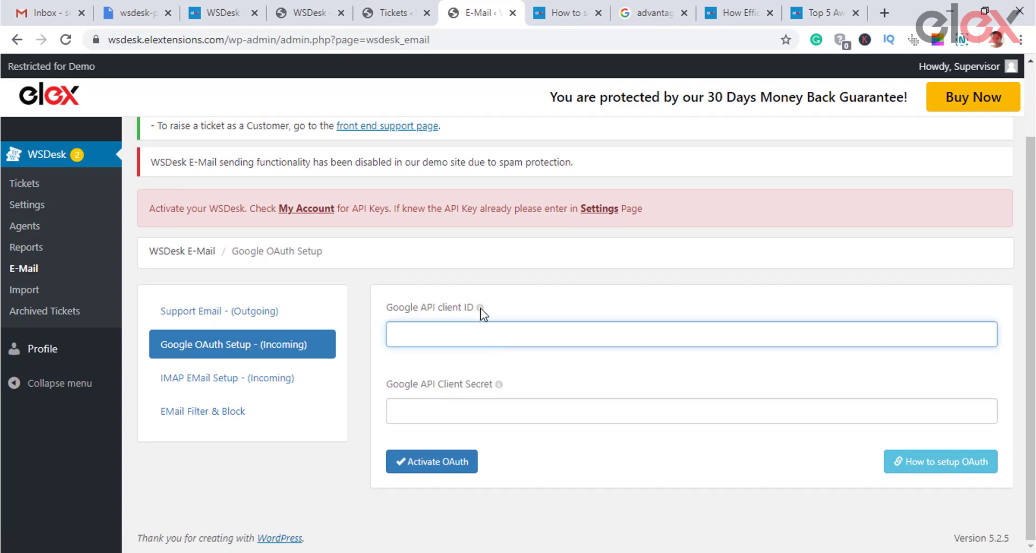
{"action": "mouse_move", "coordinate": [482, 312]}
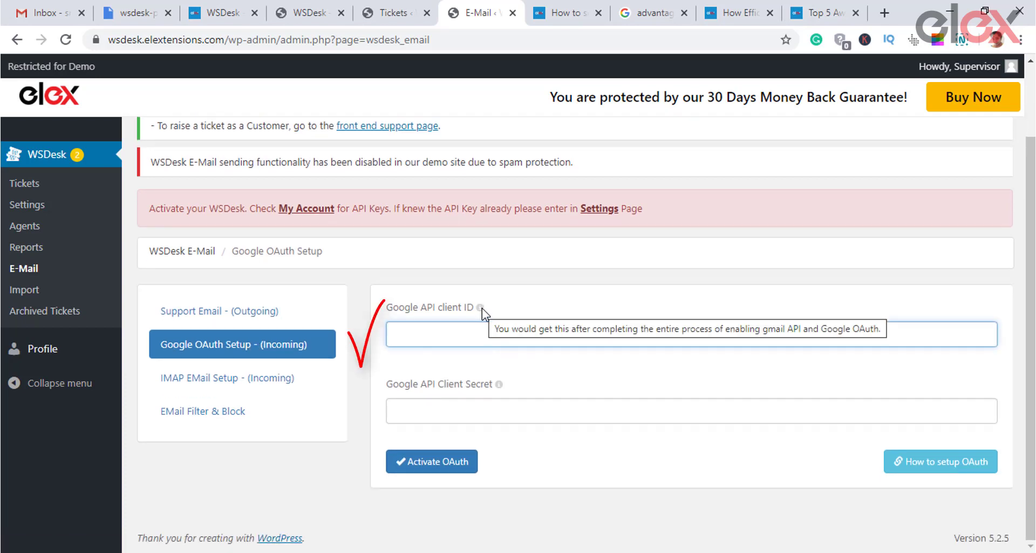
Step: Review the IMAP server SSL URL, port, Email-ID and password fields, then open EMail Filter & Block
{"action": "left_click", "coordinate": [242, 377]}
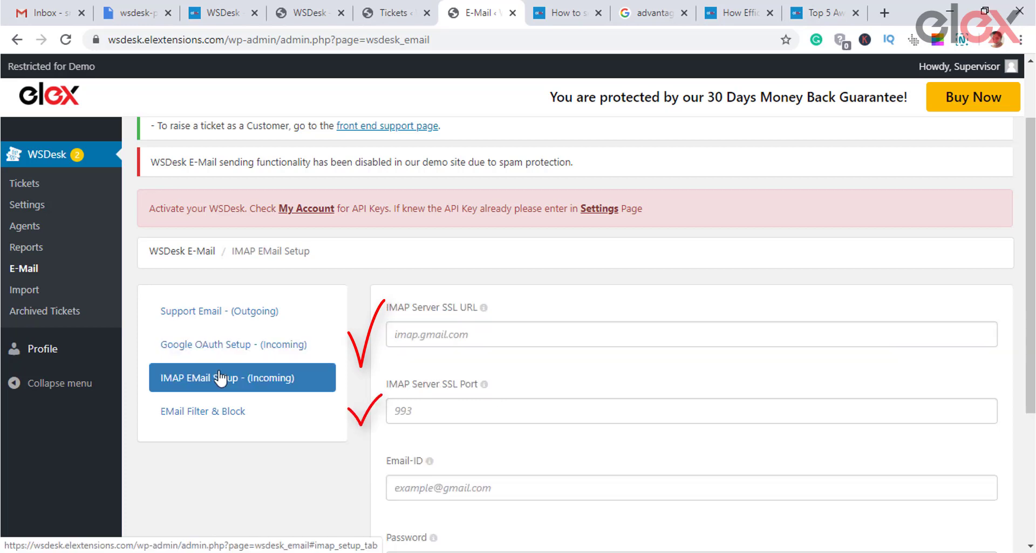
{"action": "scroll", "coordinate": [543, 361], "scroll_direction": "down", "scroll_amount": 1}
{"action": "left_click", "coordinate": [543, 260]}
{"action": "left_click", "coordinate": [553, 333]}
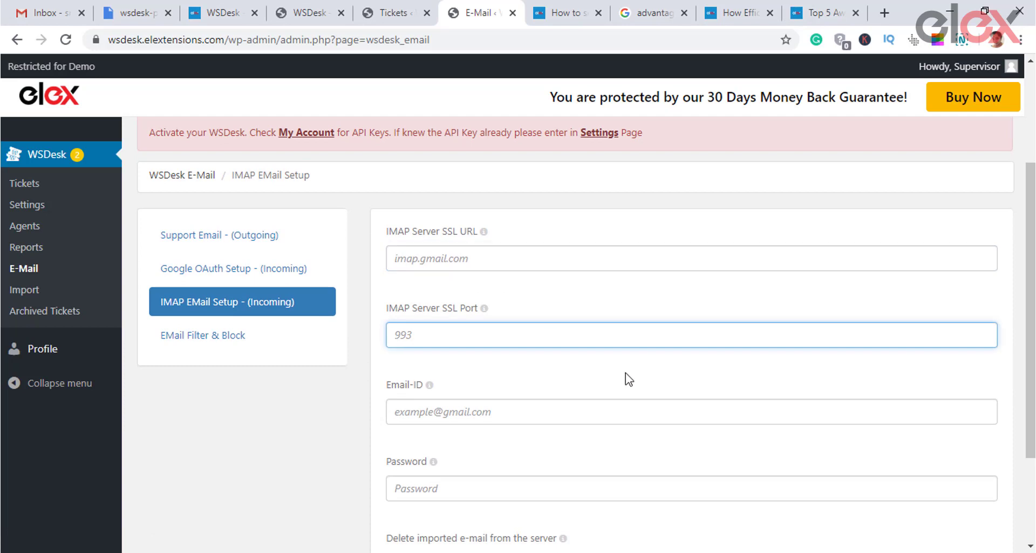
{"action": "scroll", "coordinate": [626, 374], "scroll_direction": "down", "scroll_amount": 1}
{"action": "left_click", "coordinate": [558, 345]}
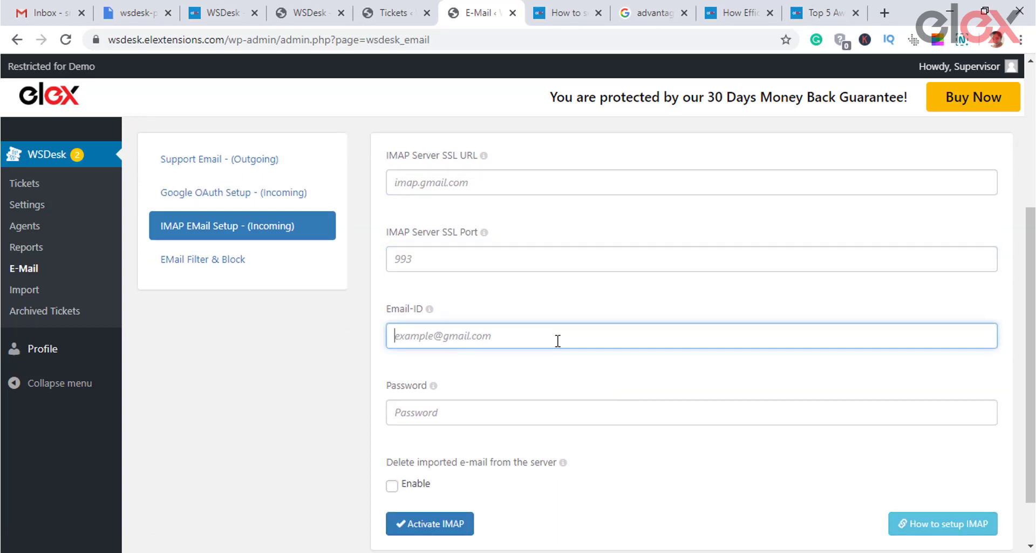
{"action": "scroll", "coordinate": [587, 359], "scroll_direction": "down", "scroll_amount": 1}
{"action": "left_click", "coordinate": [521, 351]}
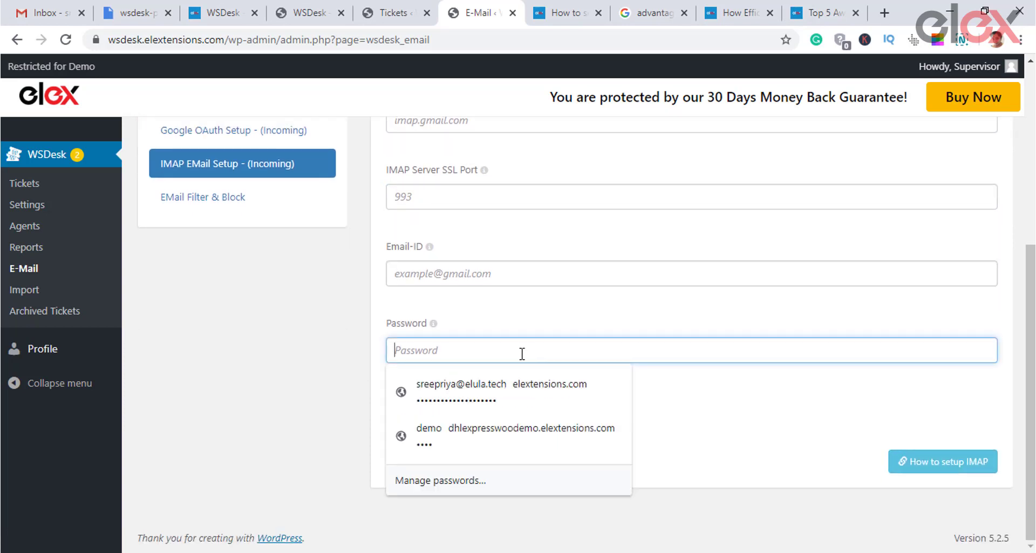
{"action": "left_click", "coordinate": [741, 393]}
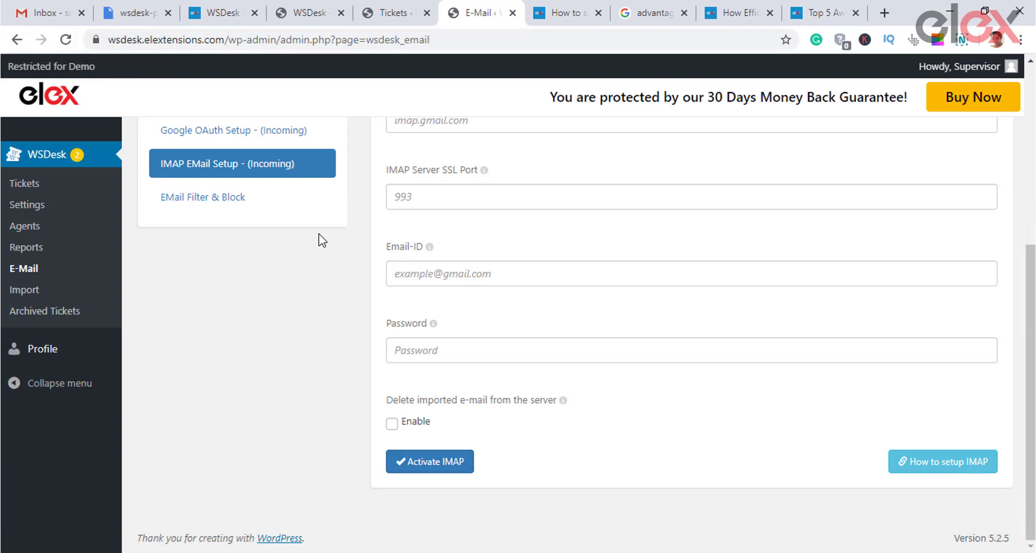
{"action": "left_click", "coordinate": [214, 201]}
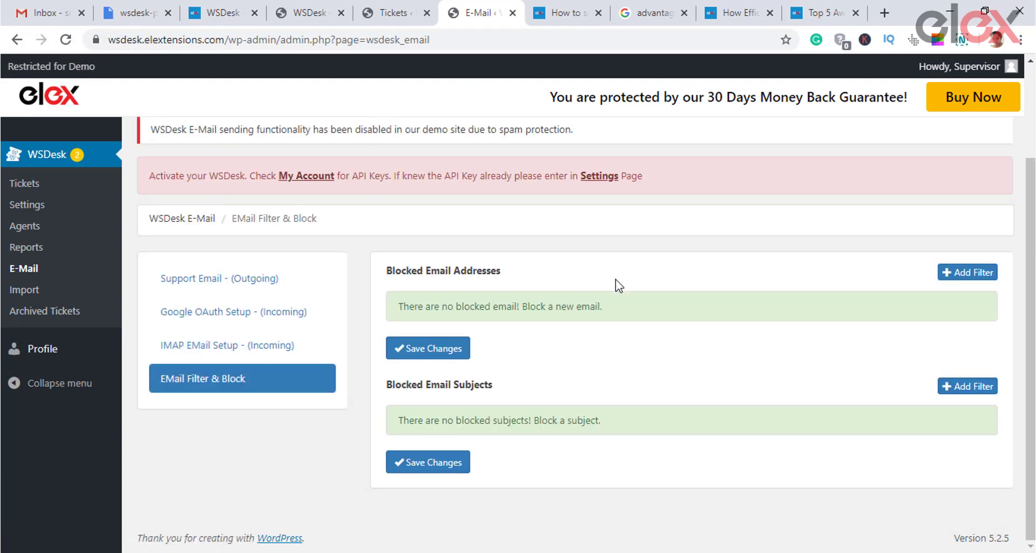
Step: Block a test e-mail address for both sending and receiving, then start a blocked subject filter
{"action": "left_click", "coordinate": [951, 276]}
{"action": "left_click", "coordinate": [452, 245]}
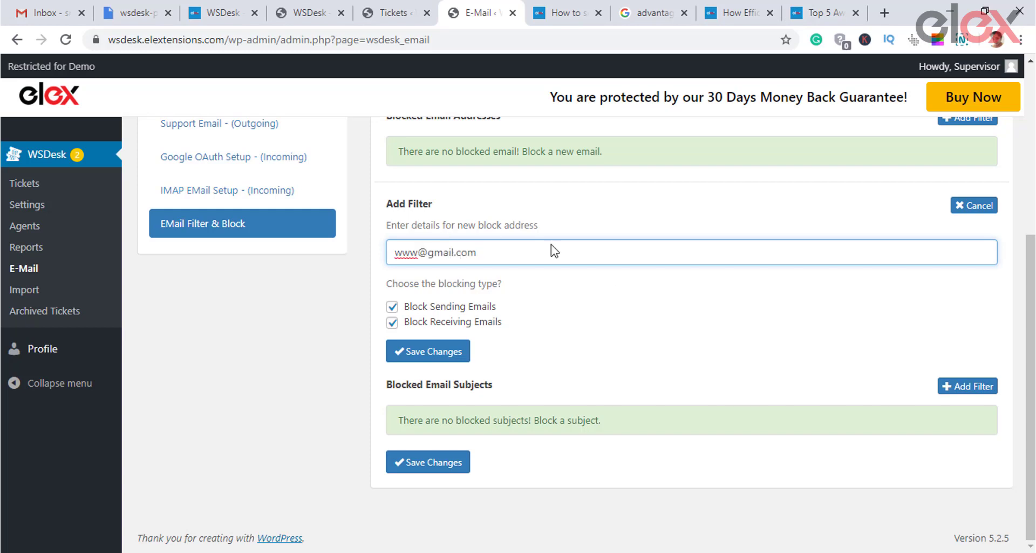
{"action": "left_click", "coordinate": [456, 352]}
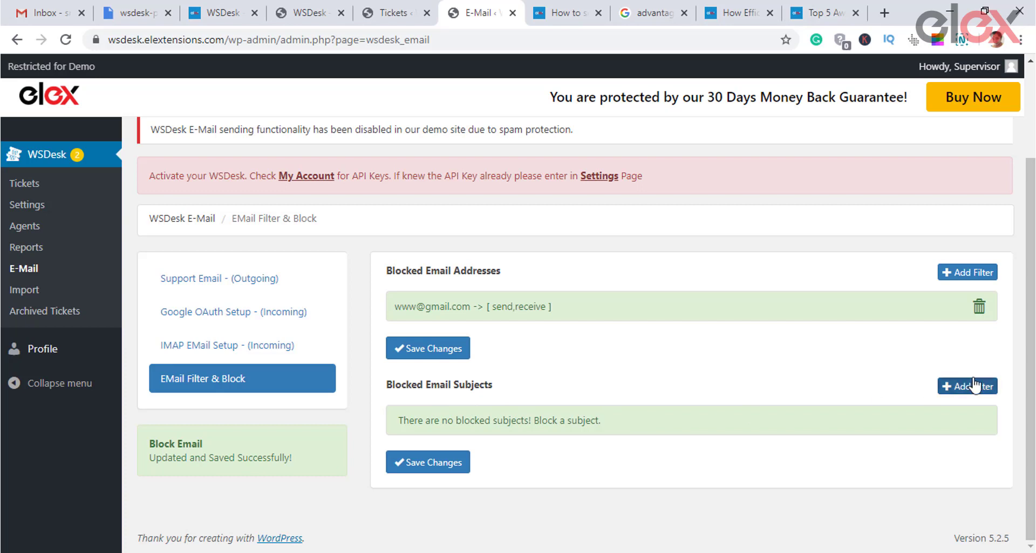
{"action": "left_click", "coordinate": [968, 386]}
{"action": "left_click", "coordinate": [593, 367]}
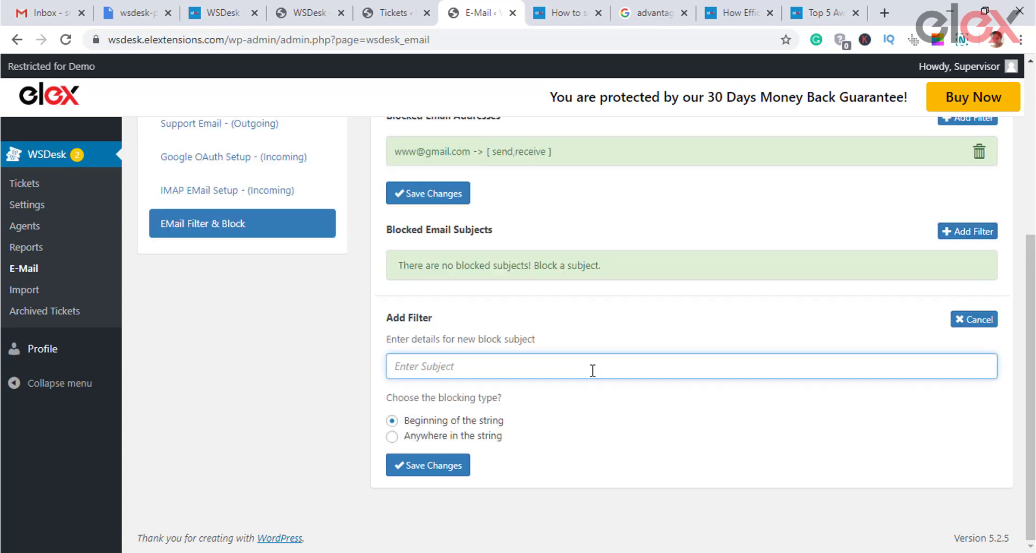
Step: Enter 'promo' as the blocked subject, then try activating Zendesk ticket import
{"action": "type", "text": "prom"}
{"action": "type", "text": "o"}
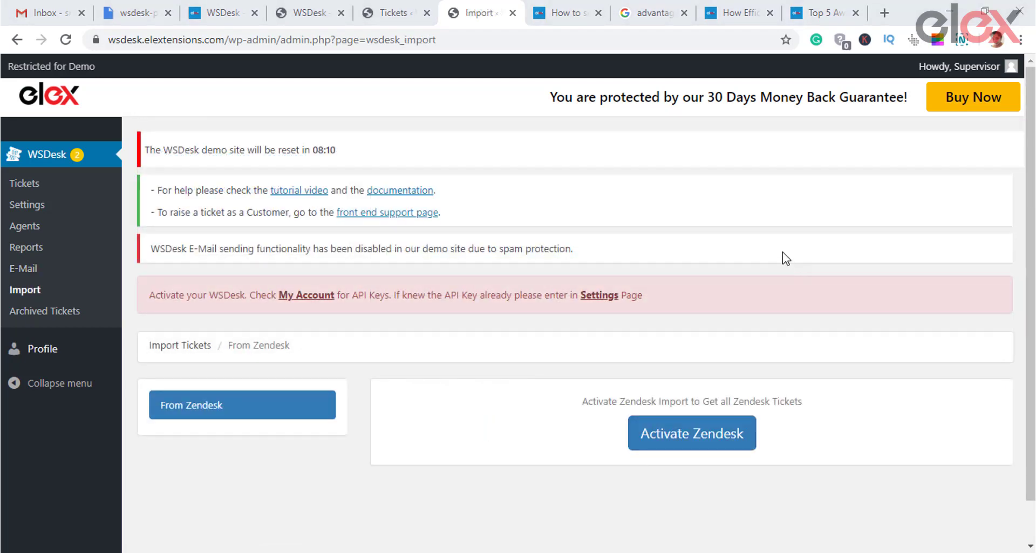
{"action": "scroll", "coordinate": [427, 252], "scroll_direction": "down", "scroll_amount": 1}
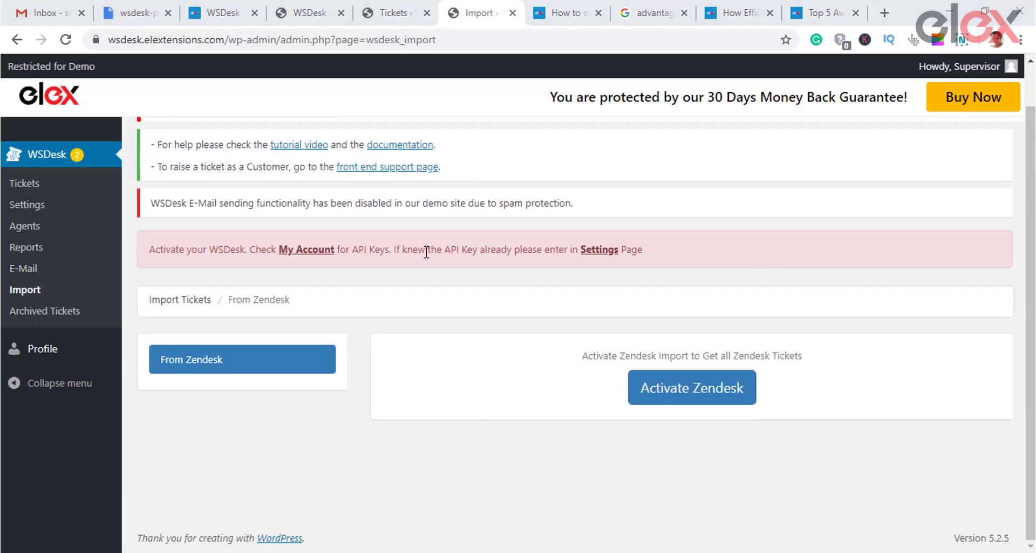
{"action": "left_click", "coordinate": [704, 392]}
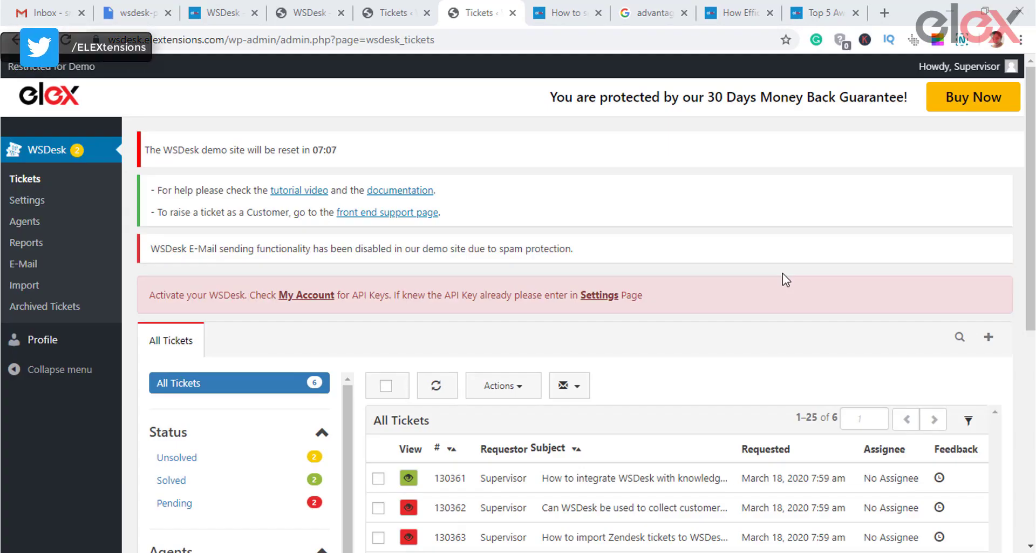
Step: Filter to unsolved tickets and open ticket #130361 about knowledgebase integration
{"action": "scroll", "coordinate": [782, 275], "scroll_direction": "down", "scroll_amount": 3}
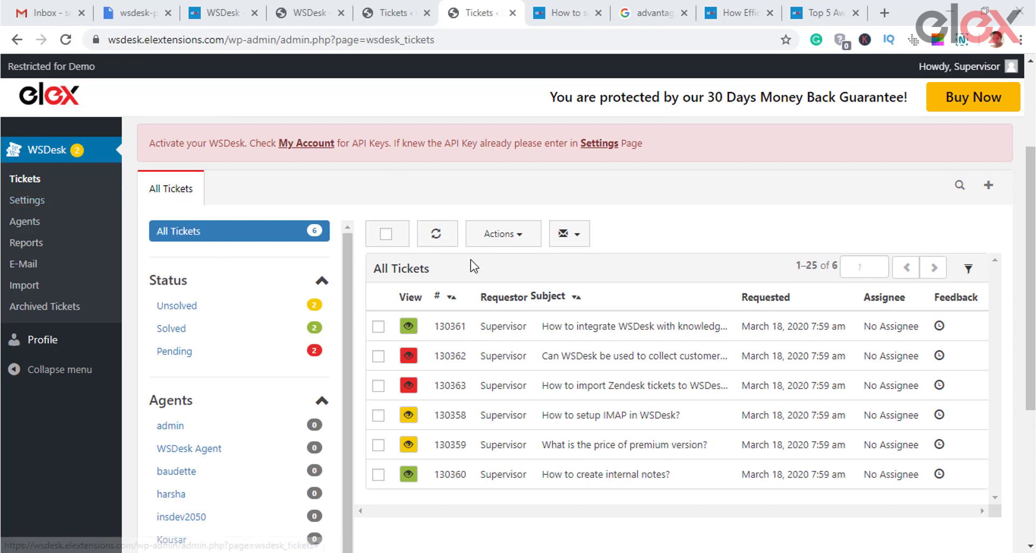
{"action": "scroll", "coordinate": [378, 281], "scroll_direction": "down", "scroll_amount": 2}
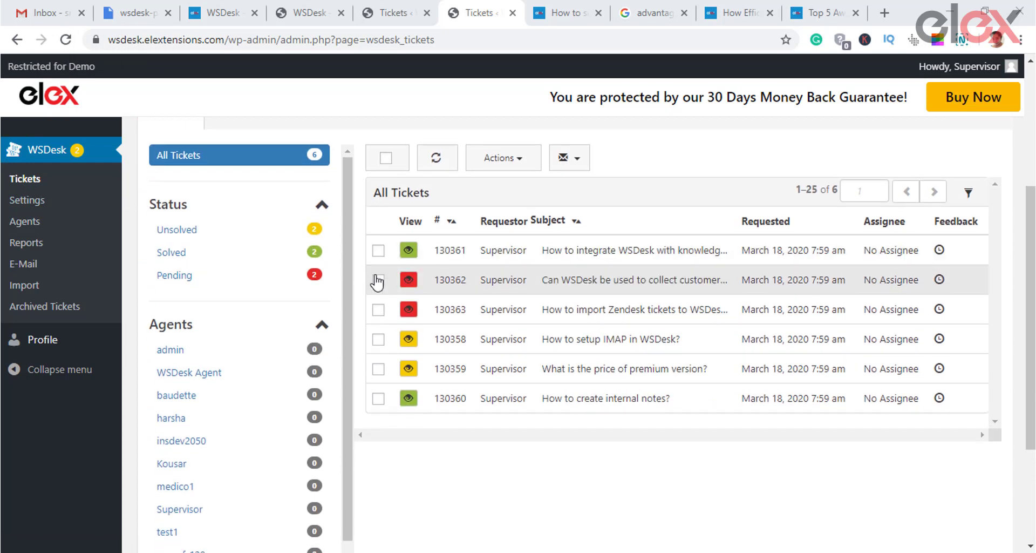
{"action": "left_click", "coordinate": [267, 232]}
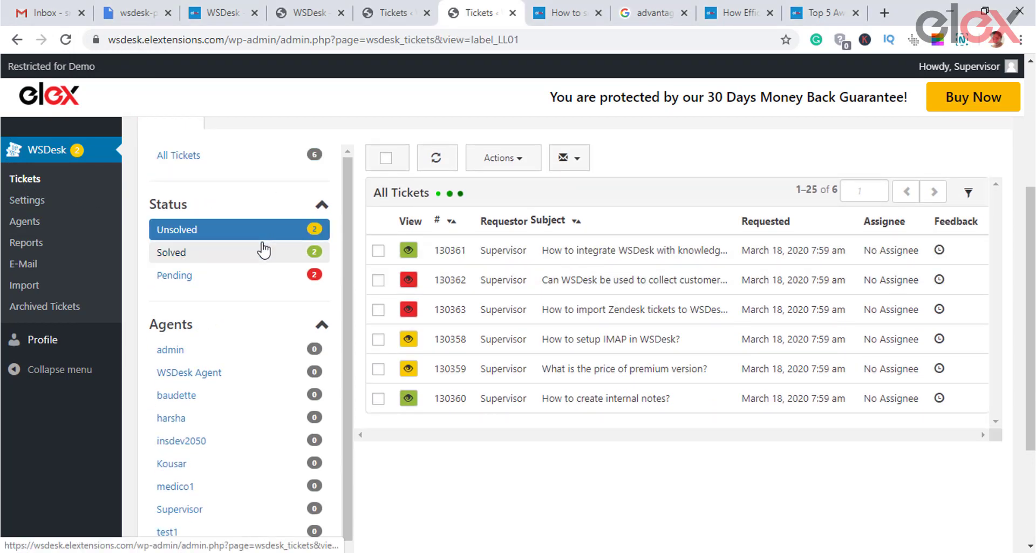
{"action": "left_click", "coordinate": [263, 250]}
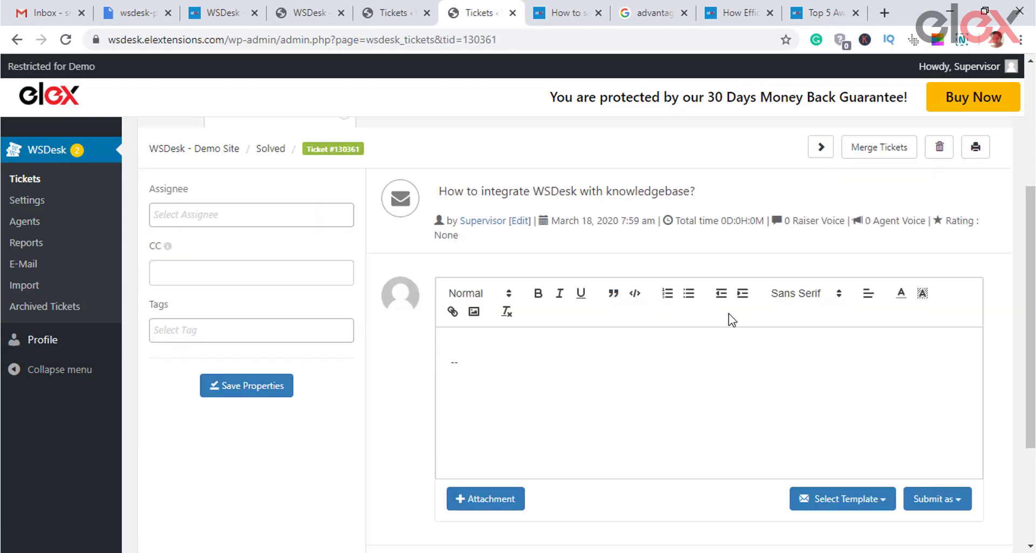
Step: Assign ticket #130361 to a WSDesk agent, save its properties, and return to All Tickets
{"action": "scroll", "coordinate": [776, 381], "scroll_direction": "down", "scroll_amount": 3}
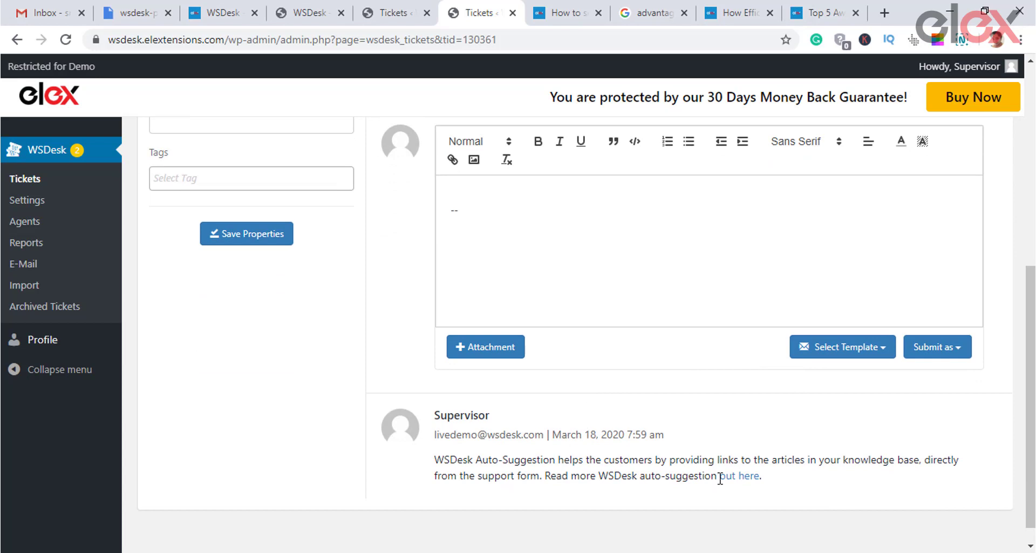
{"action": "scroll", "coordinate": [637, 429], "scroll_direction": "down", "scroll_amount": 1}
{"action": "scroll", "coordinate": [478, 347], "scroll_direction": "up", "scroll_amount": 6}
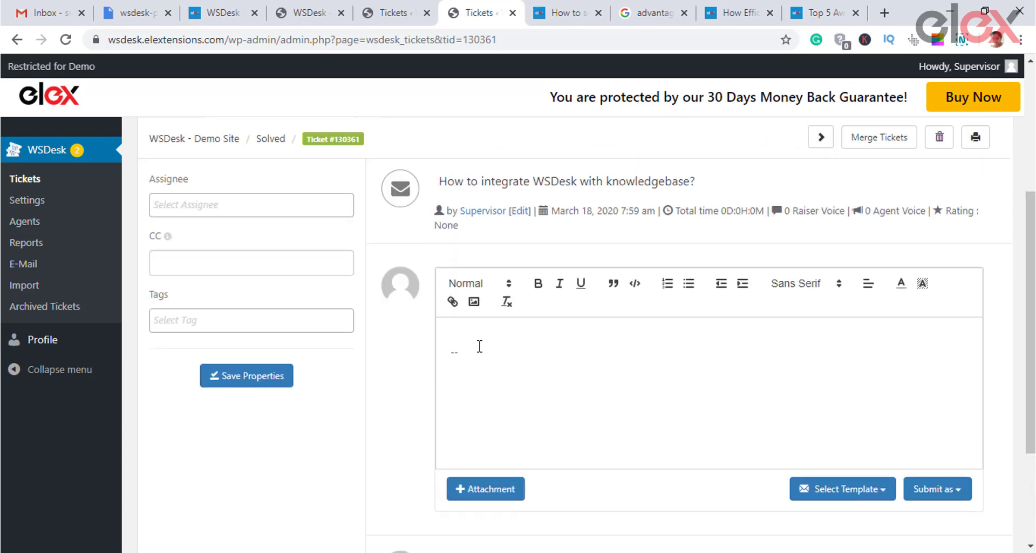
{"action": "left_click", "coordinate": [246, 336]}
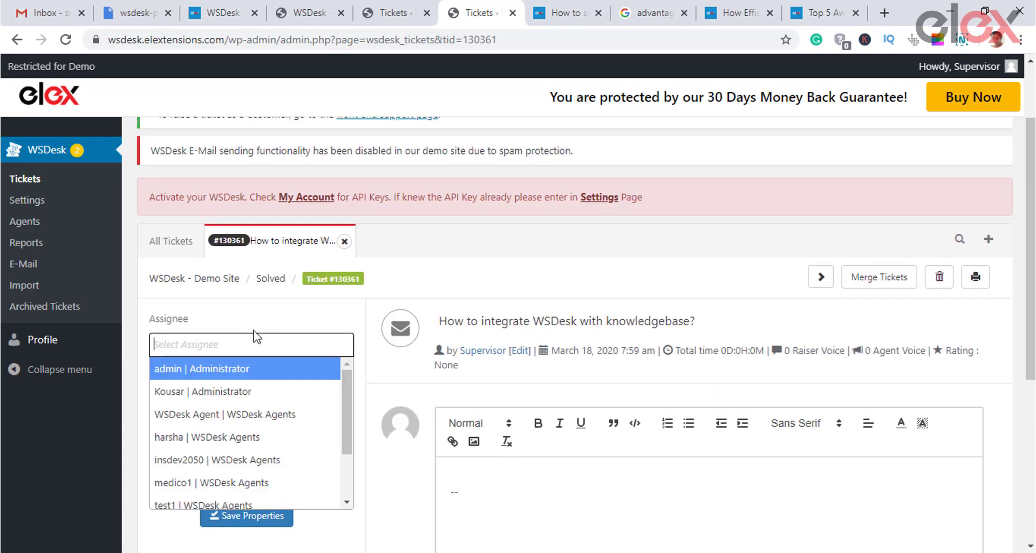
{"action": "left_click", "coordinate": [274, 433]}
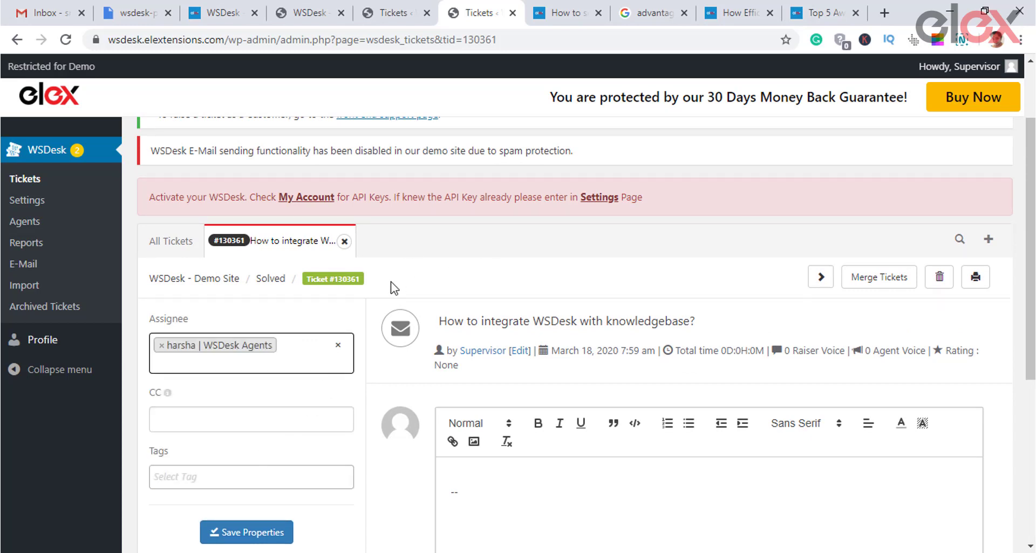
{"action": "left_click", "coordinate": [216, 532]}
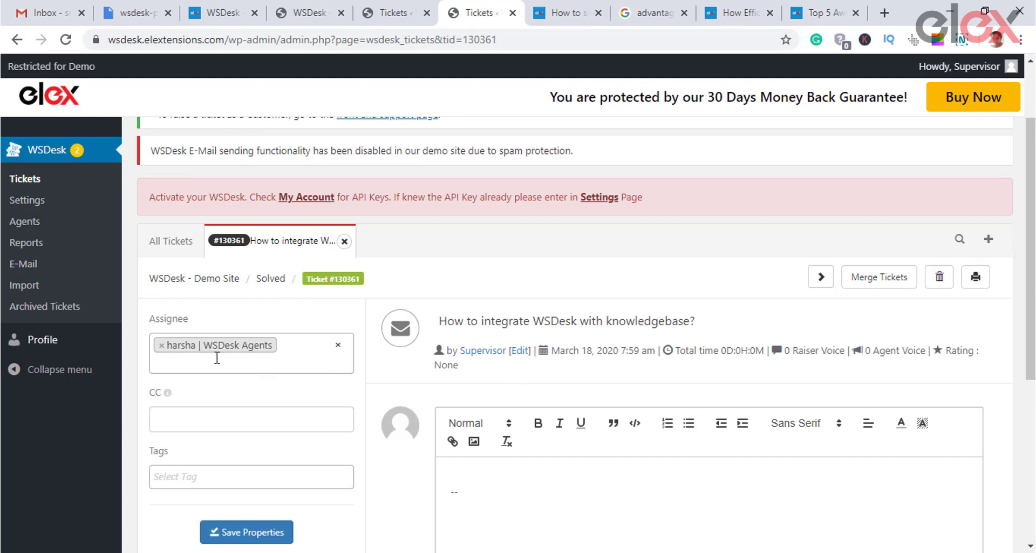
{"action": "left_click", "coordinate": [172, 247]}
{"action": "left_click", "coordinate": [502, 350]}
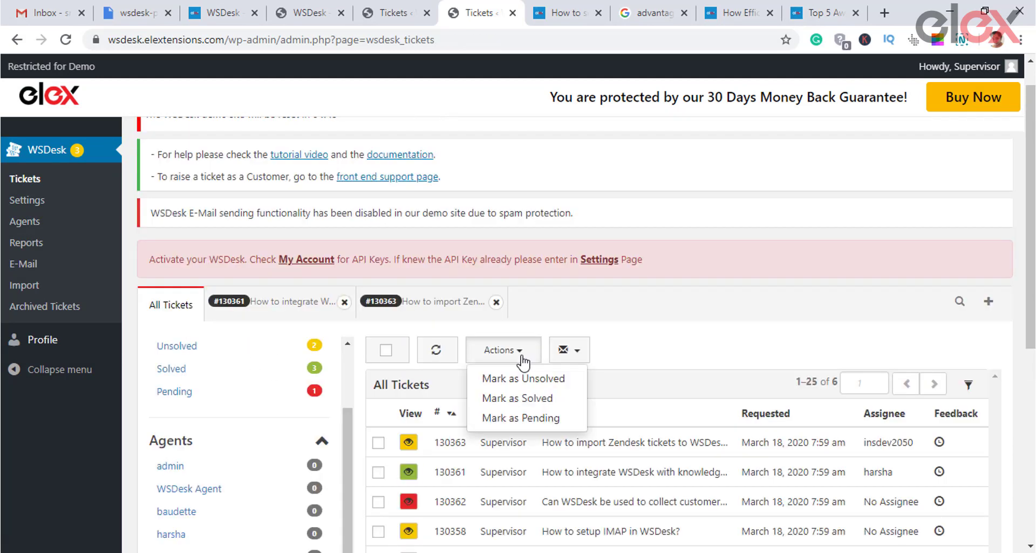
{"action": "left_click", "coordinate": [568, 349]}
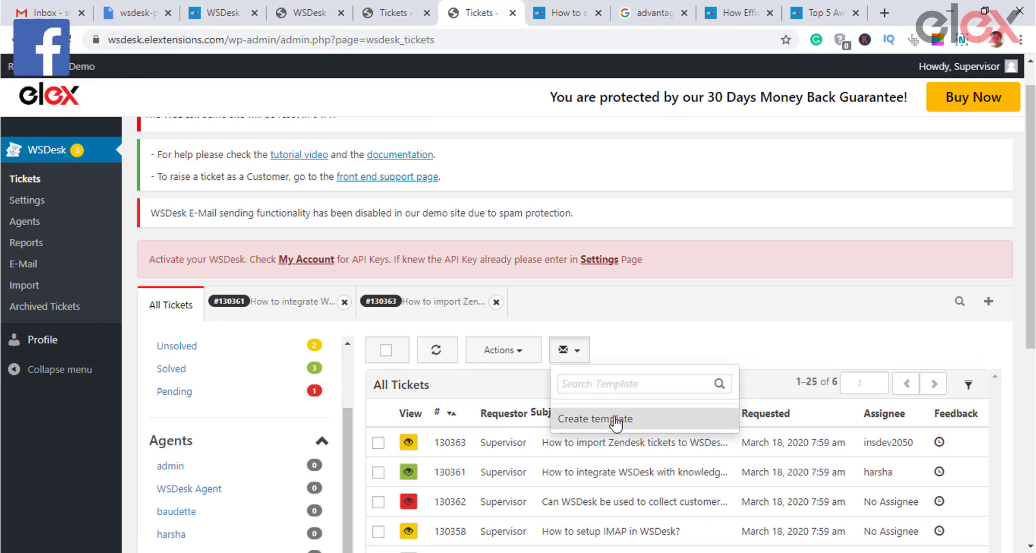
{"action": "left_click", "coordinate": [613, 420]}
{"action": "left_click", "coordinate": [270, 179]}
{"action": "type", "text": "Sample "}
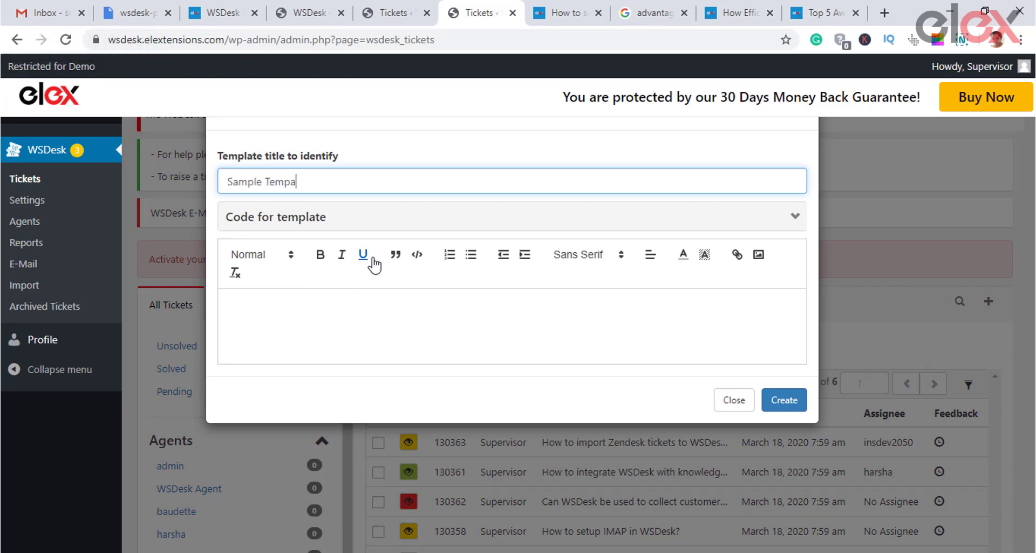
{"action": "type", "text": "Templte"}
{"action": "type", "text": "e"}
{"action": "left_click", "coordinate": [255, 303]}
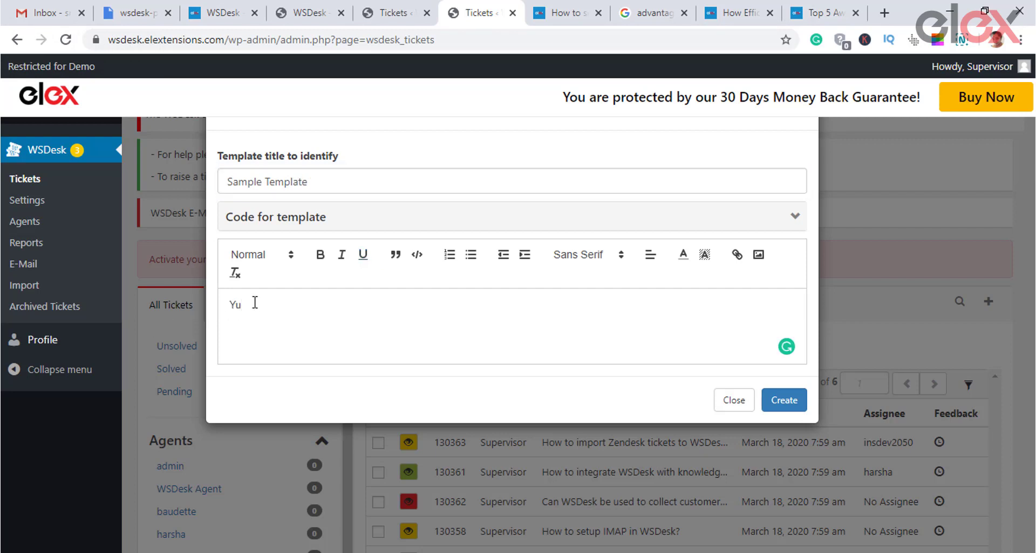
{"action": "left_click", "coordinate": [398, 219]}
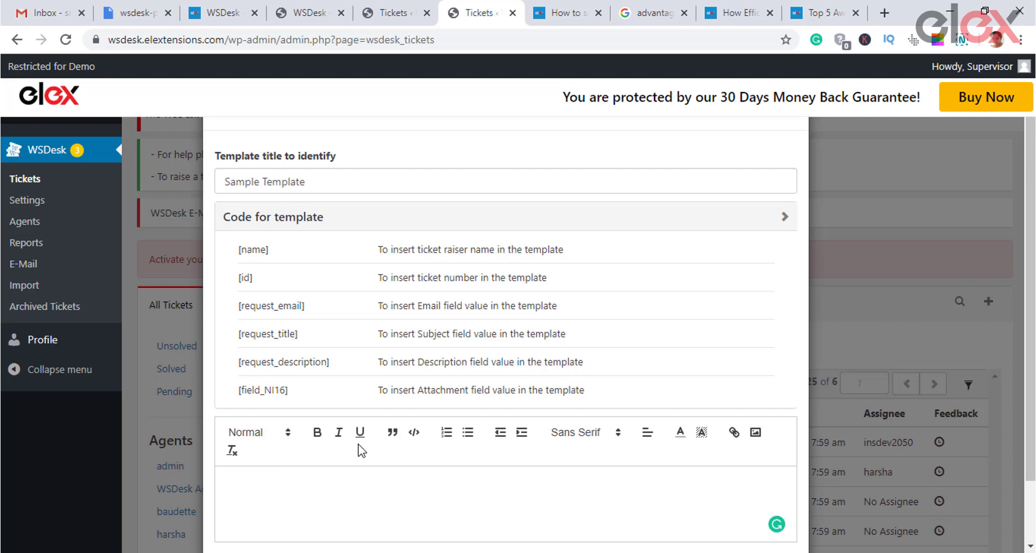
{"action": "scroll", "coordinate": [411, 278], "scroll_direction": "down", "scroll_amount": 2}
{"action": "left_click", "coordinate": [724, 506]}
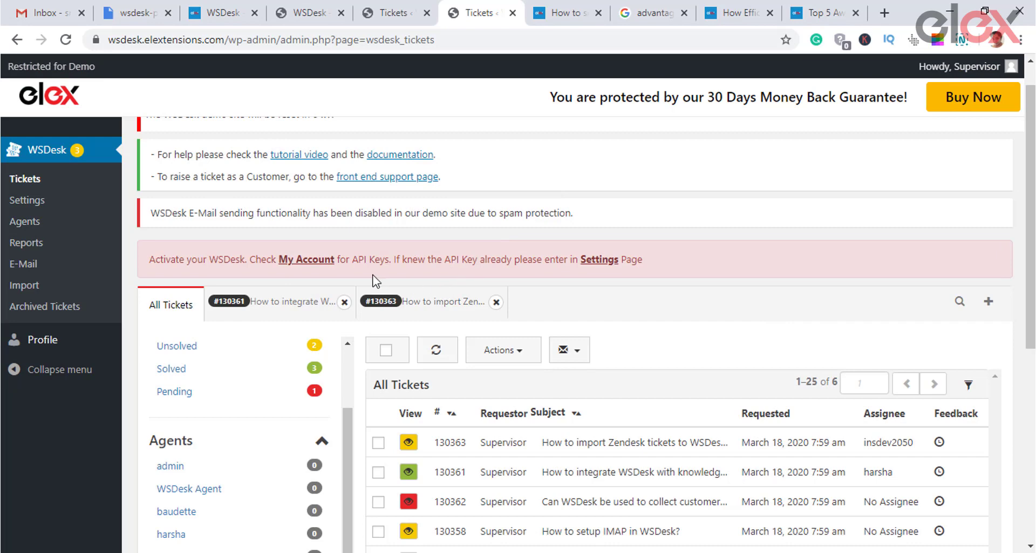
Step: Close the ticket #130363 and #130361 tabs
{"action": "left_click", "coordinate": [463, 311]}
{"action": "left_click", "coordinate": [496, 302]}
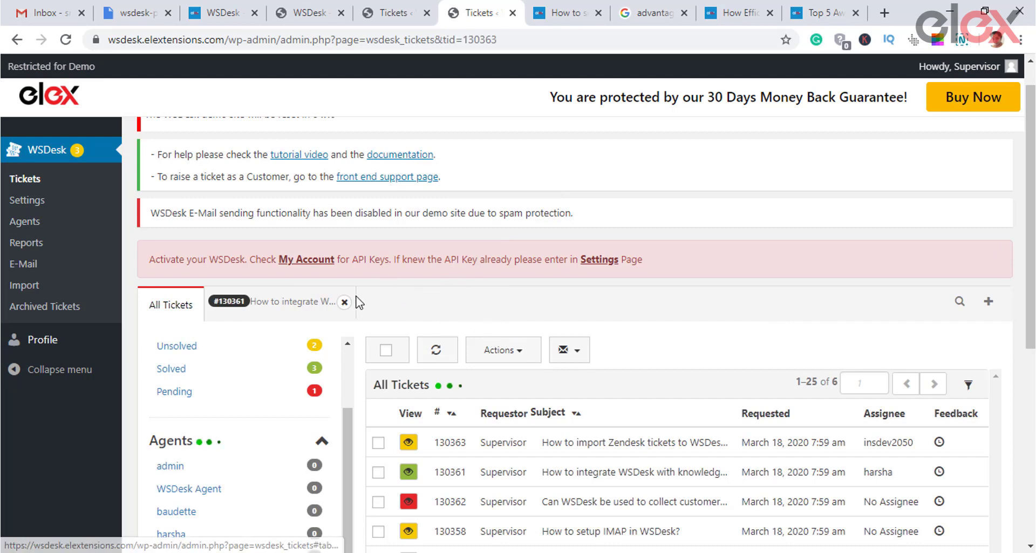
{"action": "left_click", "coordinate": [344, 302]}
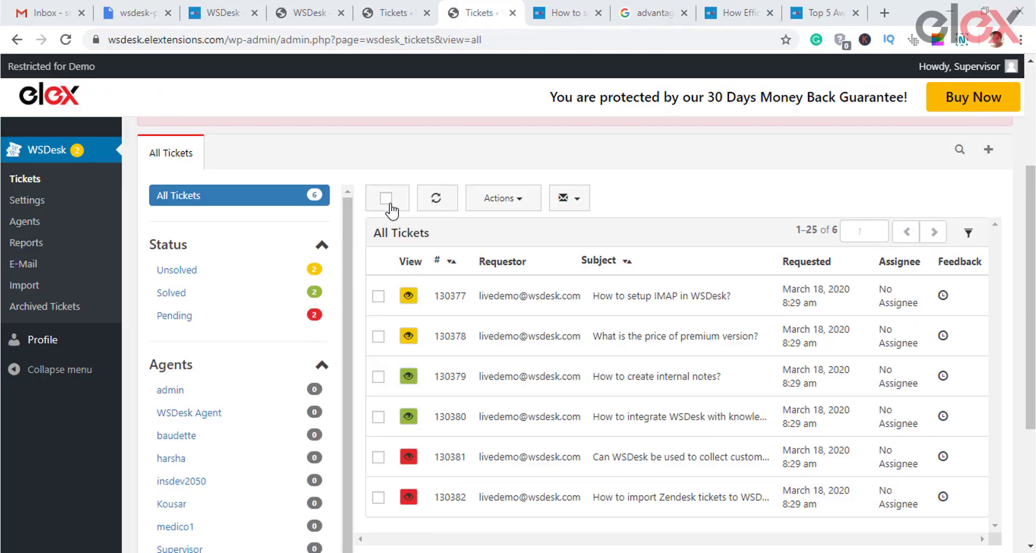
Step: Select and deselect all six tickets, view the bulk status actions, then go to WooCommerce settings
{"action": "left_click", "coordinate": [386, 198]}
{"action": "left_click", "coordinate": [386, 199]}
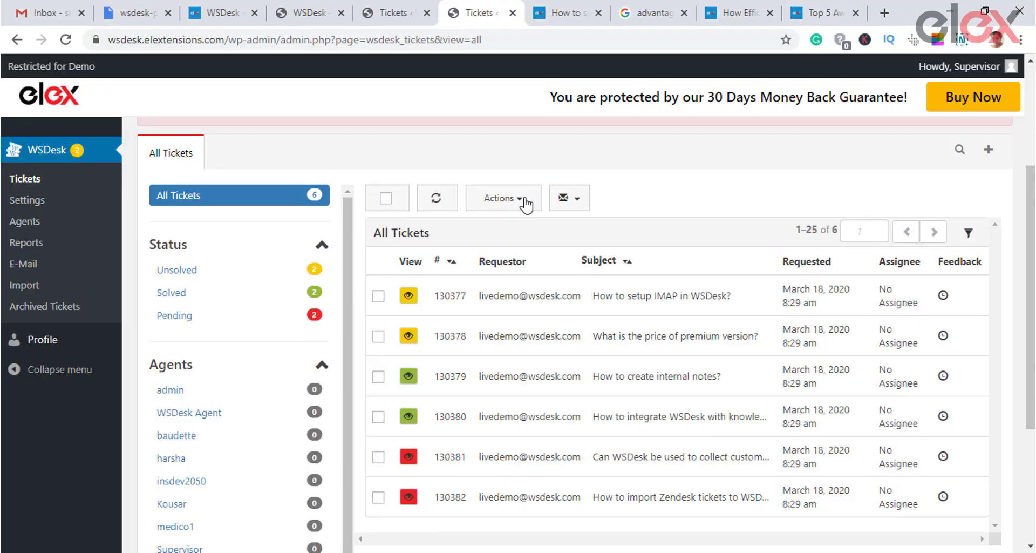
{"action": "left_click", "coordinate": [502, 198]}
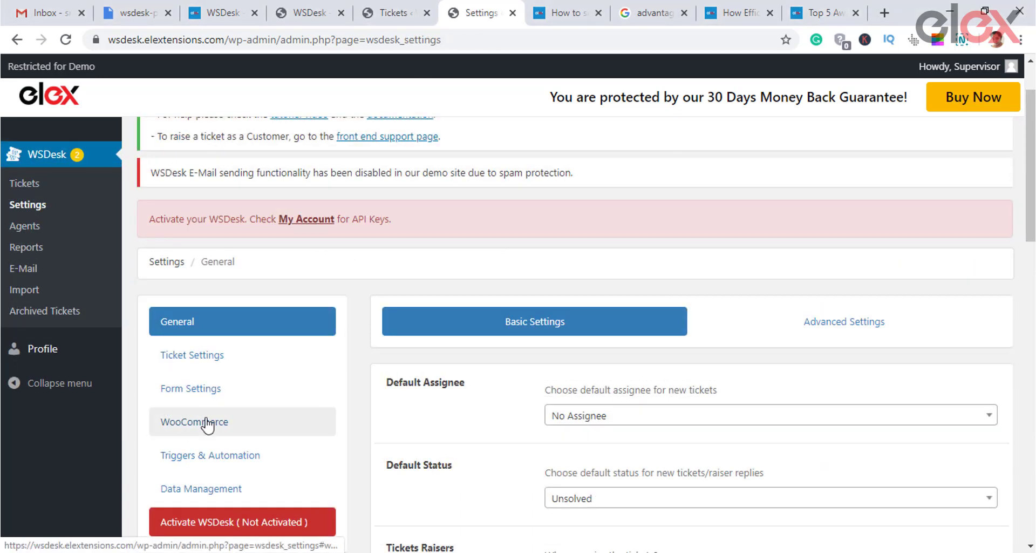
{"action": "left_click", "coordinate": [206, 420]}
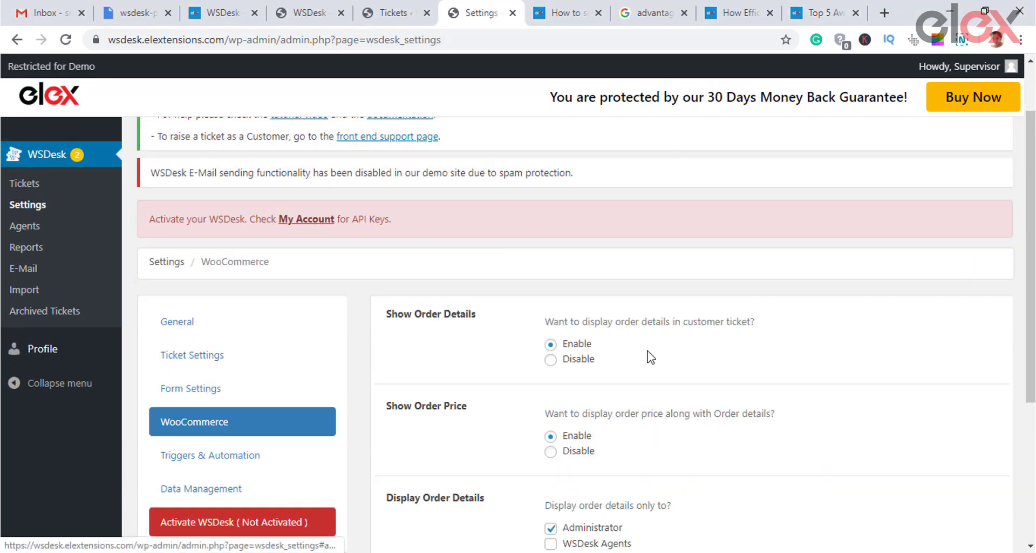
Step: Open the WooCommerce Reports tab and scroll through the Top Products and Top Categories charts
{"action": "scroll", "coordinate": [643, 352], "scroll_direction": "down", "scroll_amount": 3}
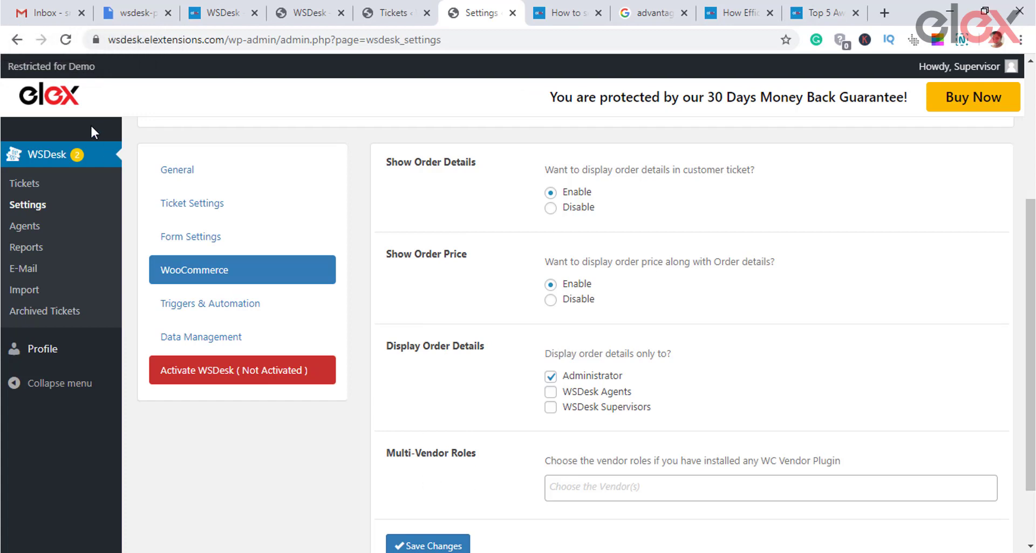
{"action": "left_click", "coordinate": [25, 247]}
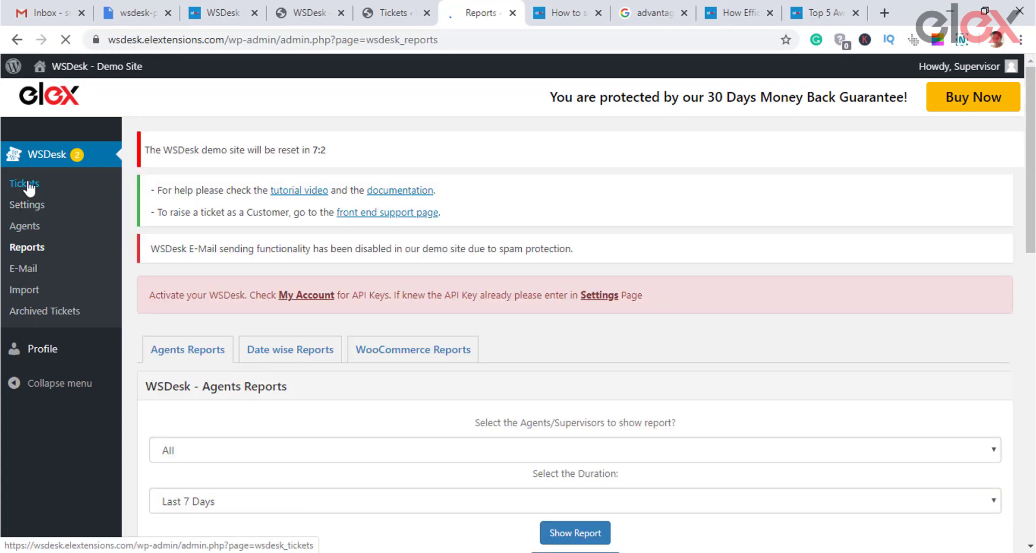
{"action": "left_click", "coordinate": [392, 357]}
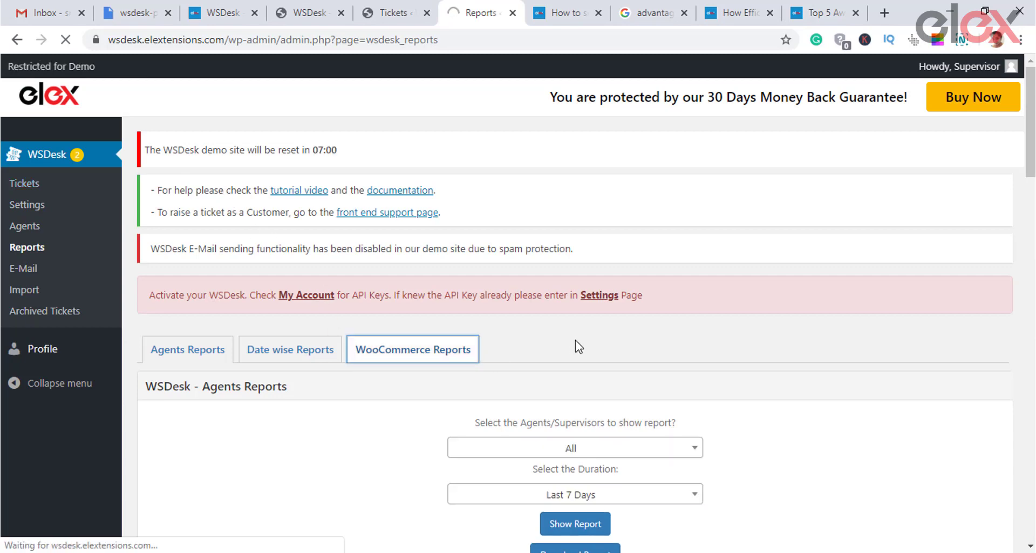
{"action": "scroll", "coordinate": [558, 321], "scroll_direction": "down", "scroll_amount": 5}
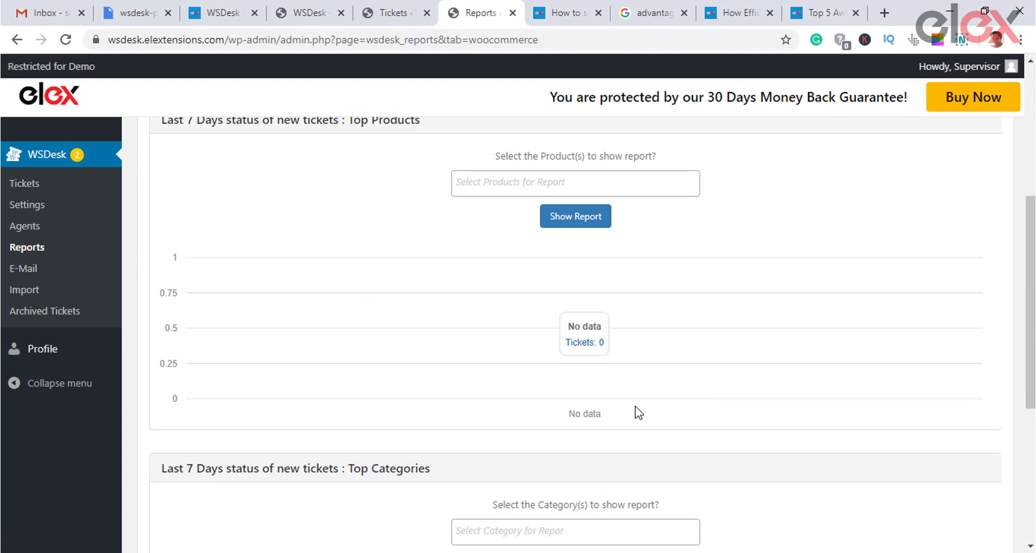
{"action": "scroll", "coordinate": [624, 368], "scroll_direction": "down", "scroll_amount": 2}
{"action": "scroll", "coordinate": [624, 368], "scroll_direction": "down", "scroll_amount": 3}
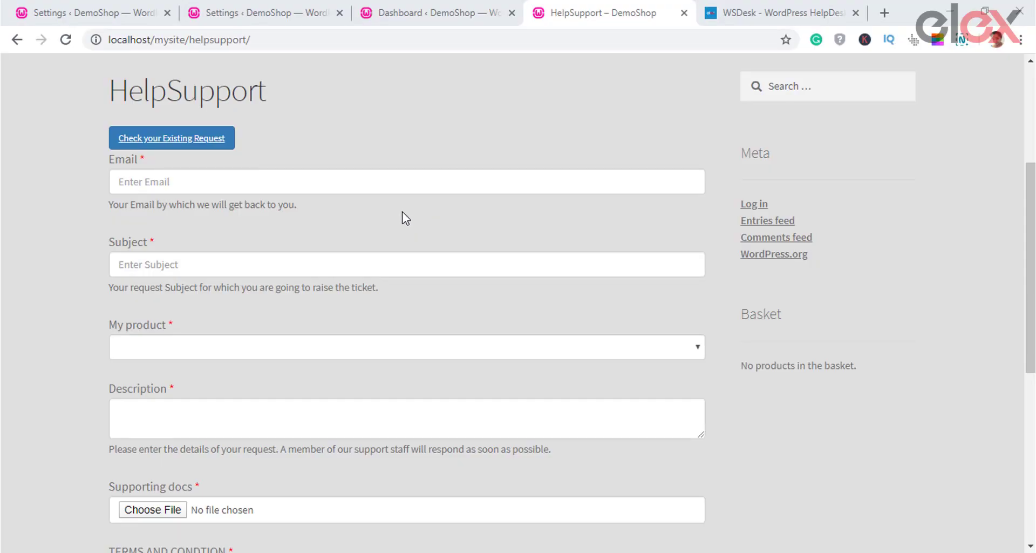
{"action": "scroll", "coordinate": [469, 212], "scroll_direction": "down", "scroll_amount": 2}
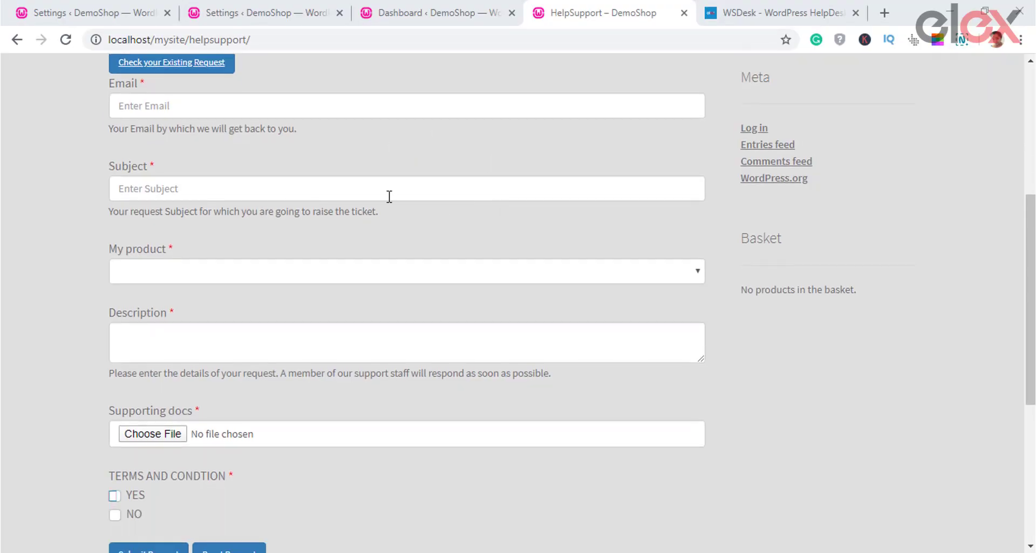
{"action": "left_click", "coordinate": [197, 109]}
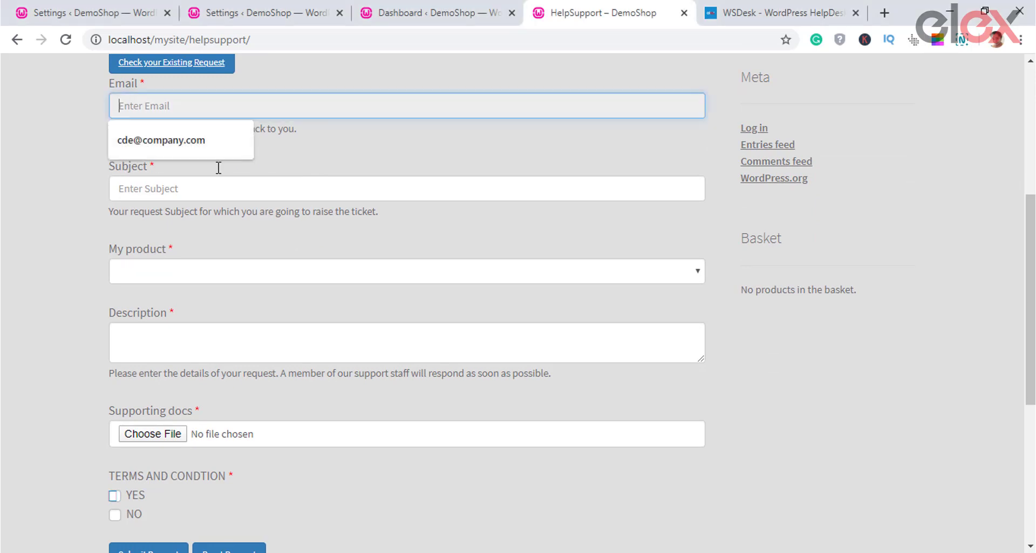
{"action": "left_click", "coordinate": [229, 189]}
{"action": "left_click", "coordinate": [248, 269]}
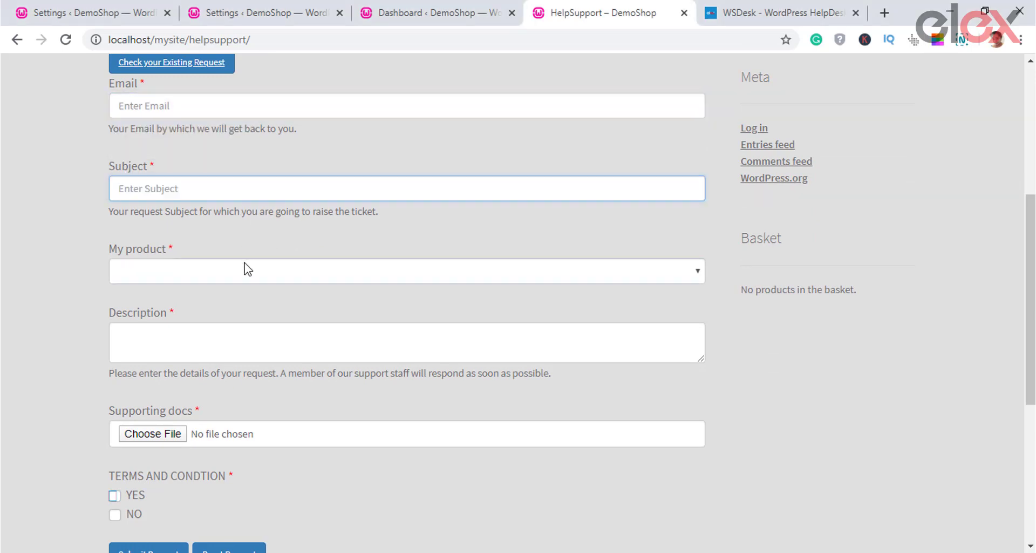
{"action": "left_click", "coordinate": [251, 272]}
{"action": "left_click", "coordinate": [345, 291]}
{"action": "left_click", "coordinate": [303, 273]}
{"action": "left_click", "coordinate": [190, 241]}
{"action": "left_click_drag", "start_coordinate": [174, 246], "coordinate": [95, 250]}
{"action": "left_click", "coordinate": [188, 286]}
{"action": "scroll", "coordinate": [219, 454], "scroll_direction": "down", "scroll_amount": 3}
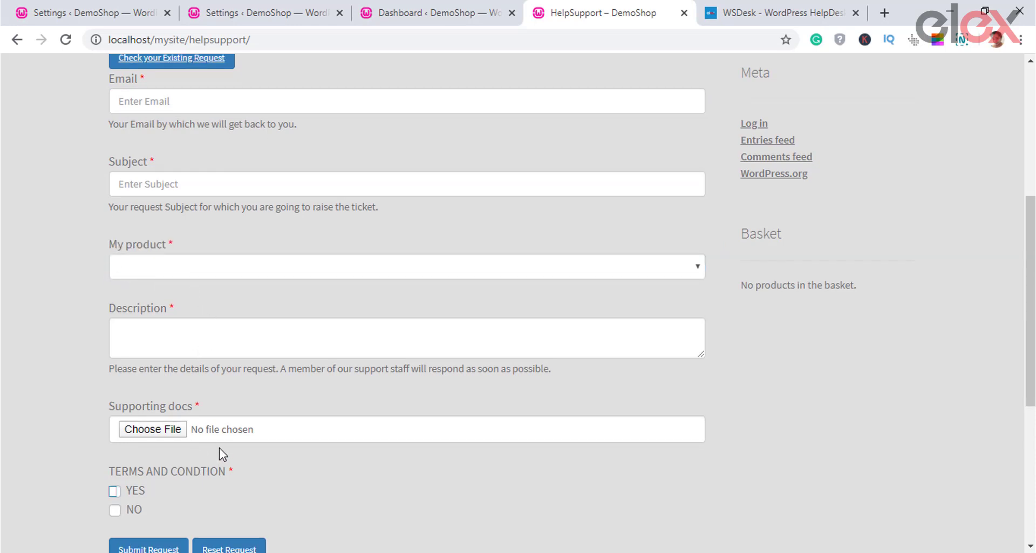
{"action": "scroll", "coordinate": [336, 412], "scroll_direction": "up", "scroll_amount": 5}
{"action": "scroll", "coordinate": [336, 406], "scroll_direction": "up", "scroll_amount": 3}
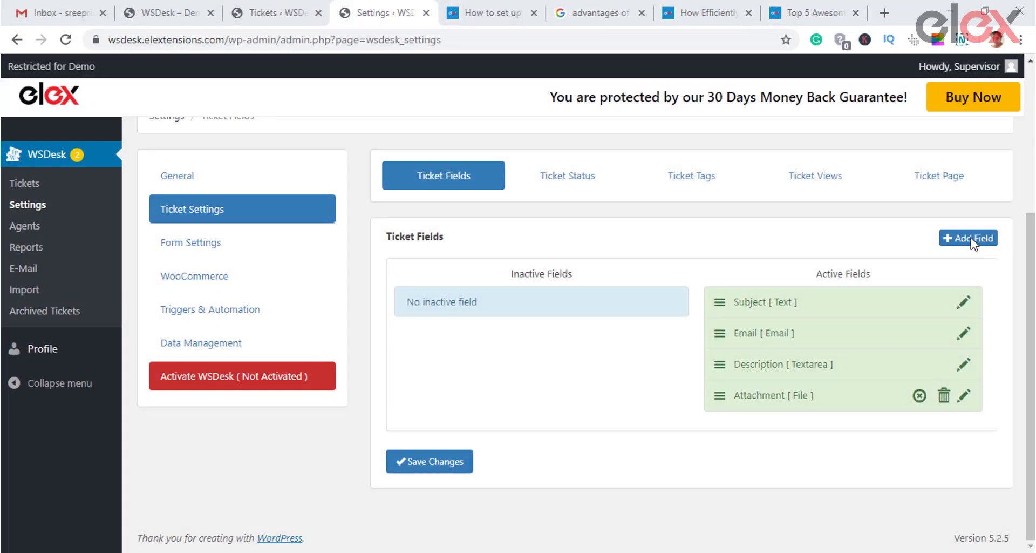
Step: Begin a new ticket field and browse the options in the Select the Type of Field dropdown
{"action": "left_click", "coordinate": [969, 238]}
{"action": "scroll", "coordinate": [737, 278], "scroll_direction": "down", "scroll_amount": 2}
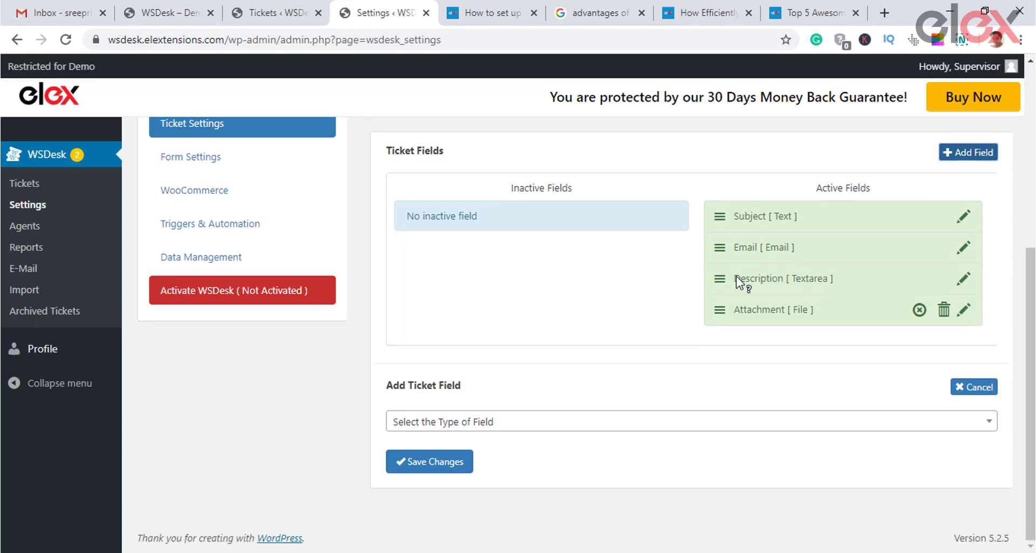
{"action": "left_click", "coordinate": [926, 421]}
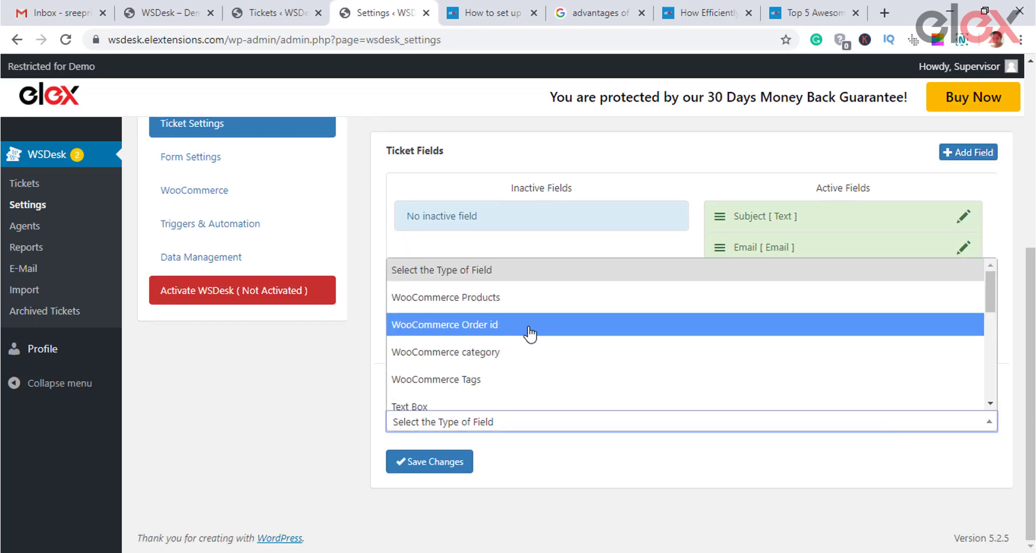
{"action": "scroll", "coordinate": [529, 336], "scroll_direction": "down", "scroll_amount": 2}
{"action": "scroll", "coordinate": [529, 339], "scroll_direction": "down", "scroll_amount": 2}
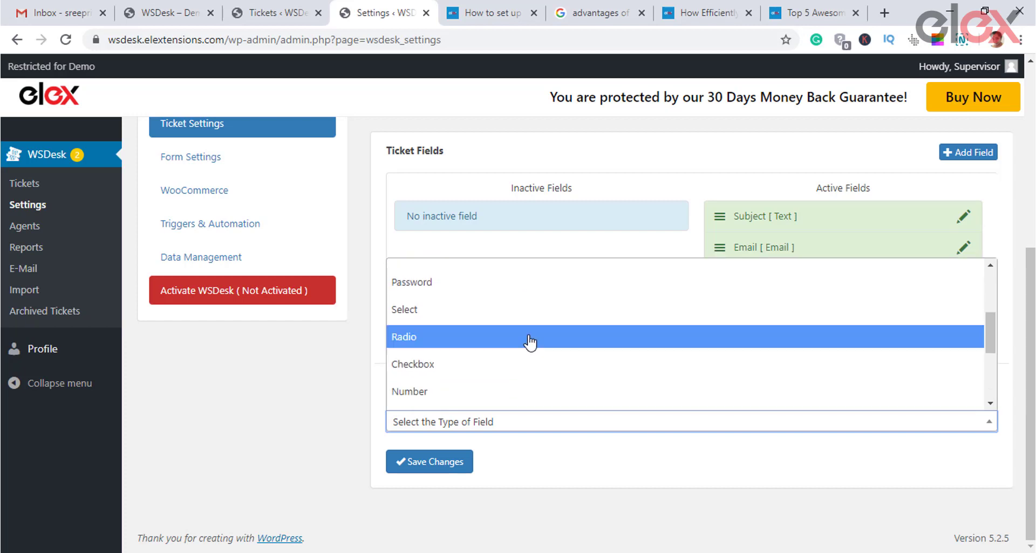
{"action": "scroll", "coordinate": [530, 344], "scroll_direction": "down", "scroll_amount": 3}
{"action": "scroll", "coordinate": [531, 343], "scroll_direction": "up", "scroll_amount": 5}
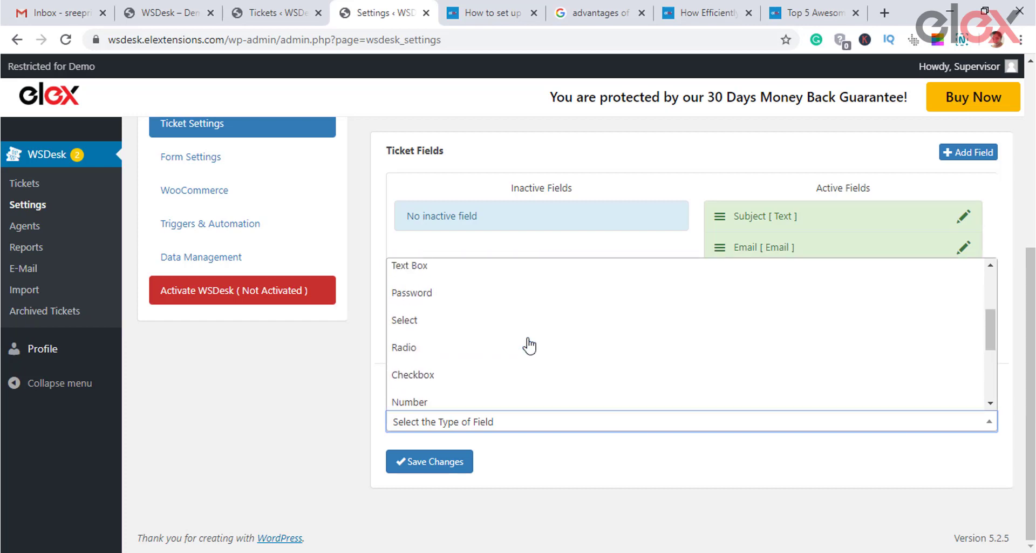
{"action": "scroll", "coordinate": [531, 344], "scroll_direction": "down", "scroll_amount": 5}
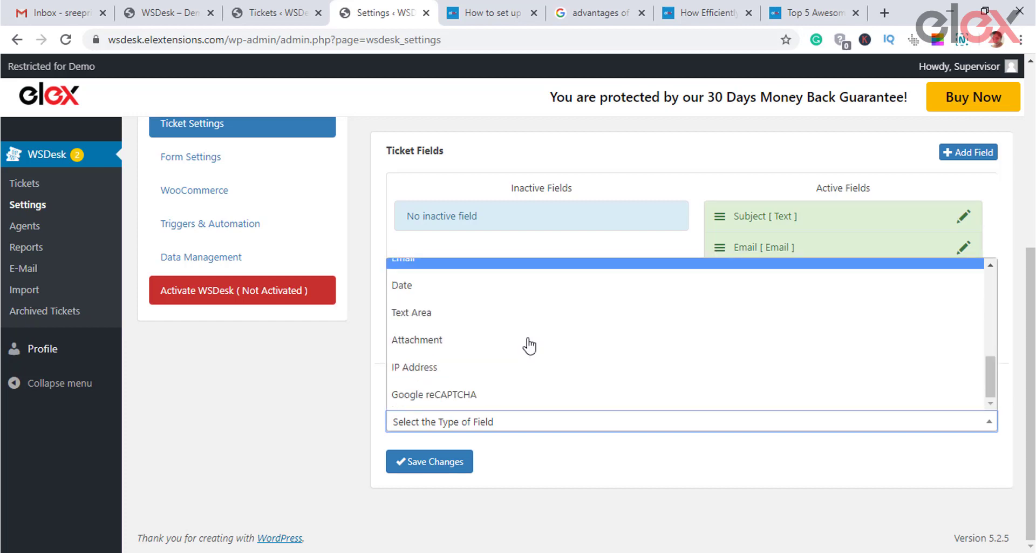
{"action": "scroll", "coordinate": [529, 345], "scroll_direction": "up", "scroll_amount": 5}
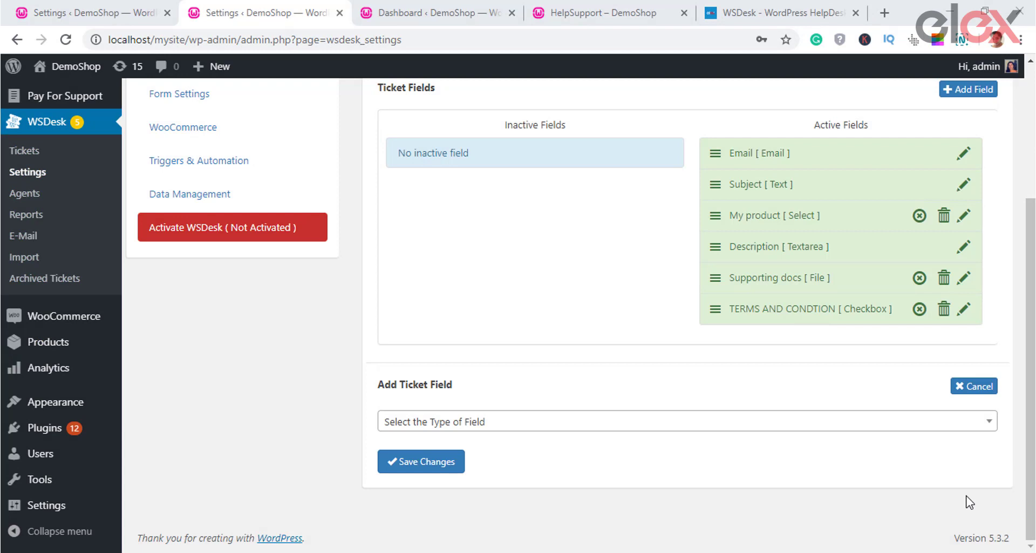
Step: Save a WooCommerce Tags field with placeholder 'test' and tags #books, ebook, subscription
{"action": "left_click", "coordinate": [988, 420]}
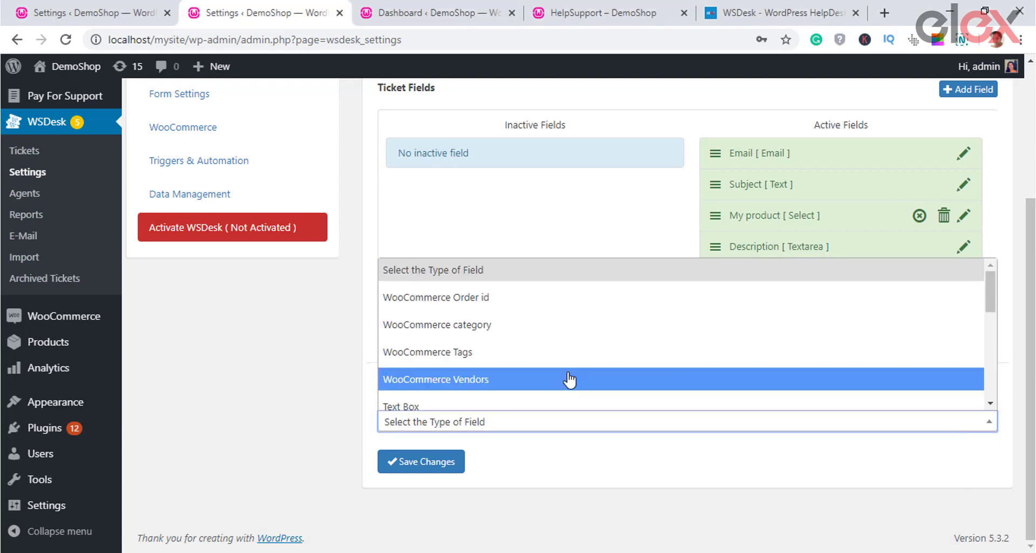
{"action": "left_click", "coordinate": [539, 357]}
{"action": "scroll", "coordinate": [569, 372], "scroll_direction": "down", "scroll_amount": 4}
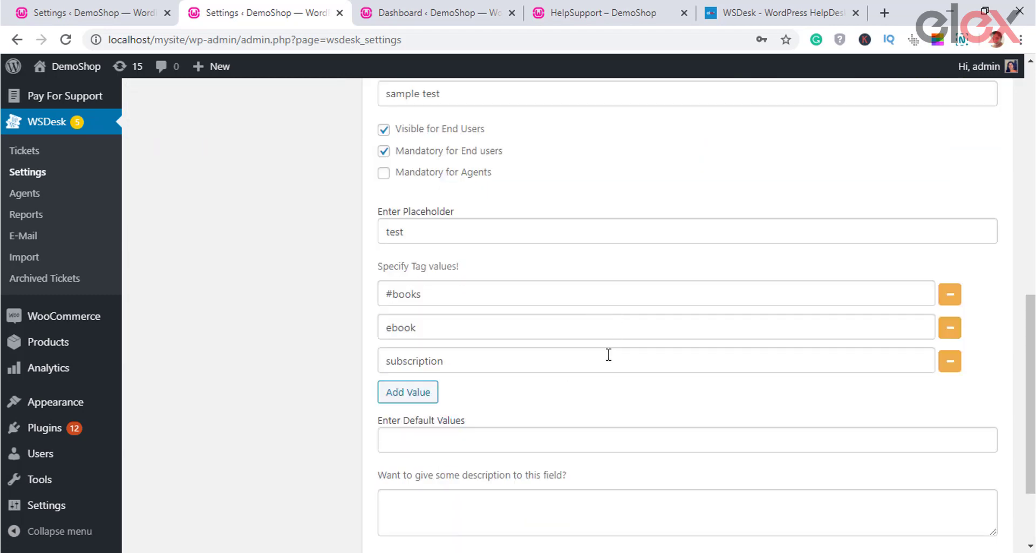
{"action": "scroll", "coordinate": [609, 355], "scroll_direction": "down", "scroll_amount": 2}
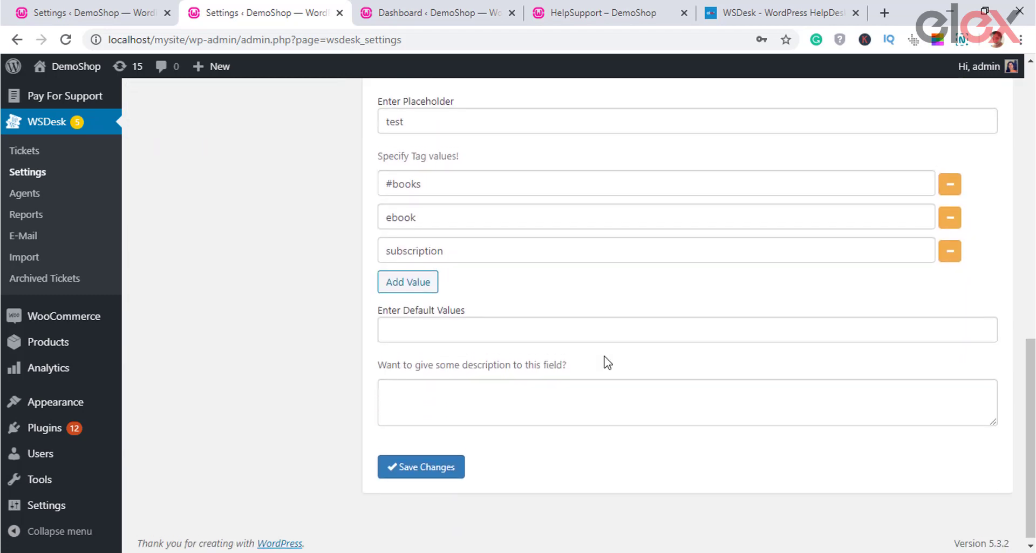
{"action": "left_click", "coordinate": [427, 464]}
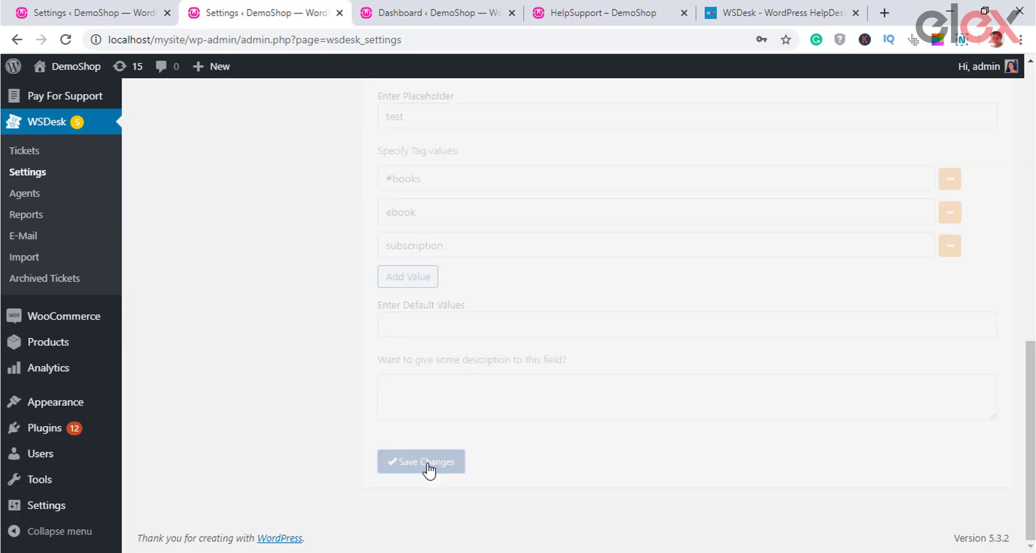